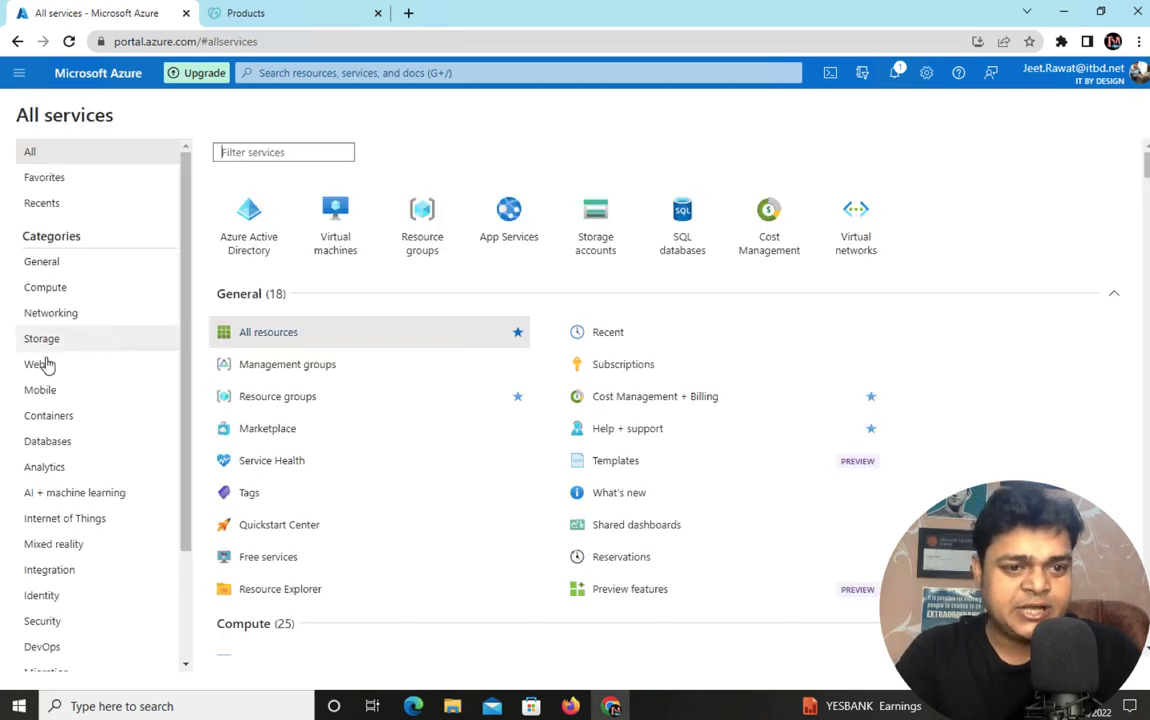
- Open the wptrainingservices web app from App Services in the Web category
click(34, 366)
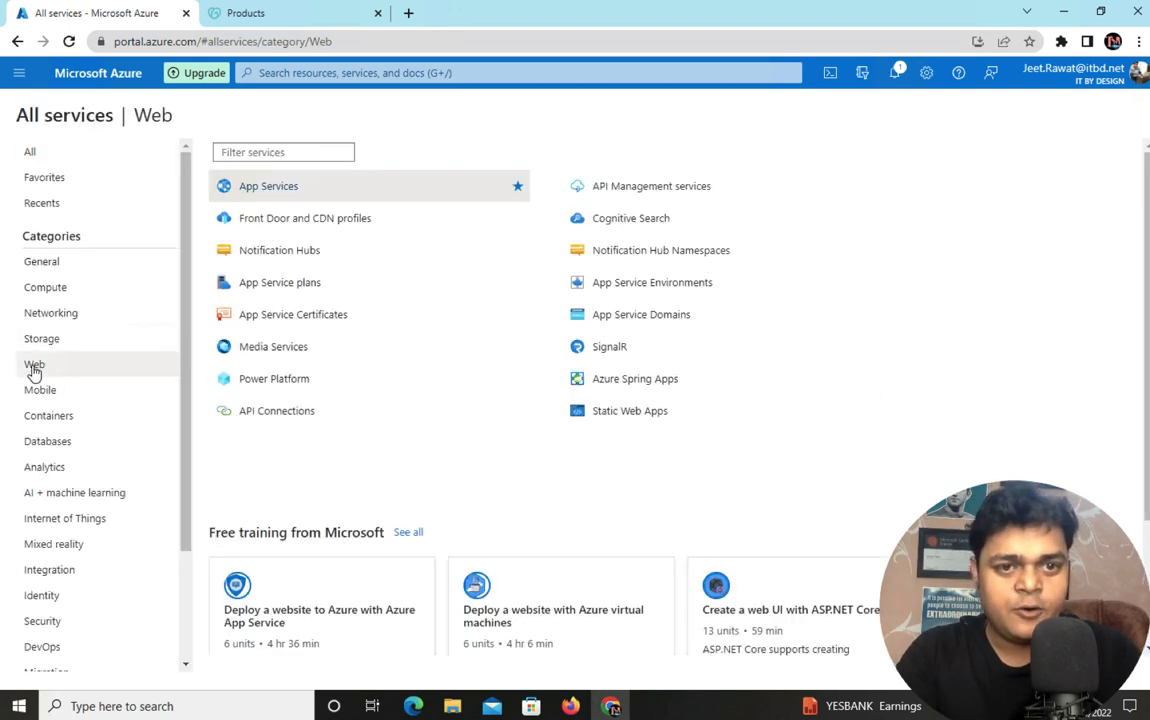
click(270, 192)
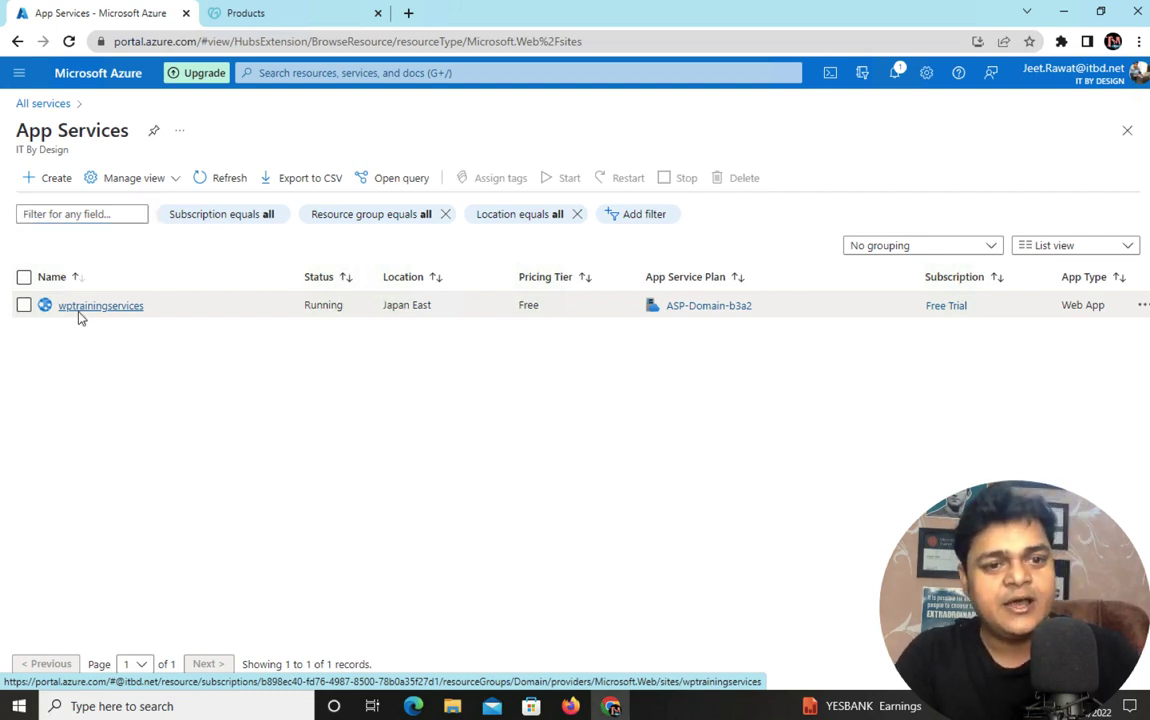
click(80, 312)
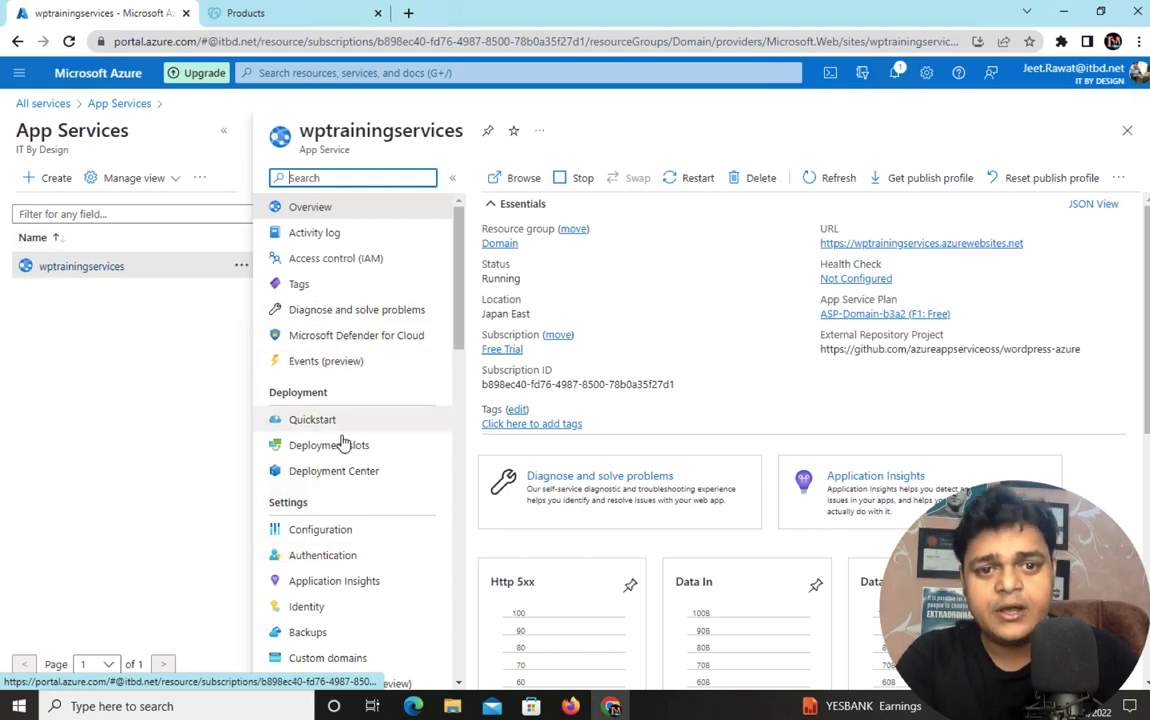
- Copy the app's default URL, load it in a new browser tab and examine the post on the WordPress site
click(1033, 243)
click(406, 14)
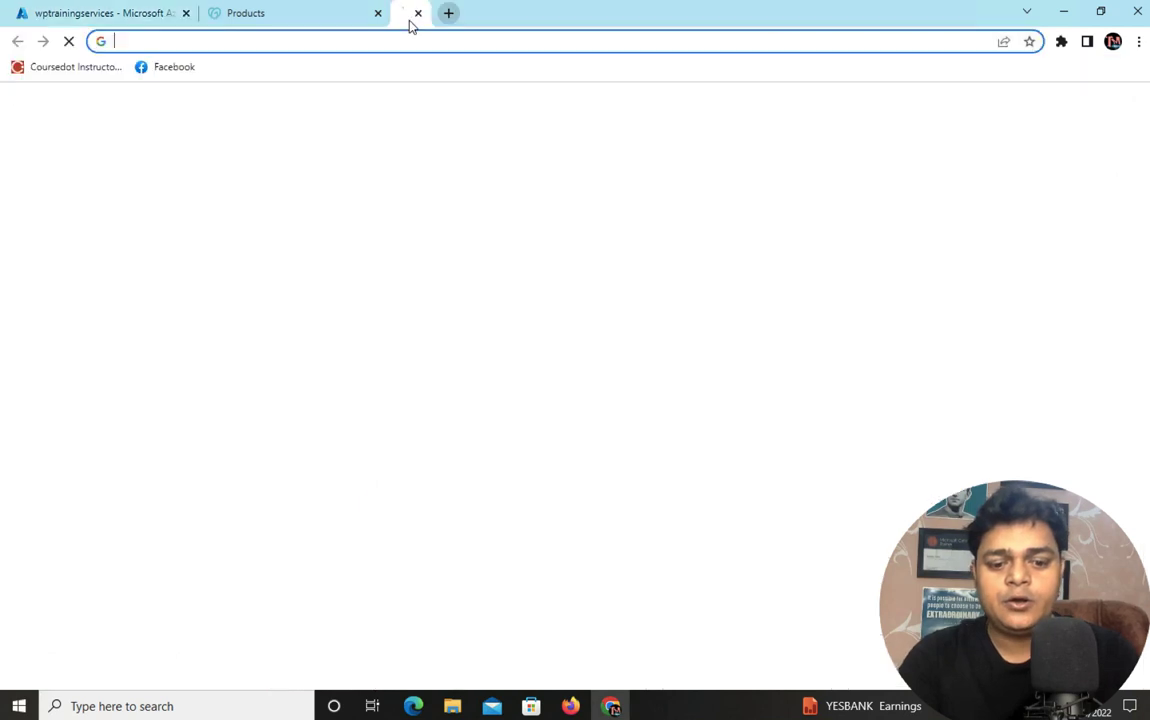
key(super+v)
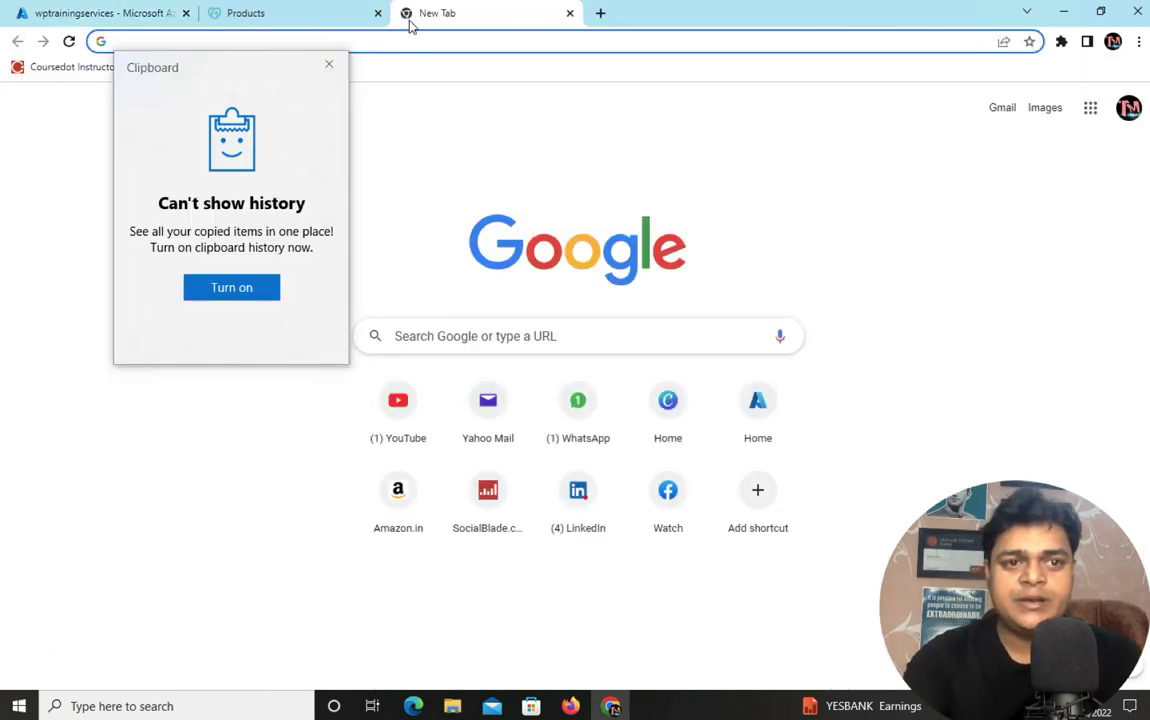
click(329, 65)
key(ctrl+v)
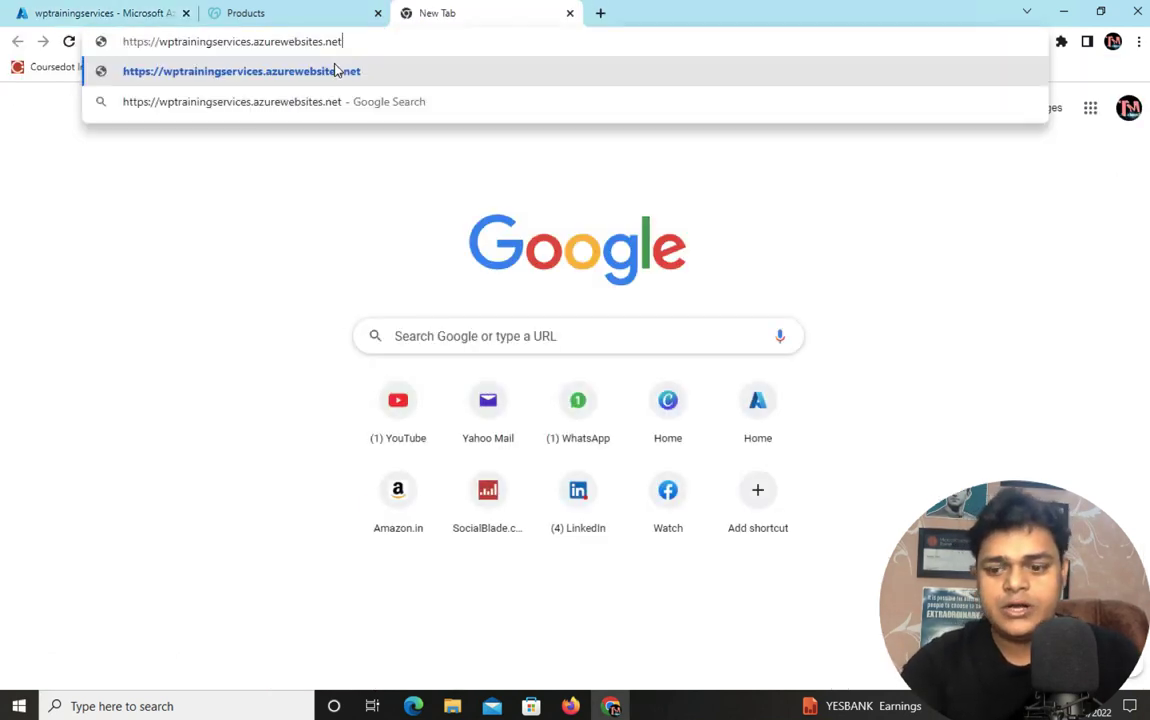
key(Return)
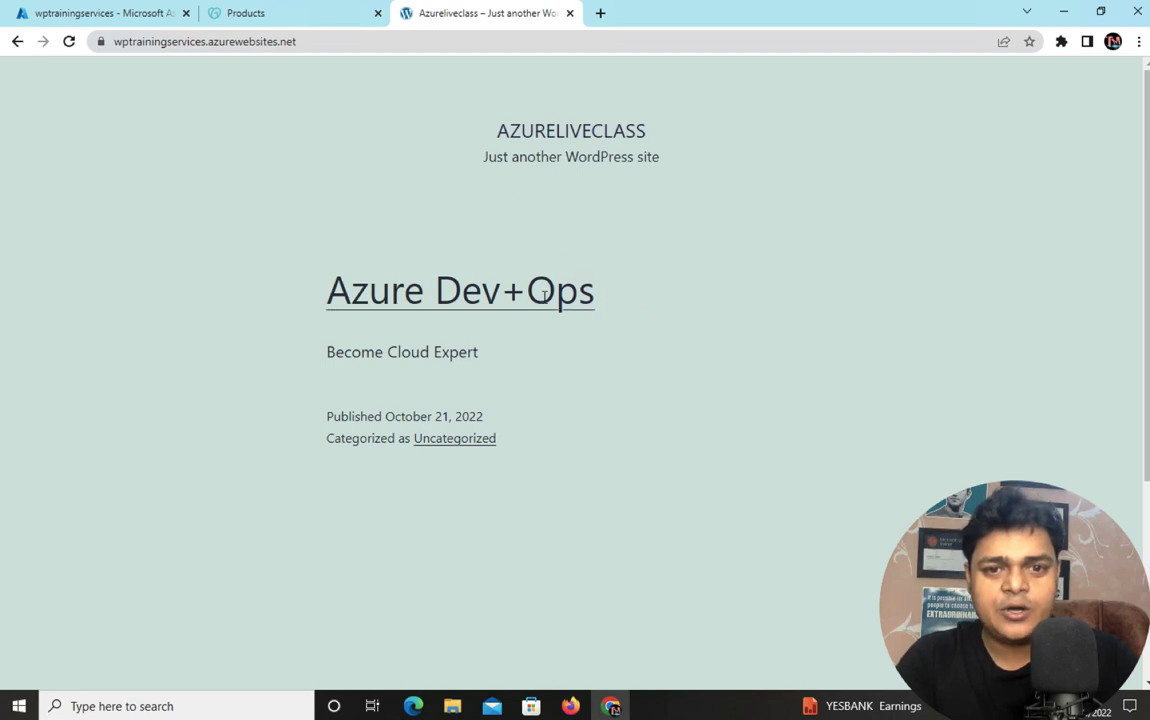
drag(600, 291, 315, 297)
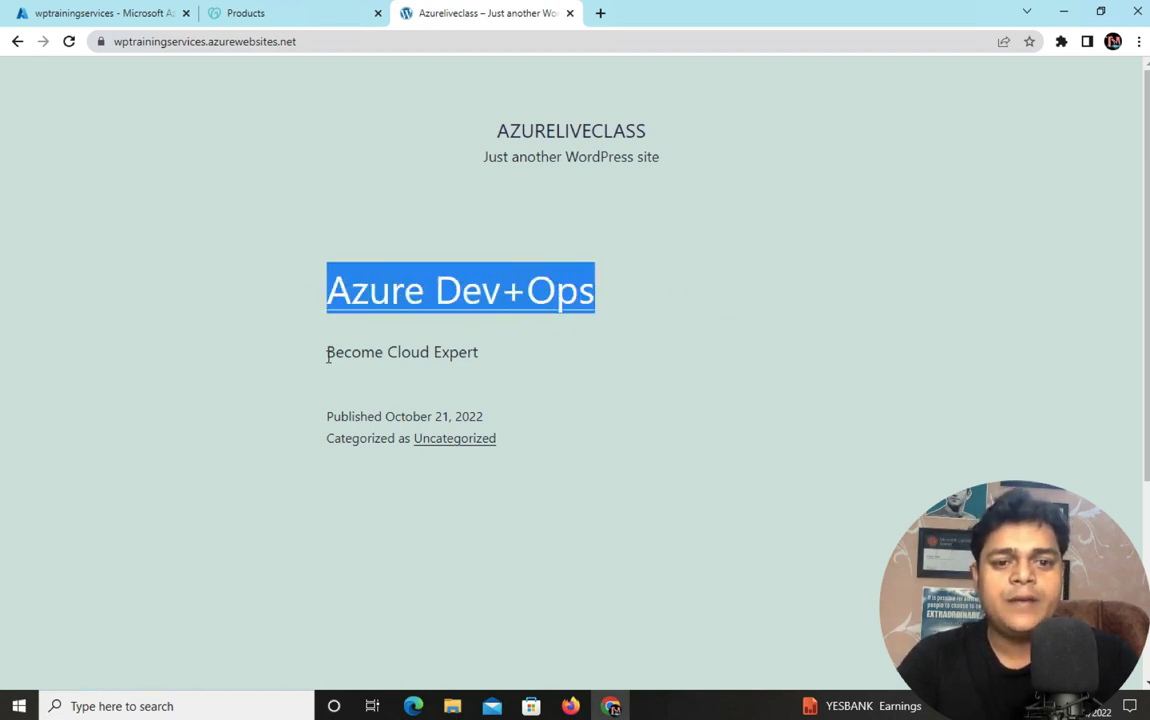
drag(326, 352, 648, 359)
click(647, 359)
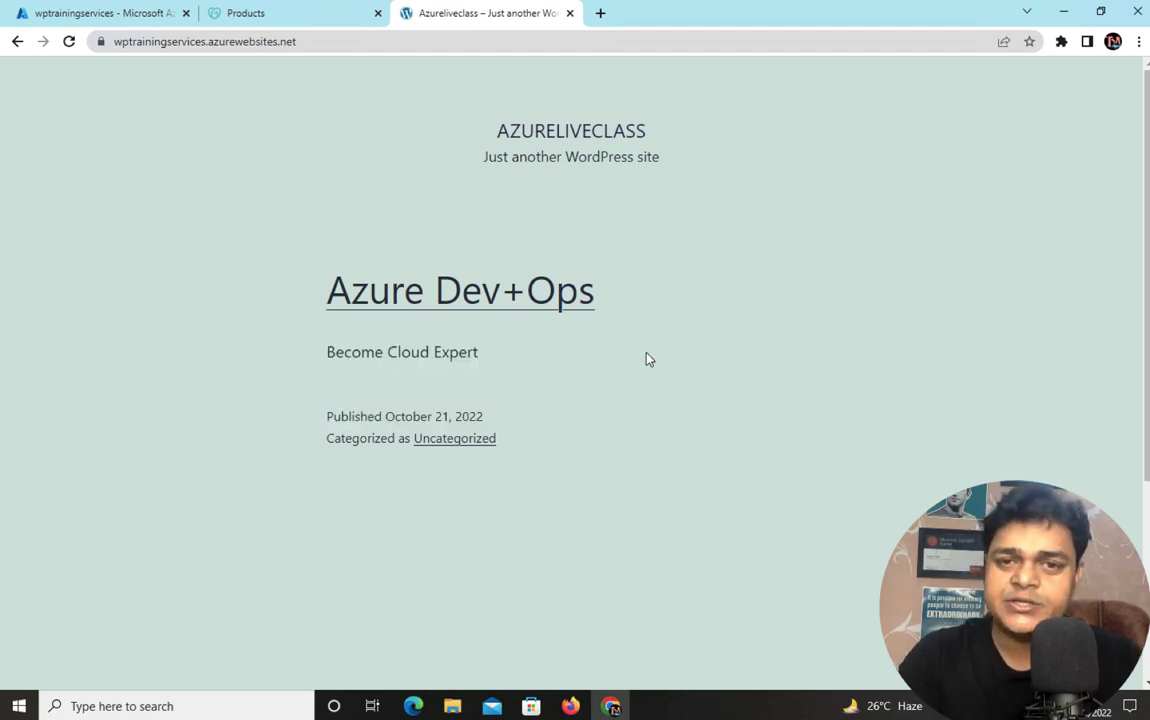
- Review the wptrainingservices app's available settings and its default URL in the Azure portal
click(266, 20)
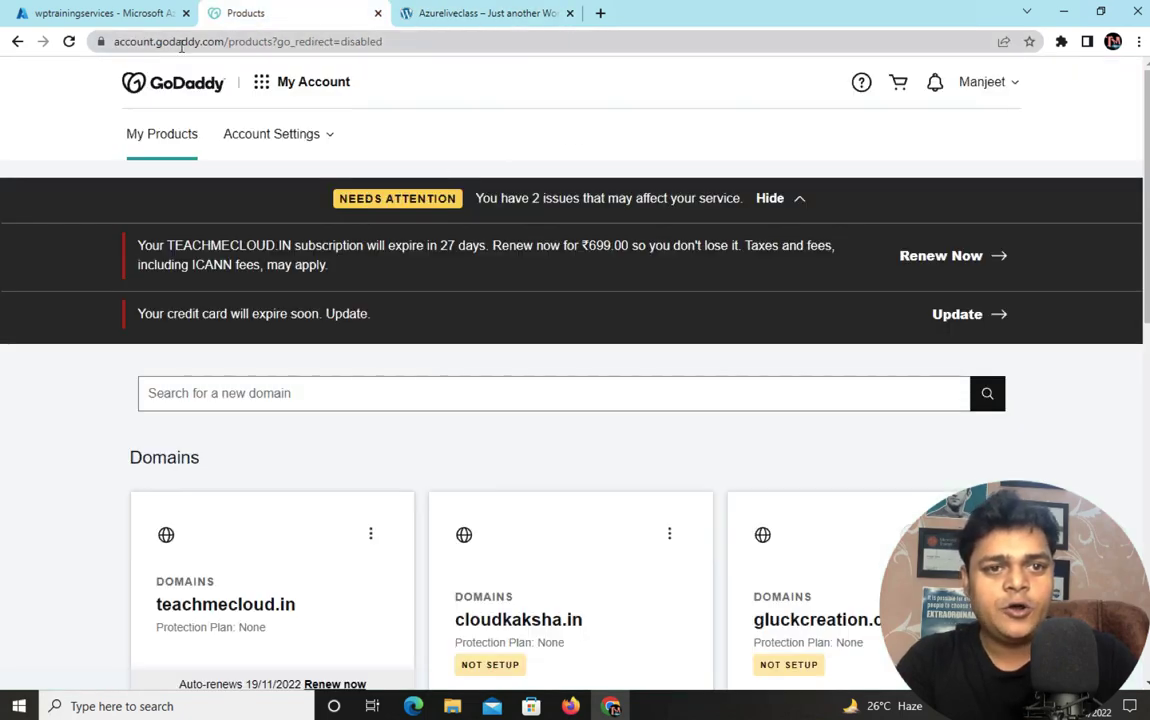
click(80, 14)
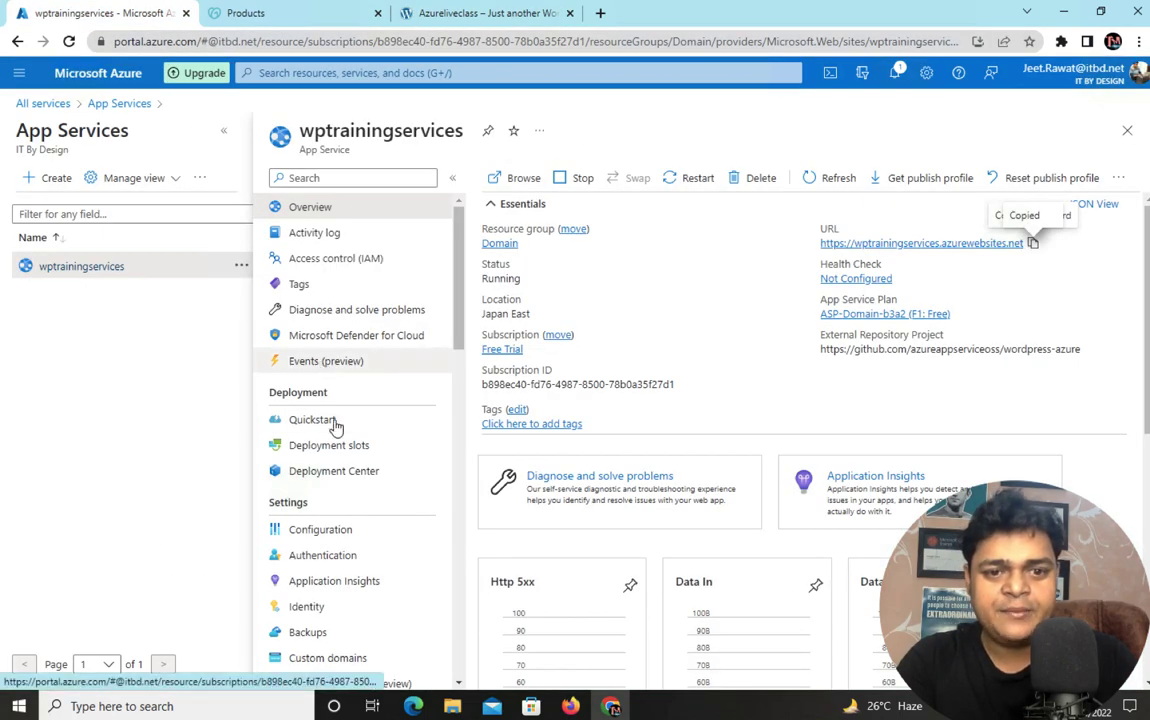
scroll(300, 425, down, 2)
scroll(337, 427, down, 3)
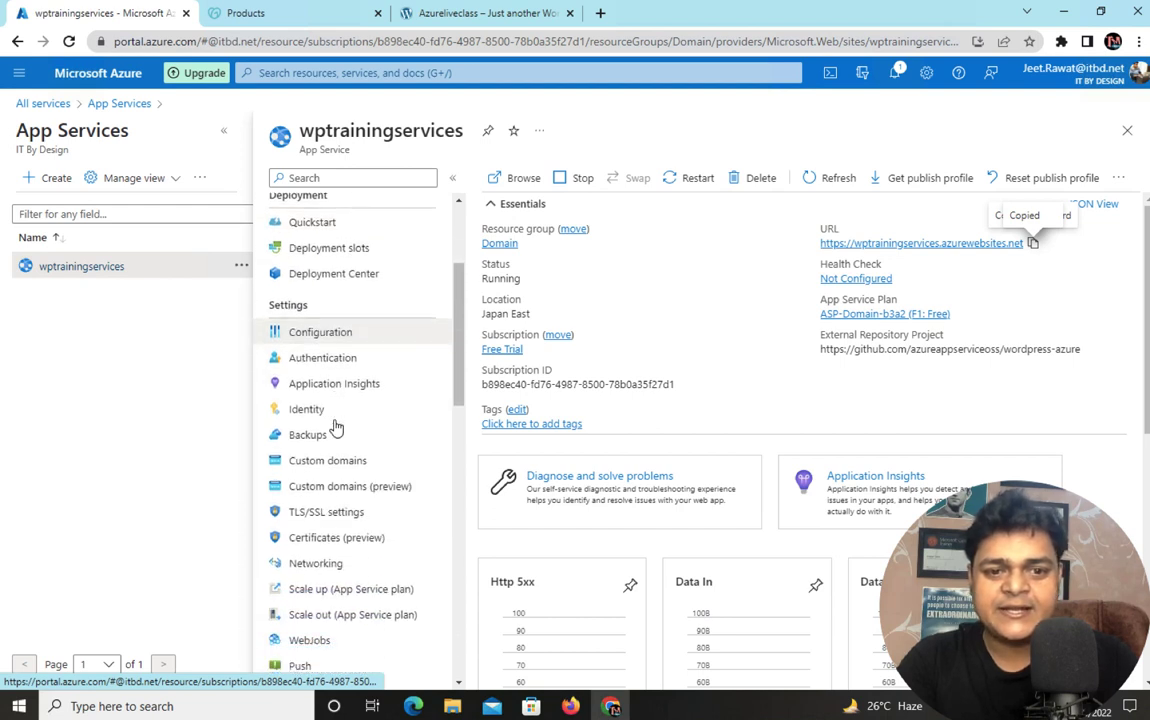
scroll(337, 425, down, 1)
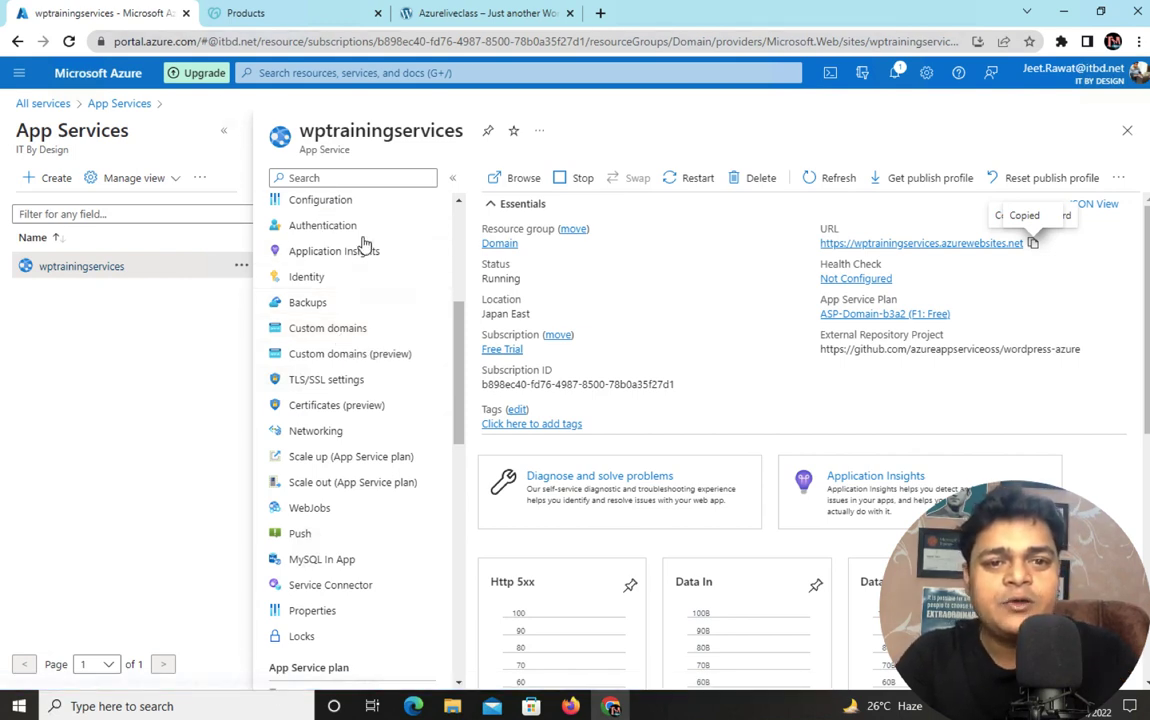
scroll(380, 255, up, 5)
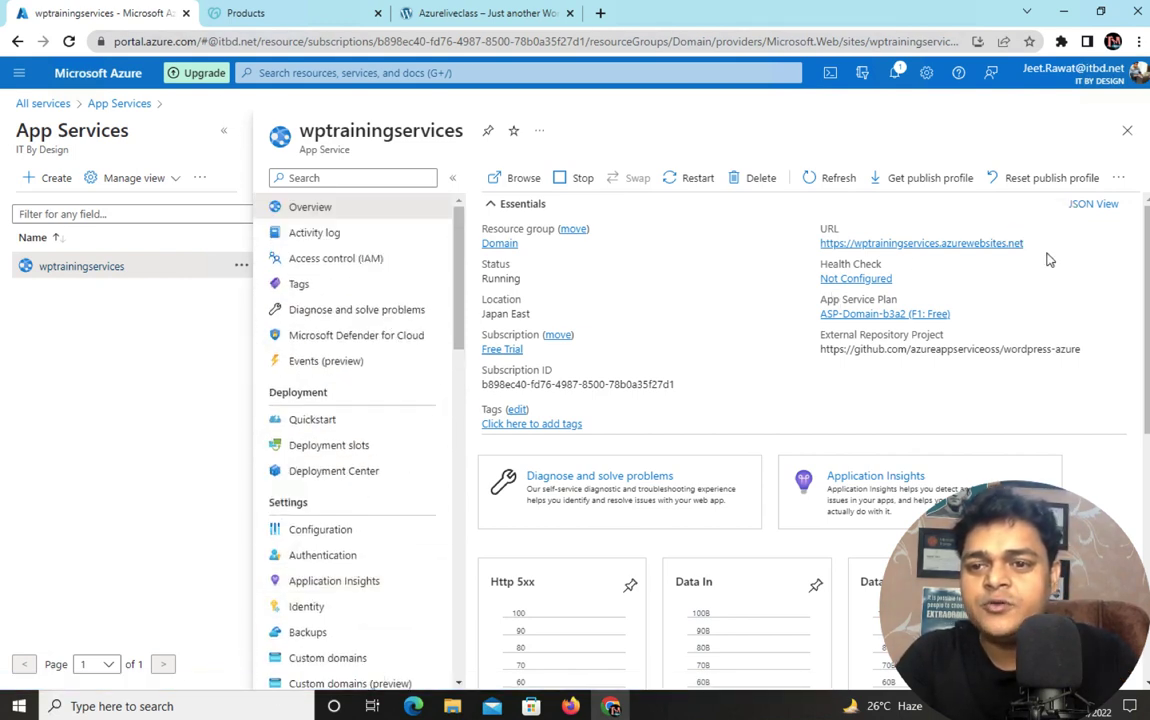
drag(1024, 243, 841, 245)
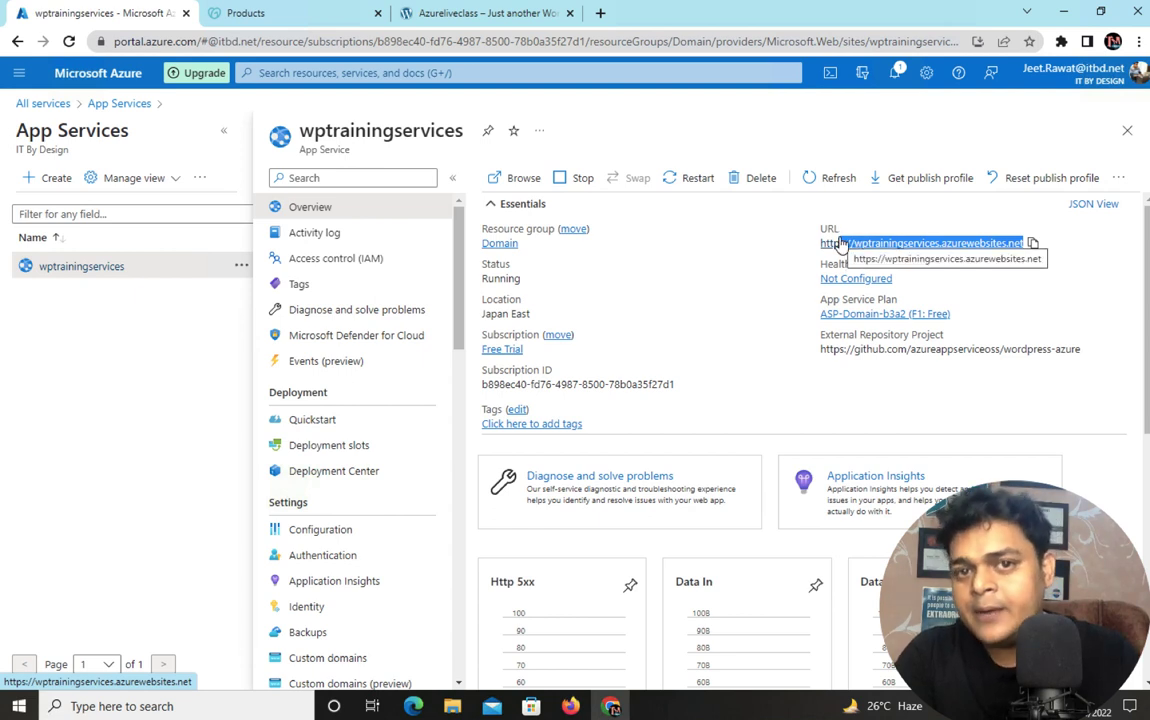
- Open the Custom domains settings of the wptrainingservices app
click(1069, 227)
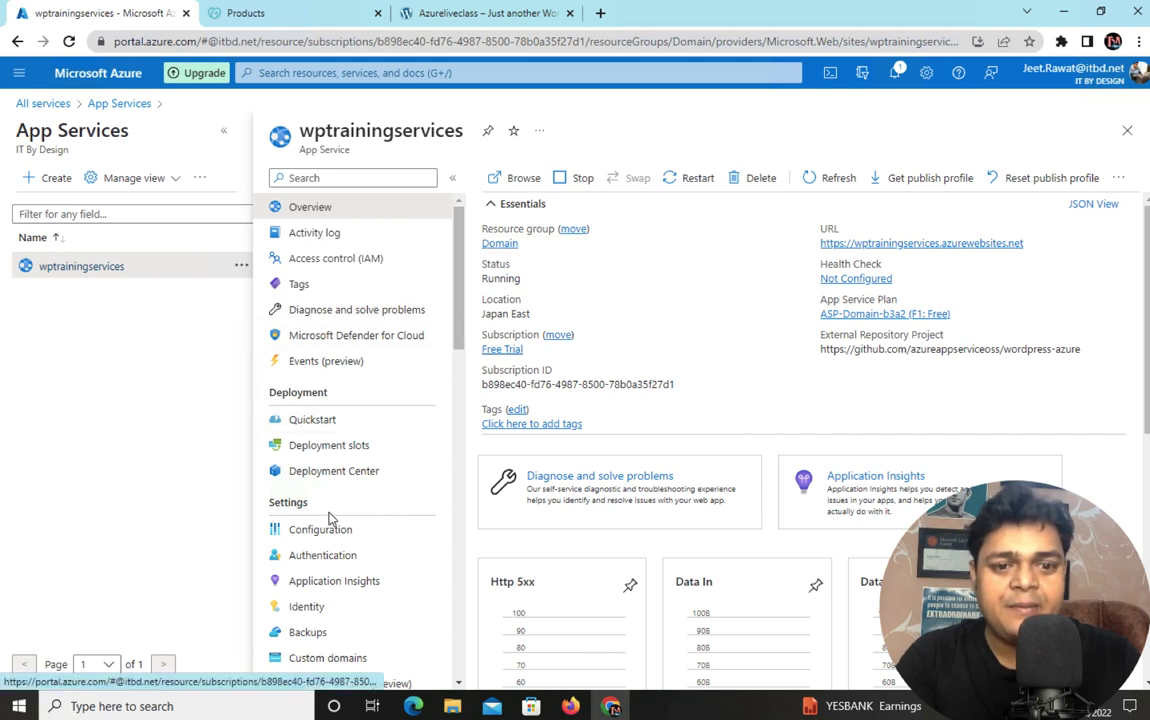
scroll(318, 600, down, 2)
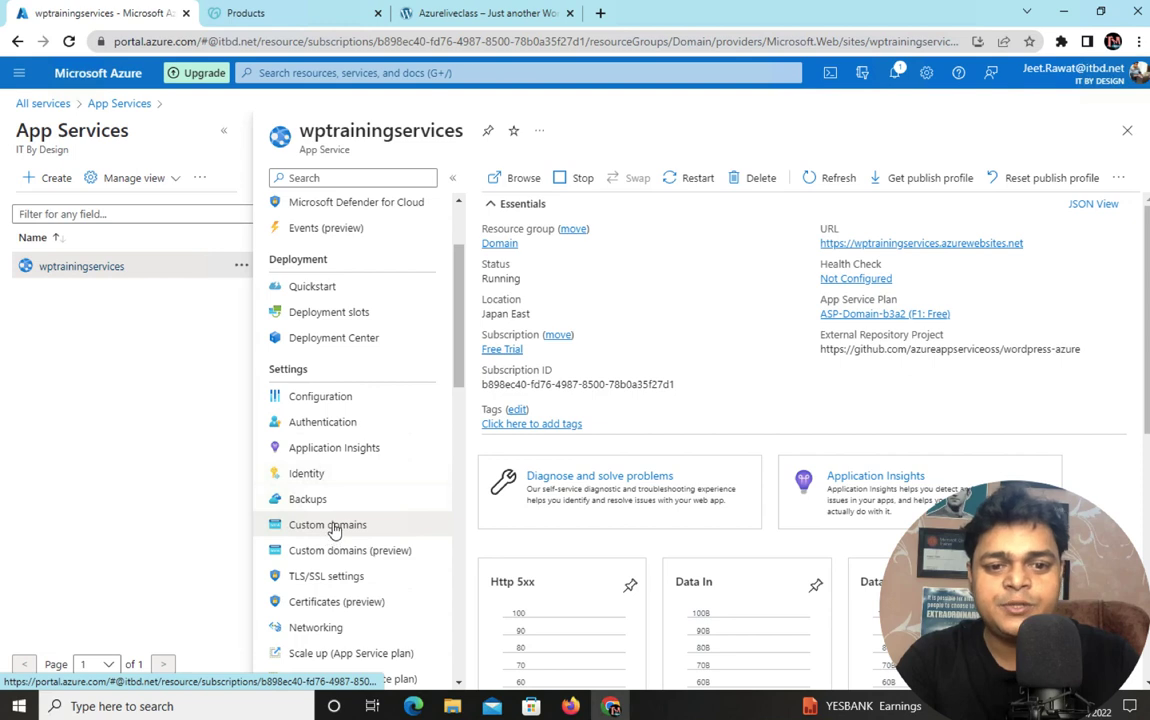
click(334, 527)
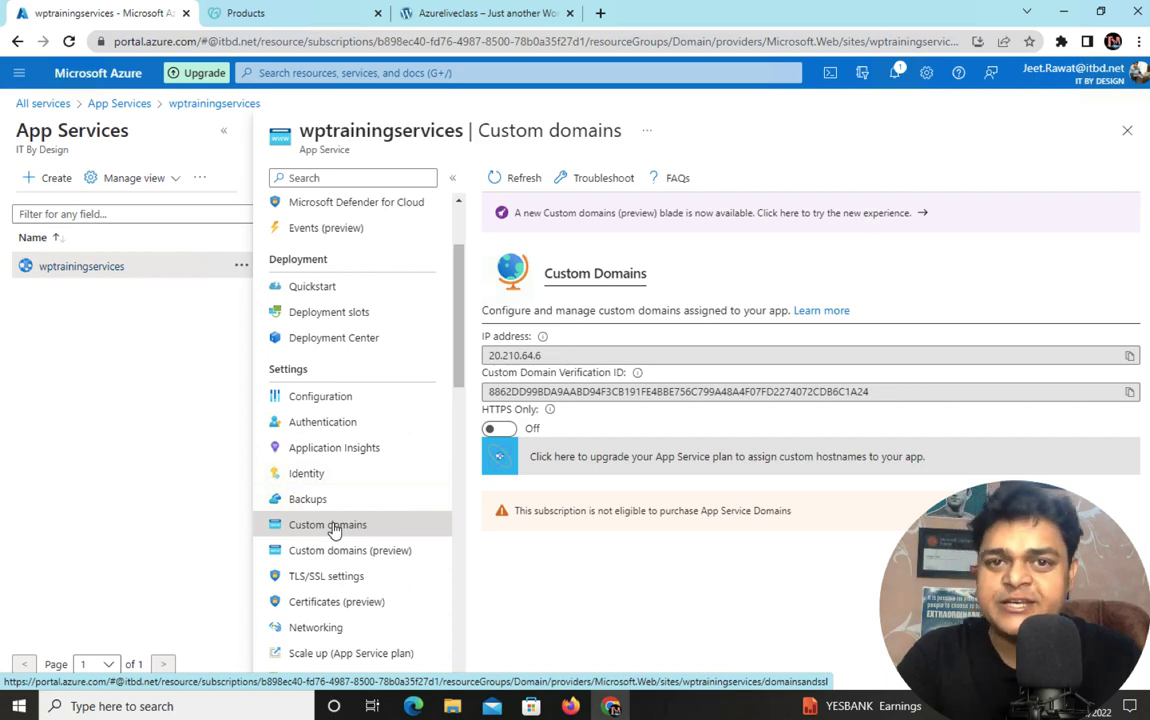
- Switch to GoDaddy, open the dashboard of the gluckcreation.com domain and dismiss the subscription expiry notice
click(280, 12)
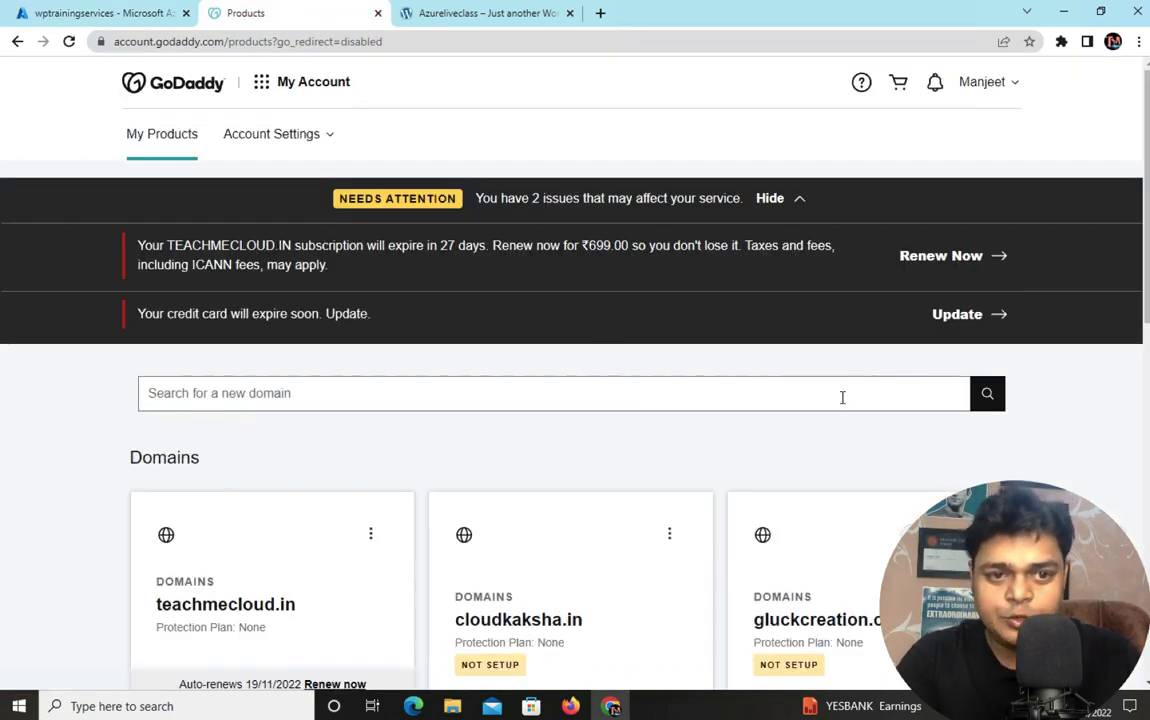
scroll(842, 397, down, 4)
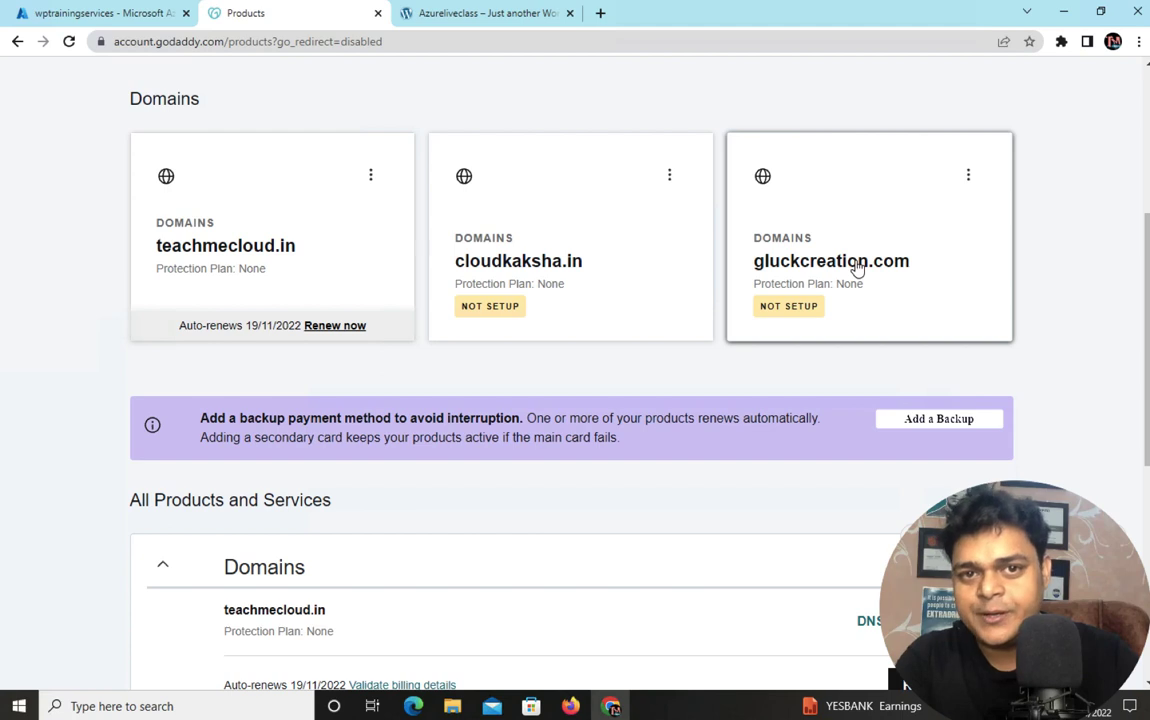
click(806, 272)
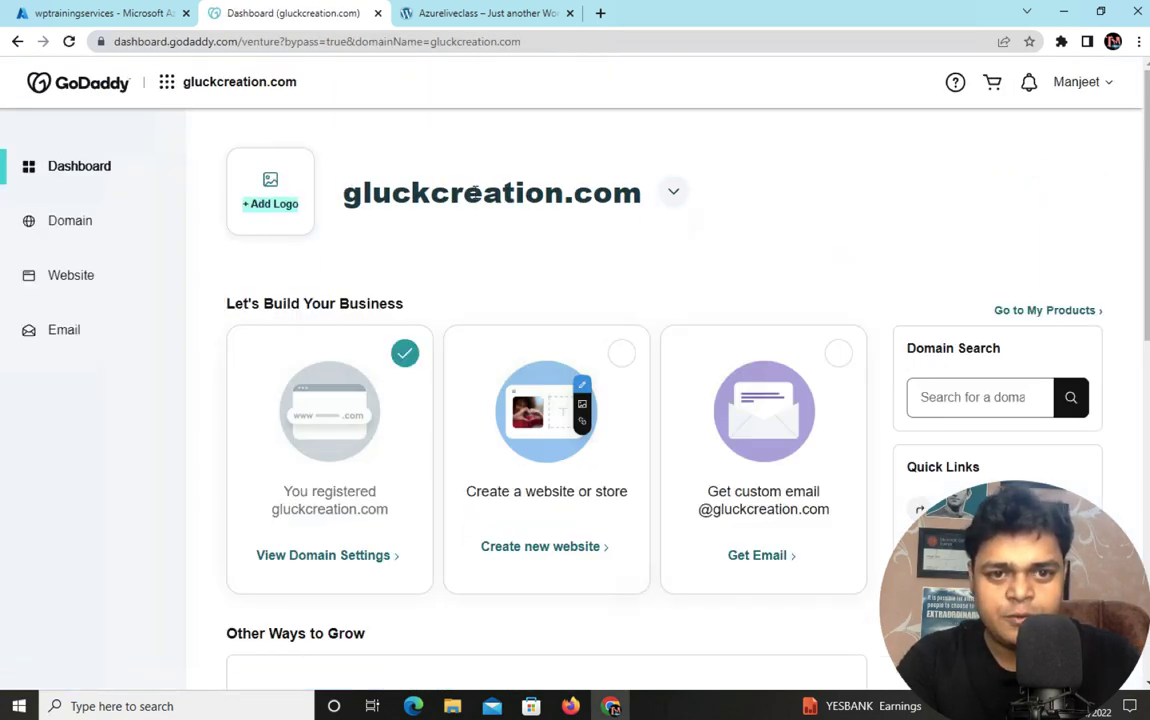
drag(345, 185, 611, 218)
click(621, 261)
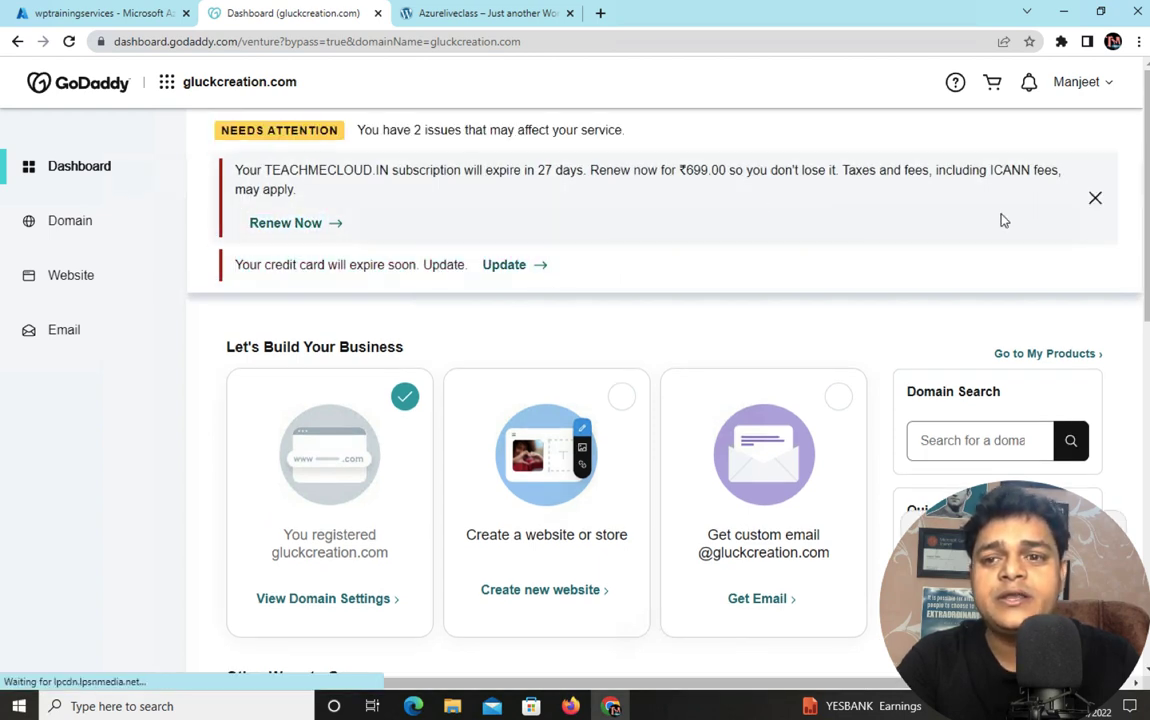
click(1096, 199)
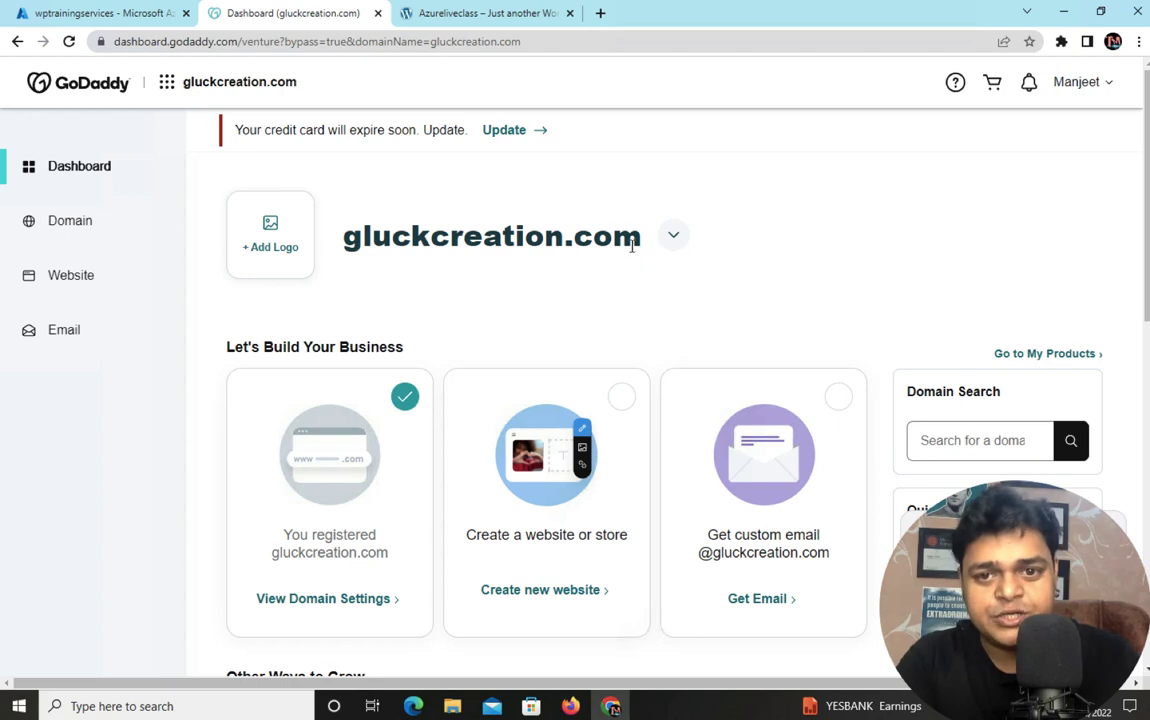
- Copy the domain name gluckcreation.com from the dashboard heading
drag(640, 240, 350, 232)
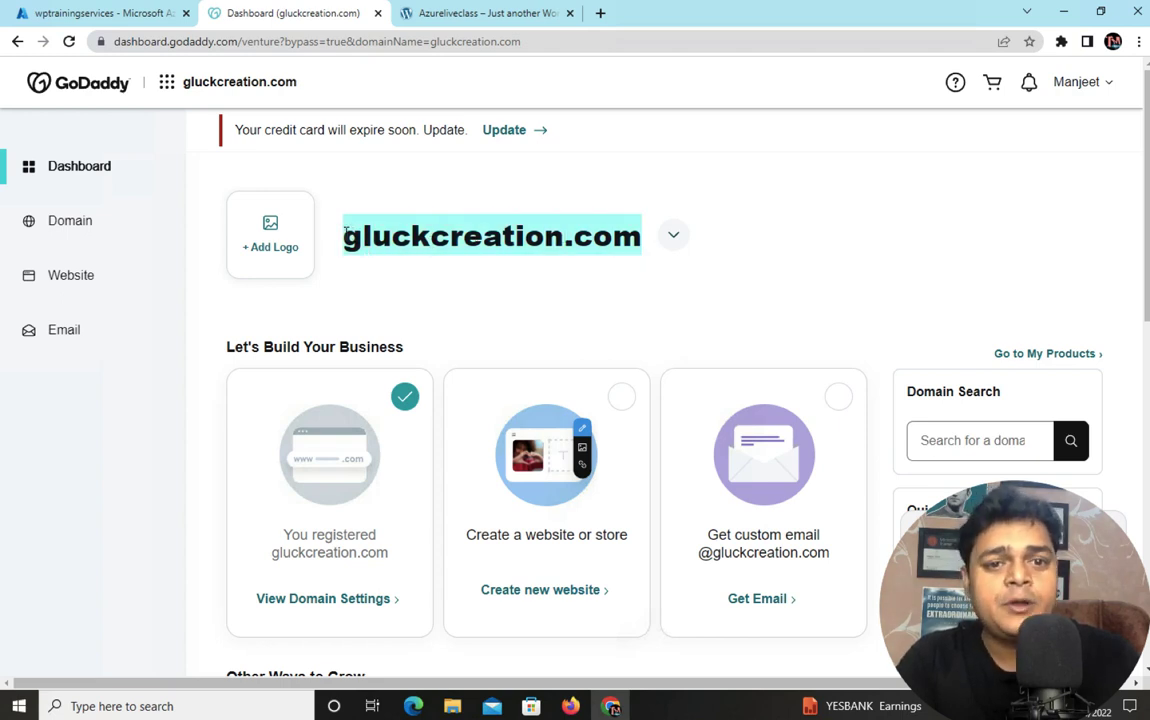
right_click(330, 212)
click(360, 226)
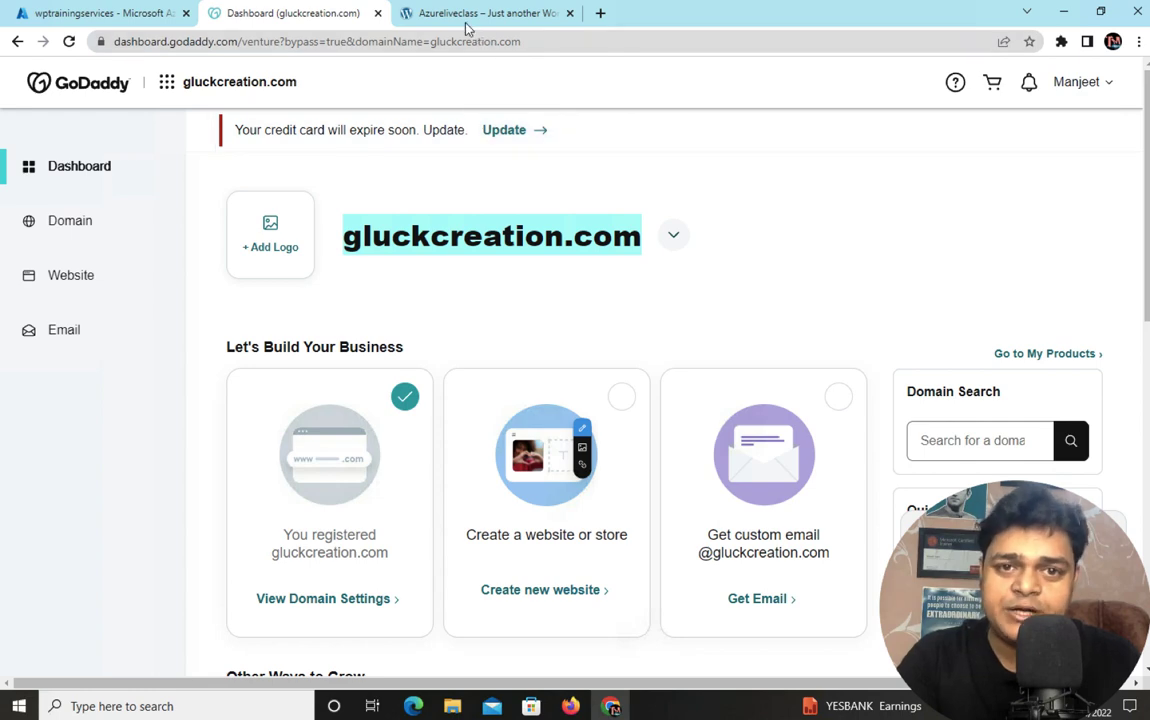
- Return to the Azure portal and turn on HTTPS Only in the app's Custom domains settings
click(424, 20)
click(100, 13)
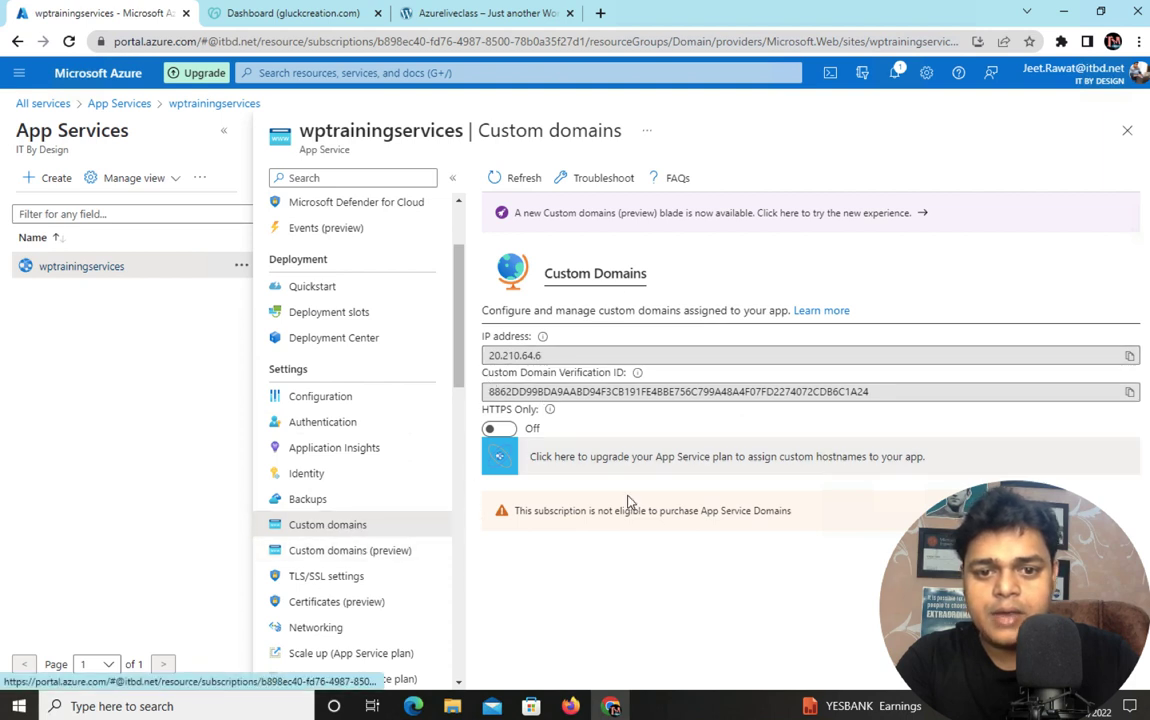
click(503, 430)
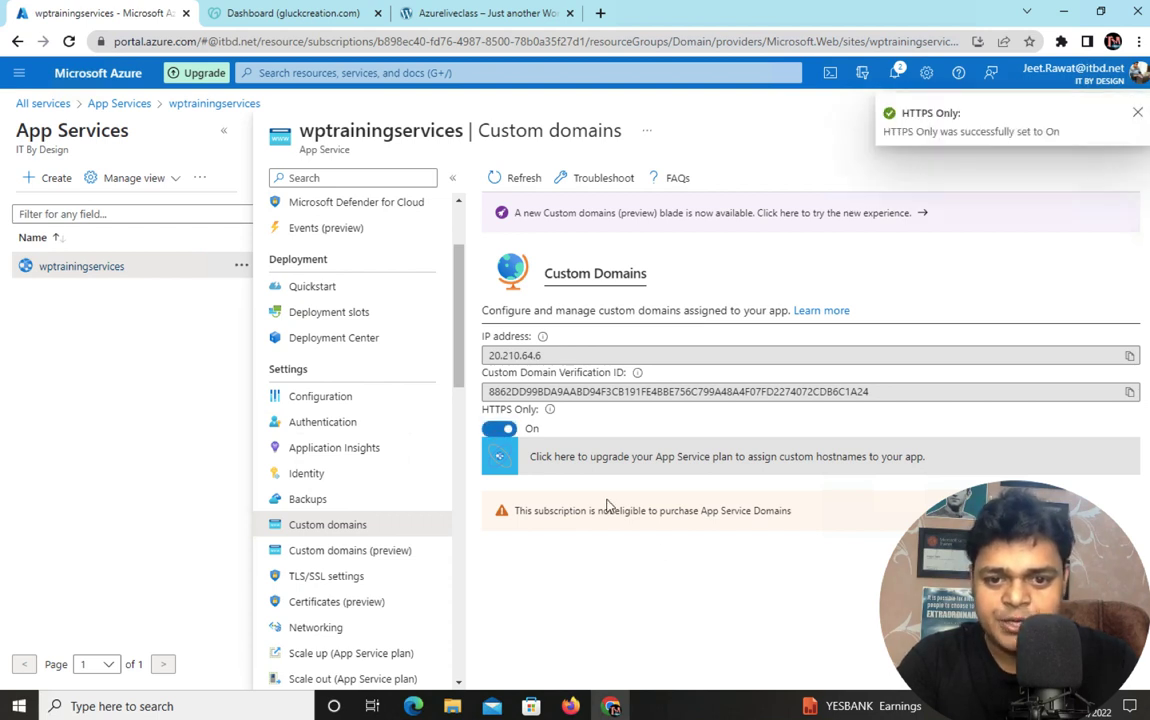
click(625, 464)
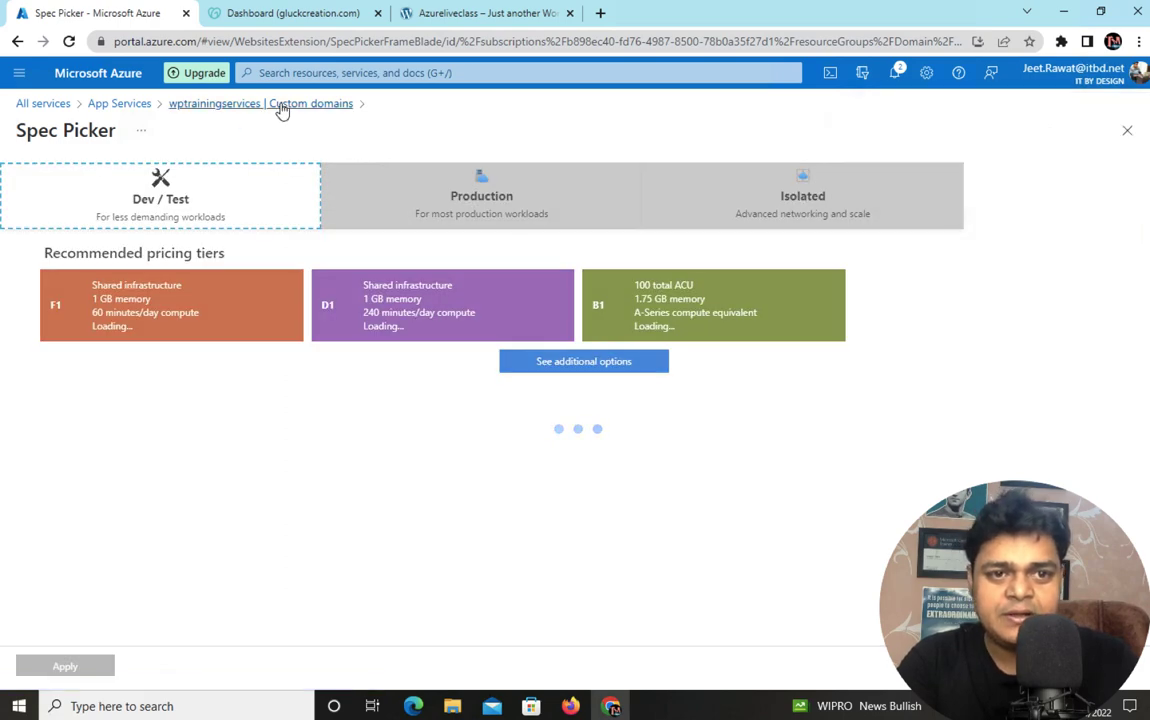
click(282, 105)
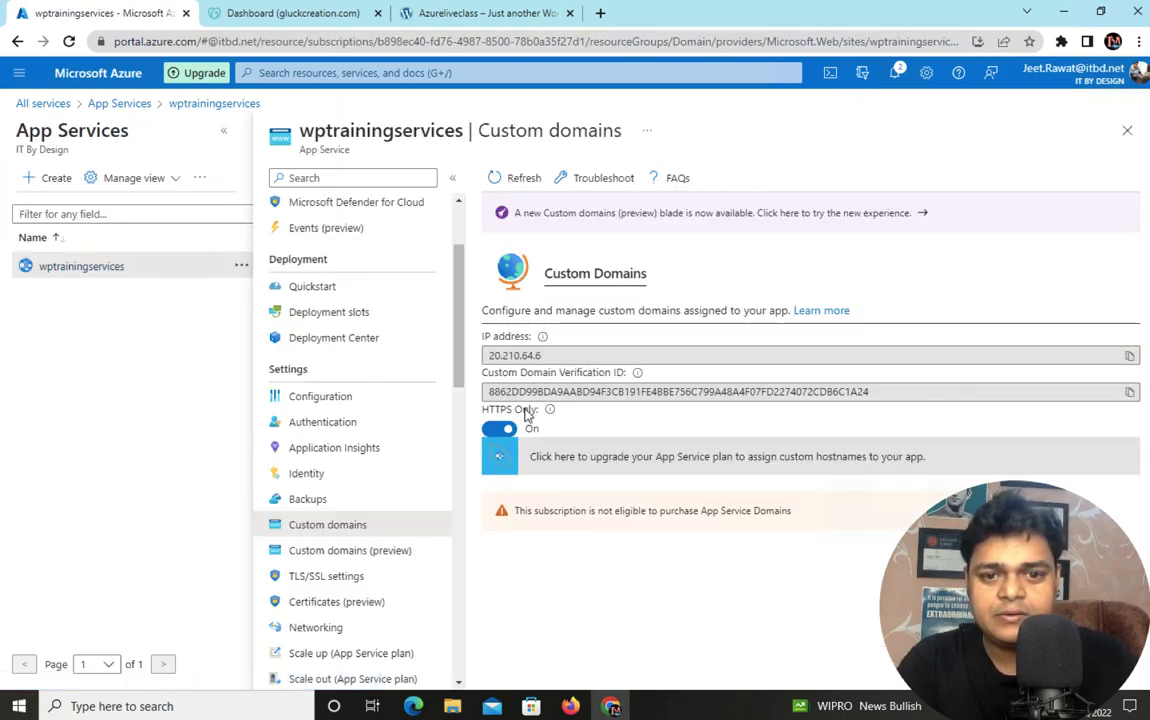
key(ctrl+Left)
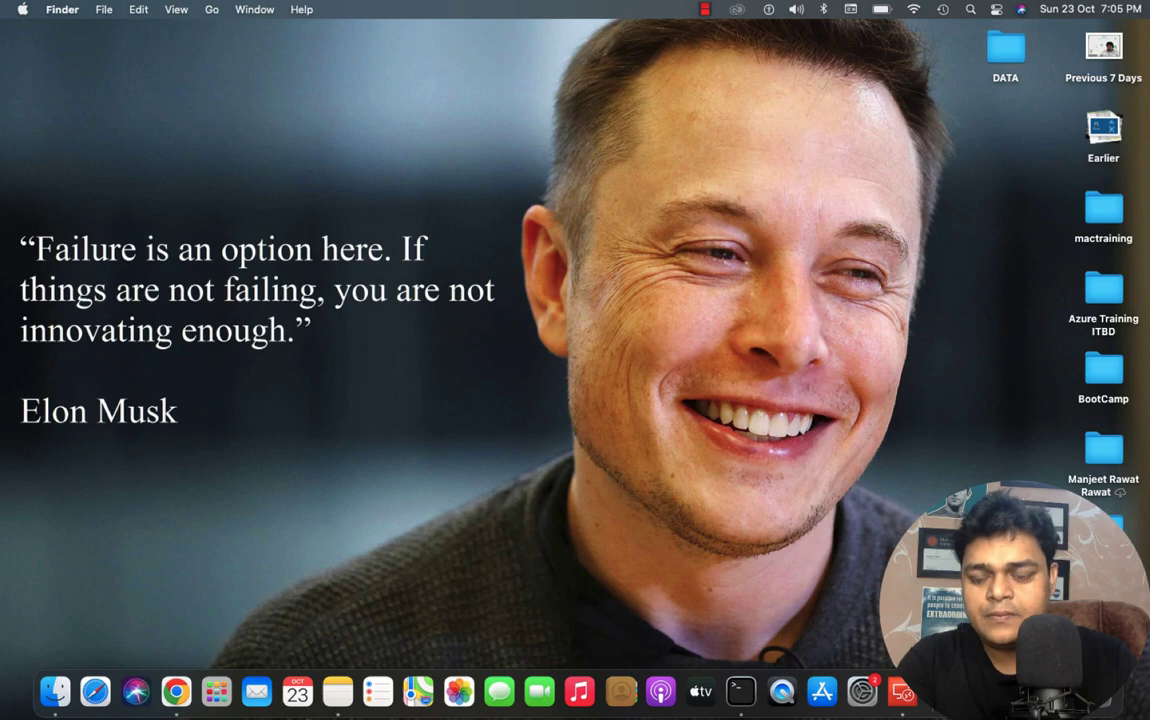
right_click(1015, 691)
key(ctrl+Right)
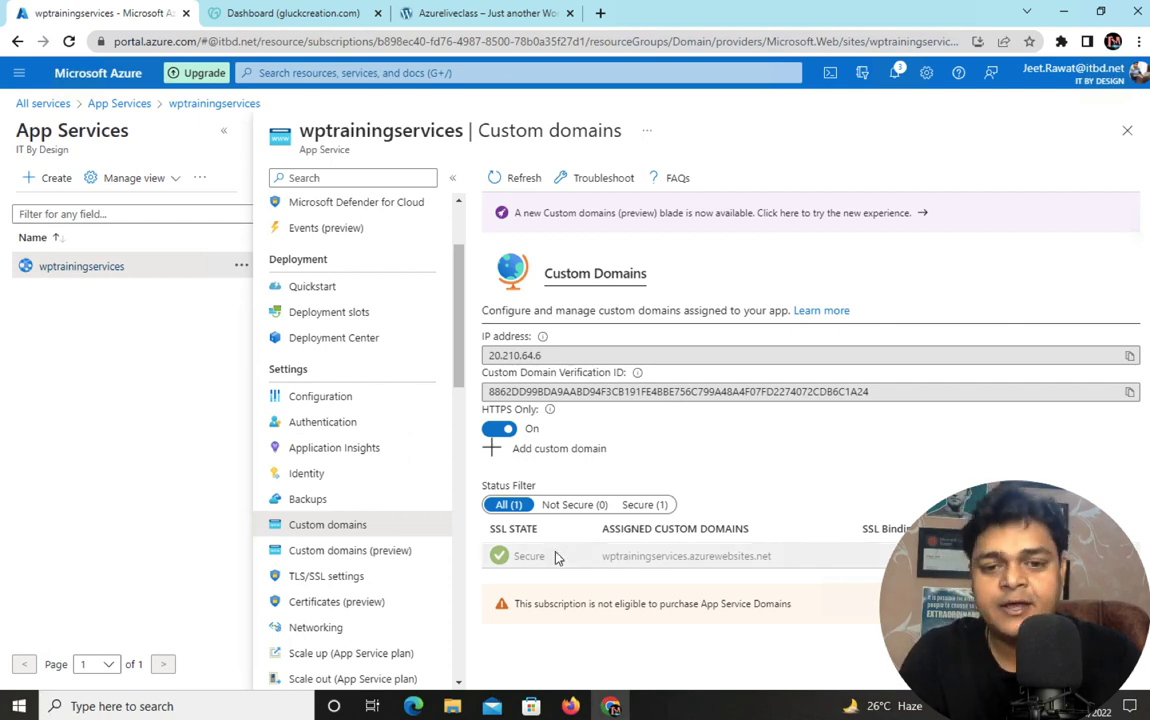
- Start adding a custom domain to the app, enter gluckcreation.com as its name and validate it
click(560, 449)
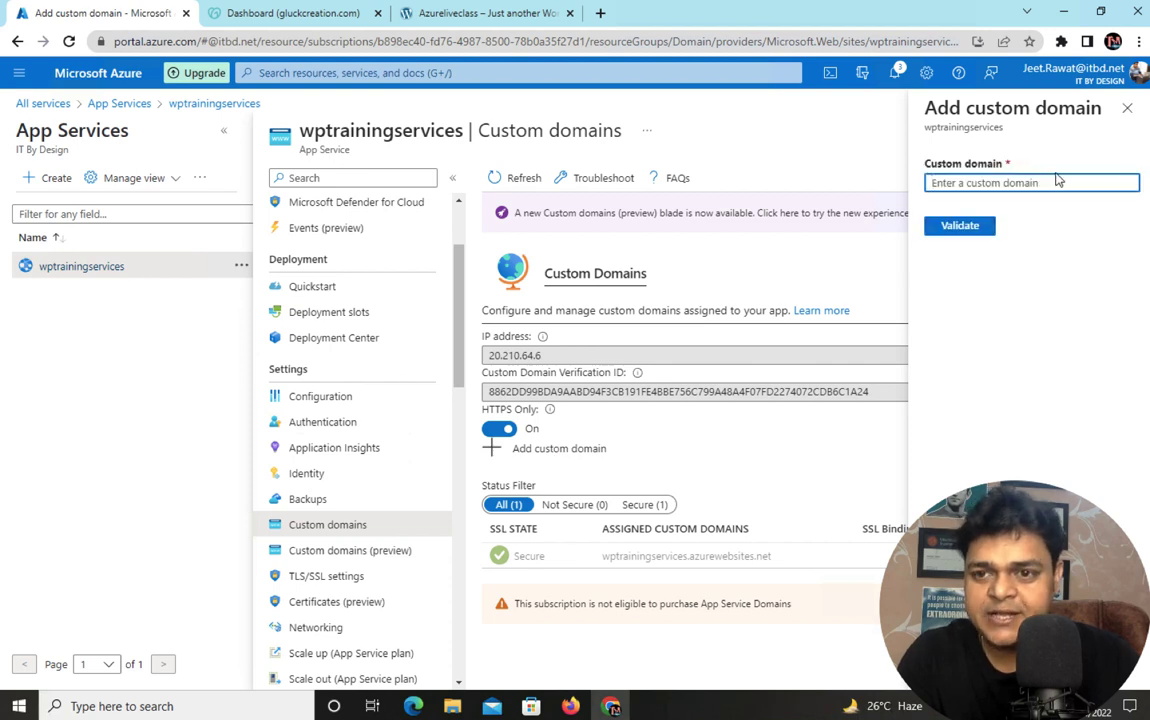
right_click(1004, 186)
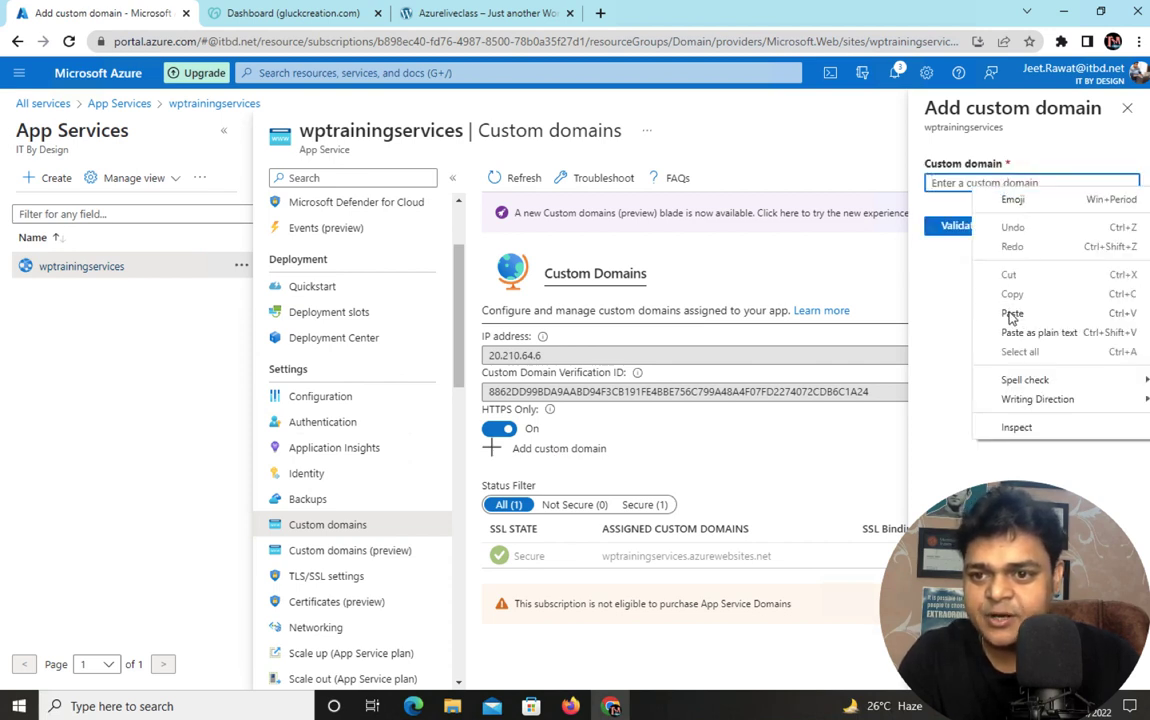
click(1008, 300)
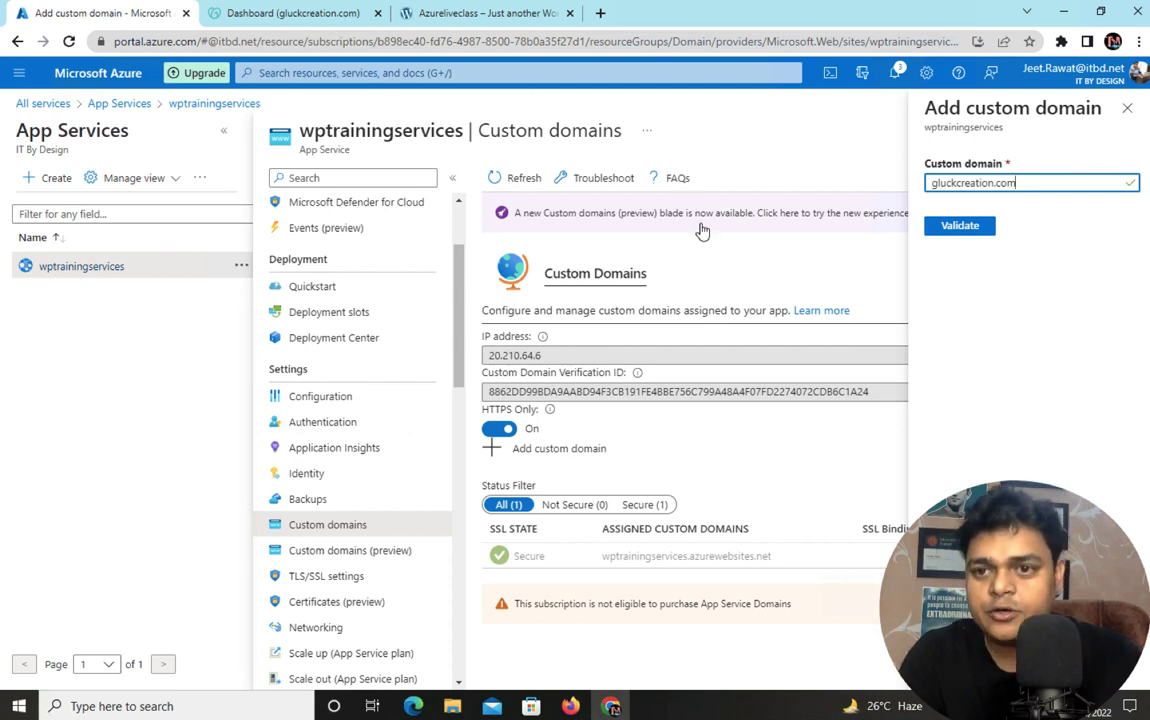
click(962, 228)
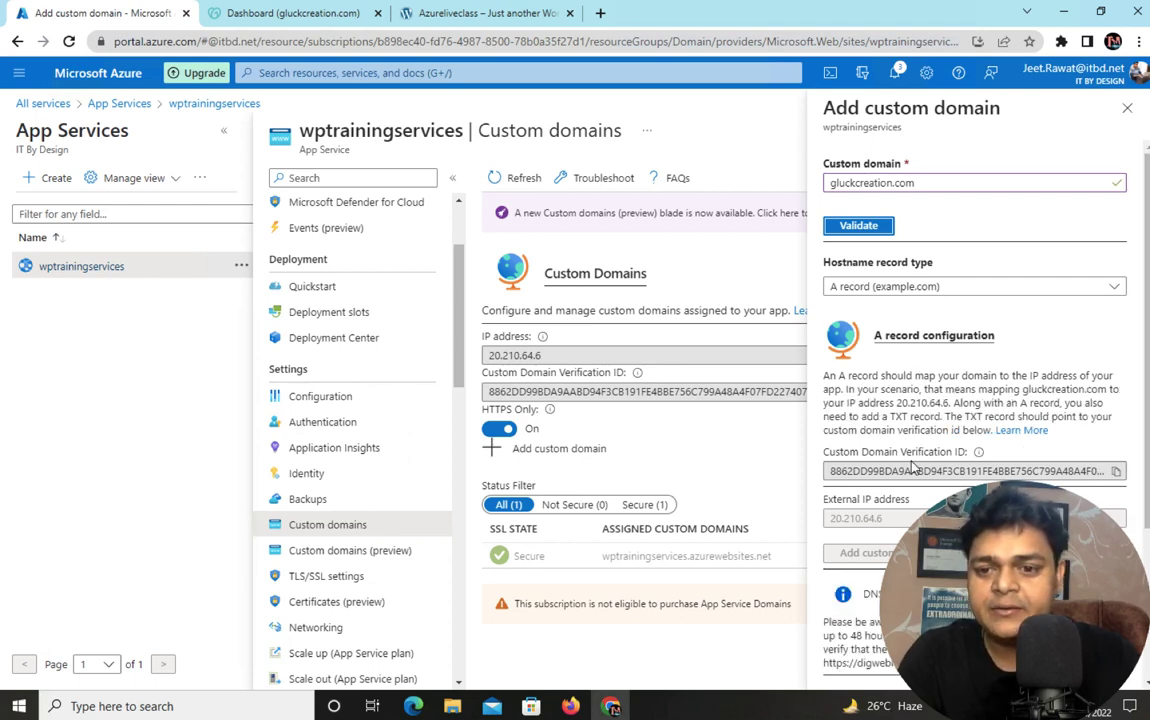
- Copy the custom domain verification ID given as the TXT record value in the domain ownership details
scroll(912, 468, down, 3)
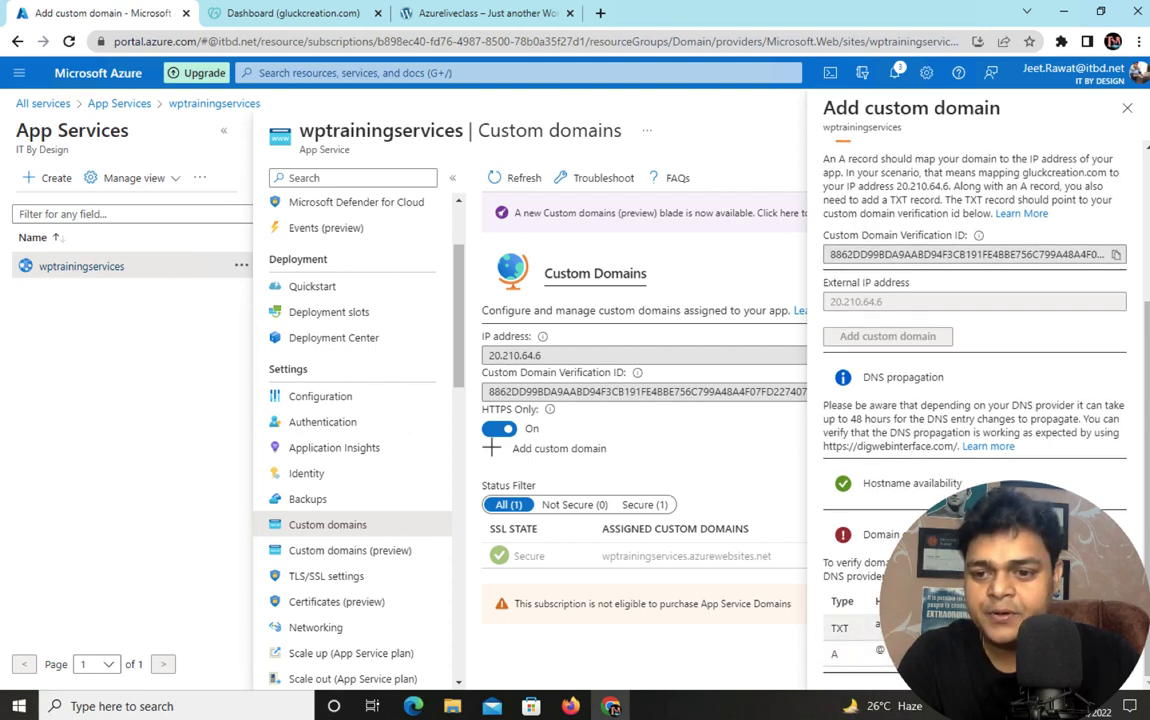
right_click(642, 462)
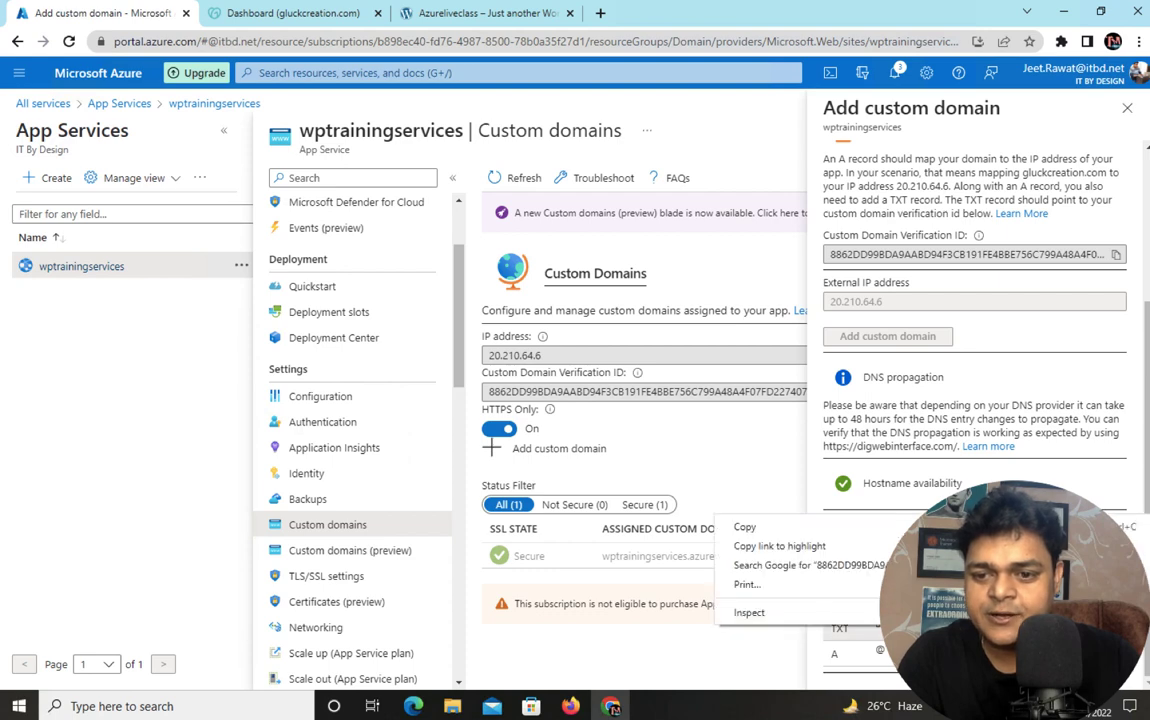
click(680, 476)
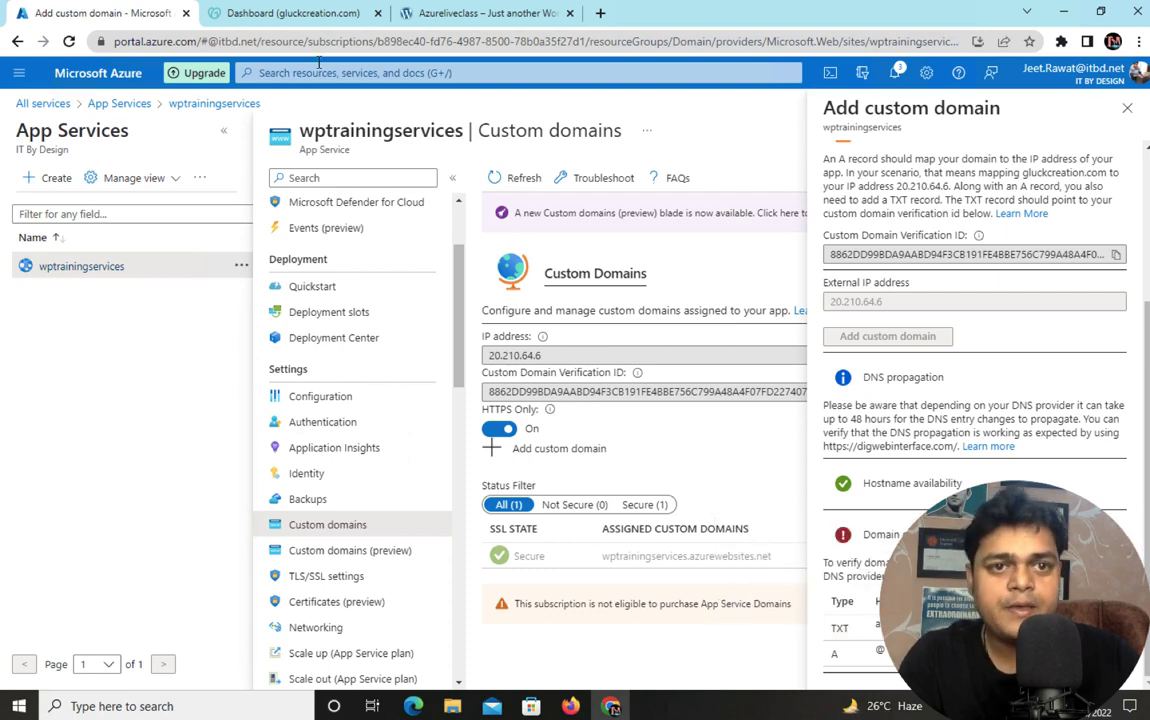
- Switch to GoDaddy and open DNS management for gluckcreation.com through its domain settings
click(300, 18)
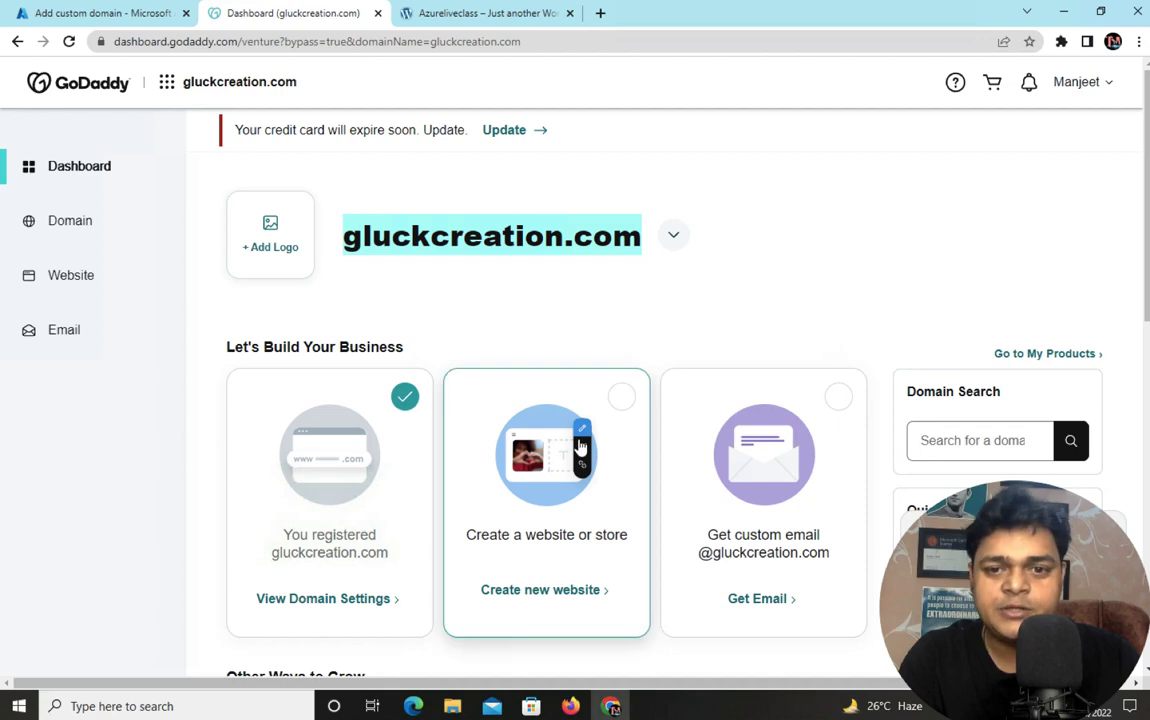
scroll(580, 447, down, 1)
scroll(580, 447, down, 7)
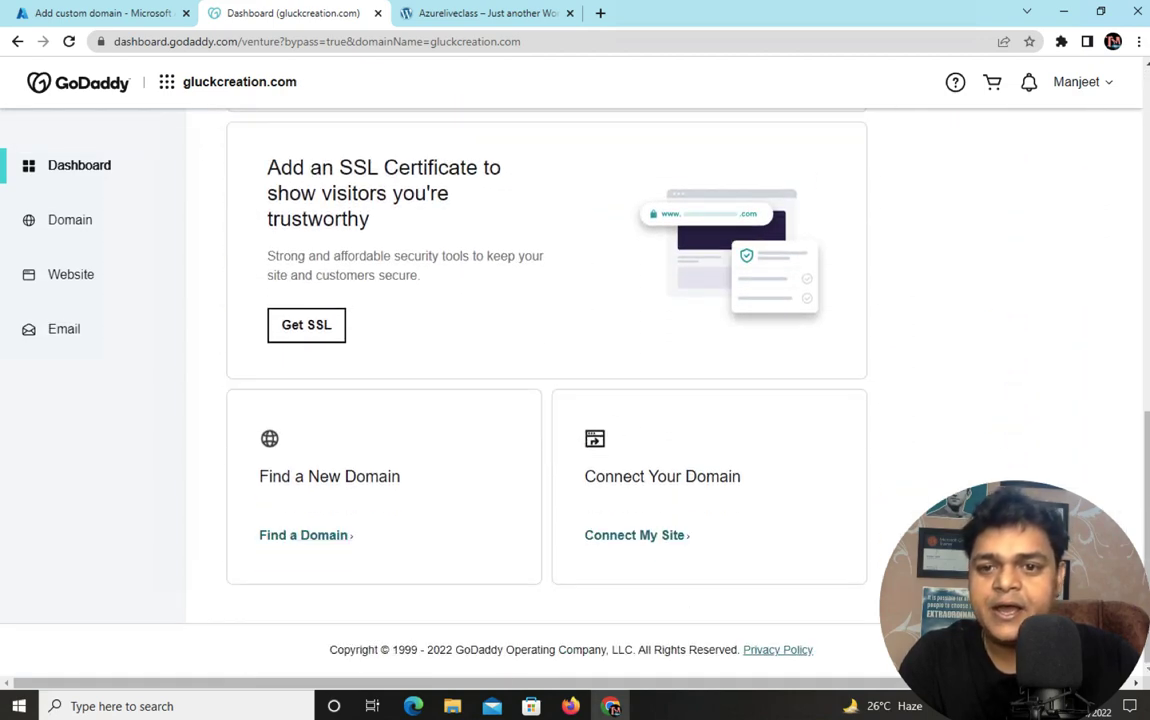
scroll(886, 380, up, 8)
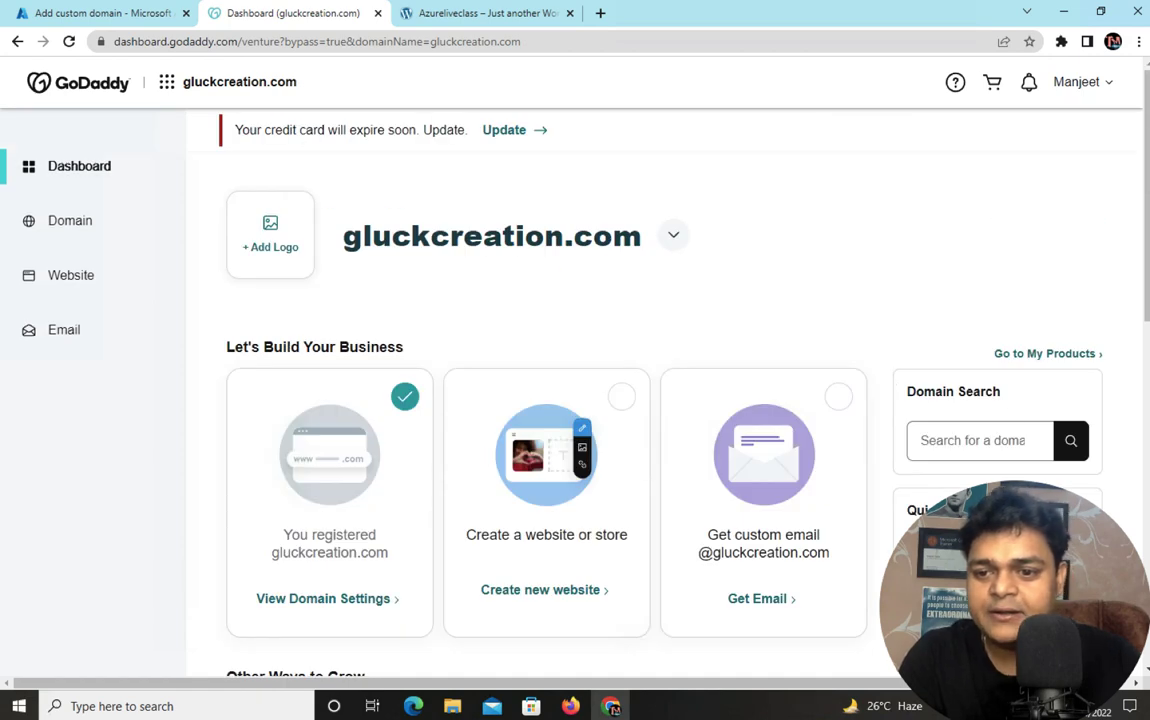
click(930, 550)
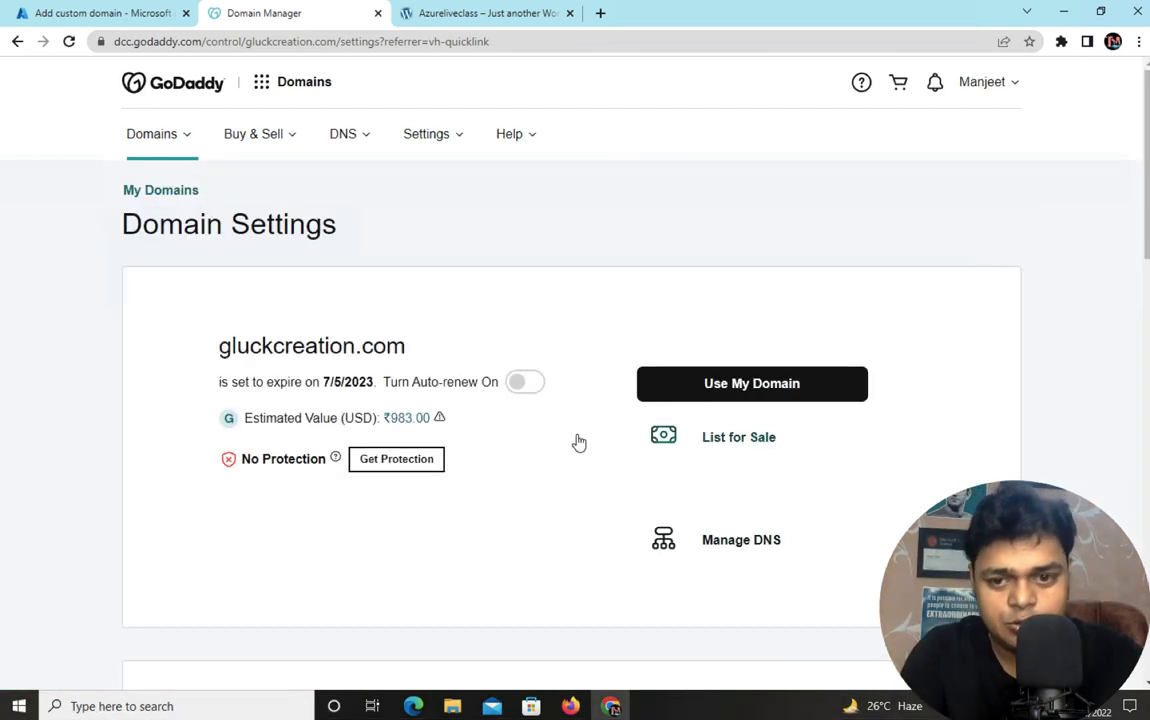
scroll(700, 527, down, 15)
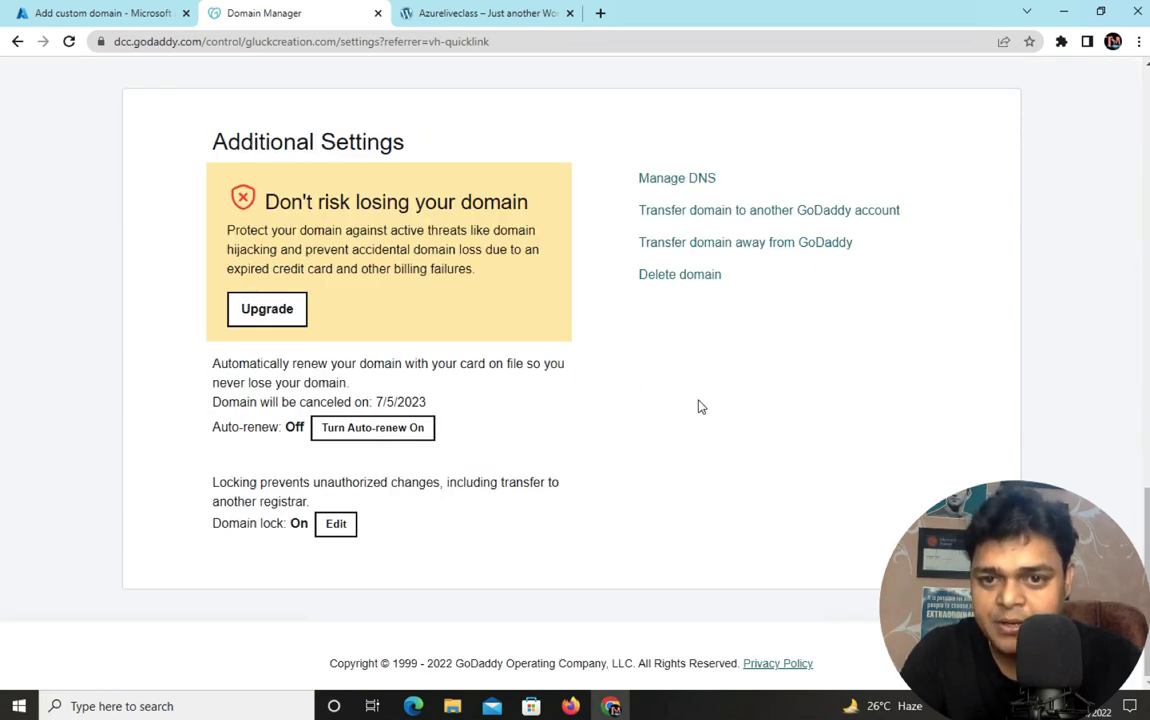
click(673, 186)
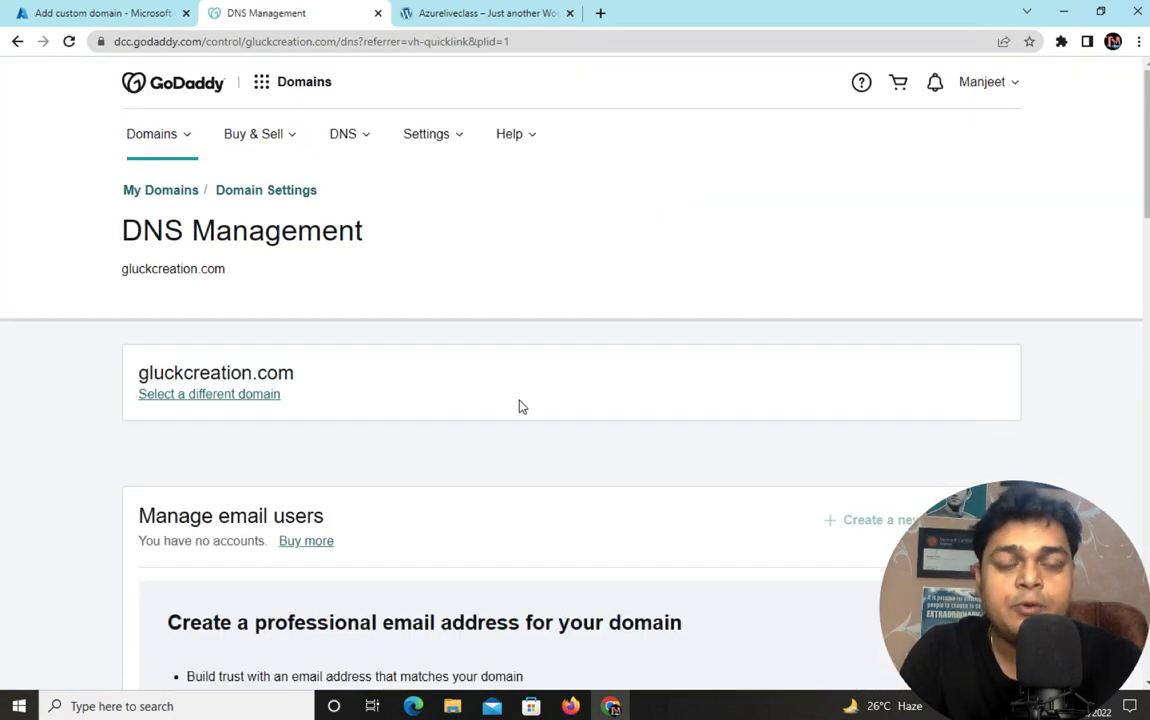
- Start a new DNS record of type TXT for gluckcreation.com and name it asuid
scroll(519, 406, down, 10)
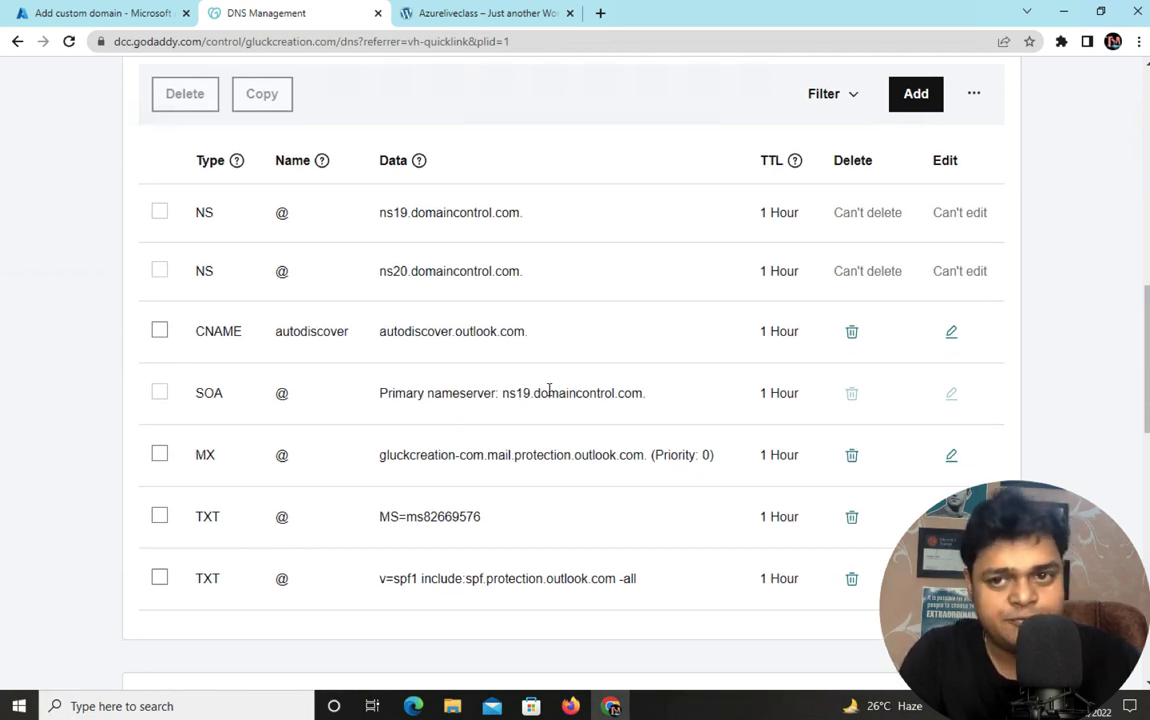
scroll(549, 390, up, 2)
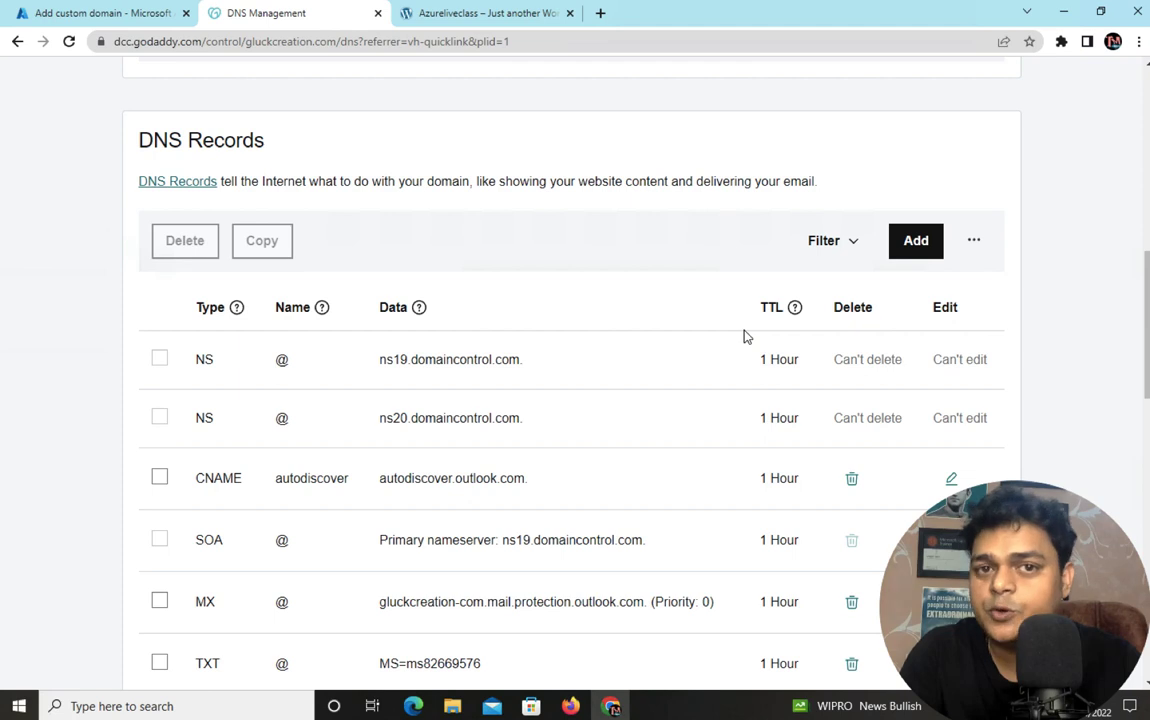
click(915, 240)
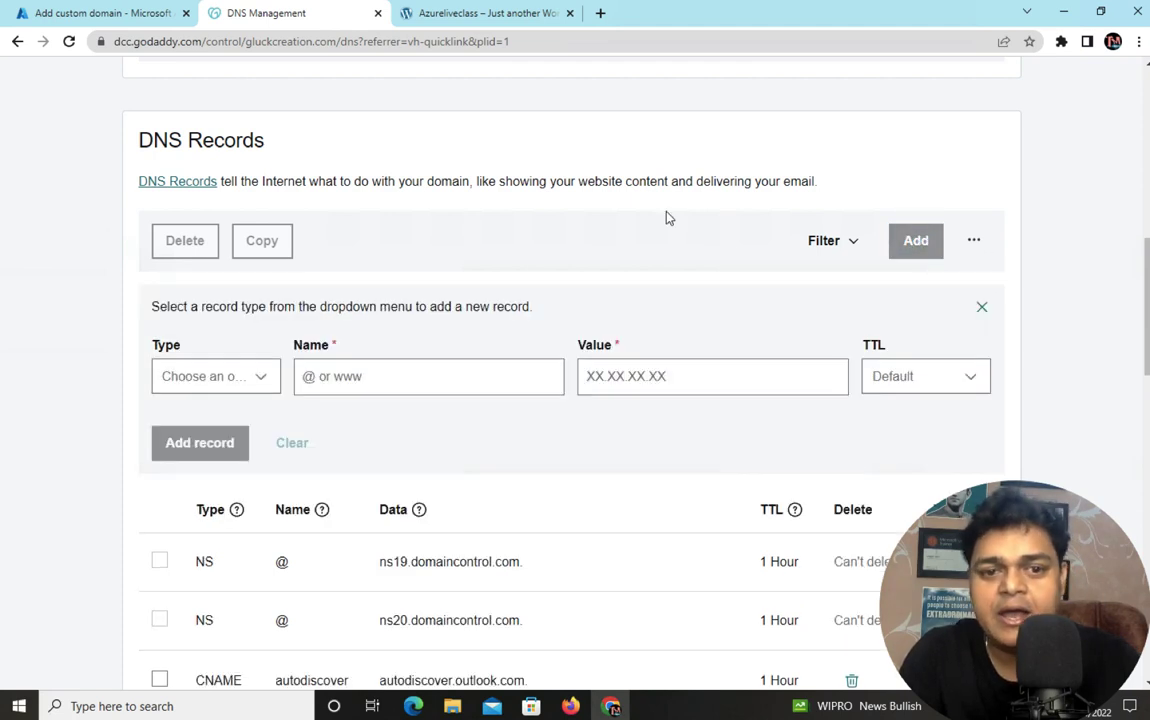
click(208, 376)
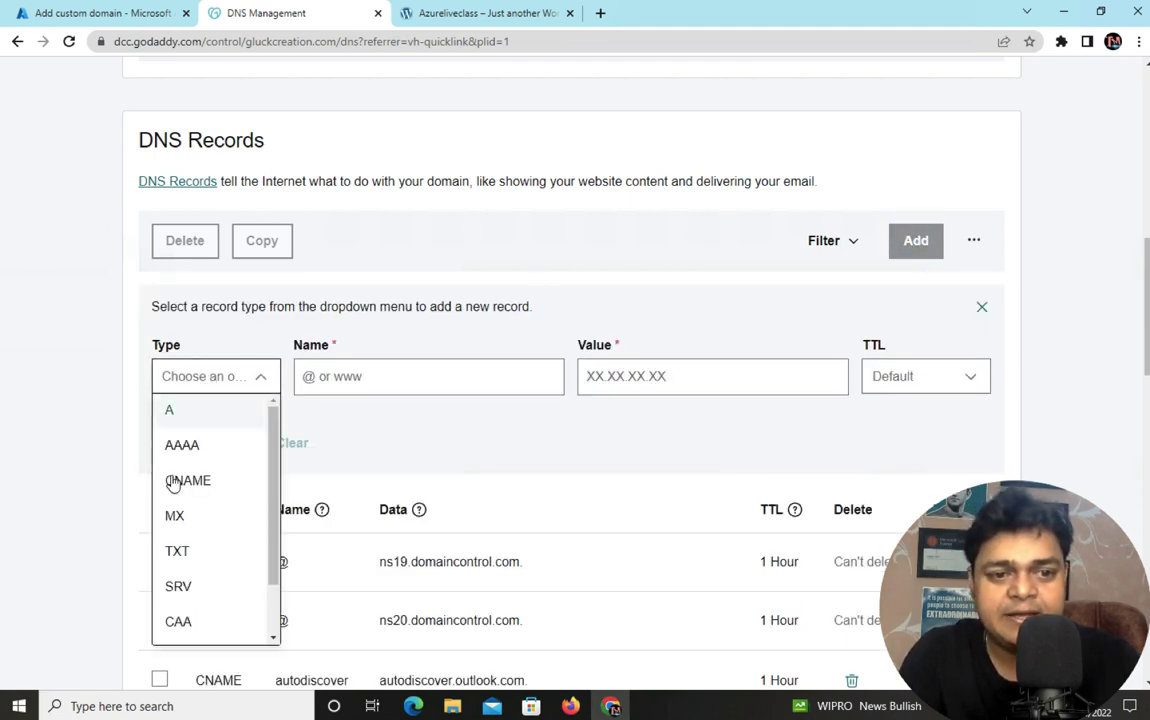
click(183, 550)
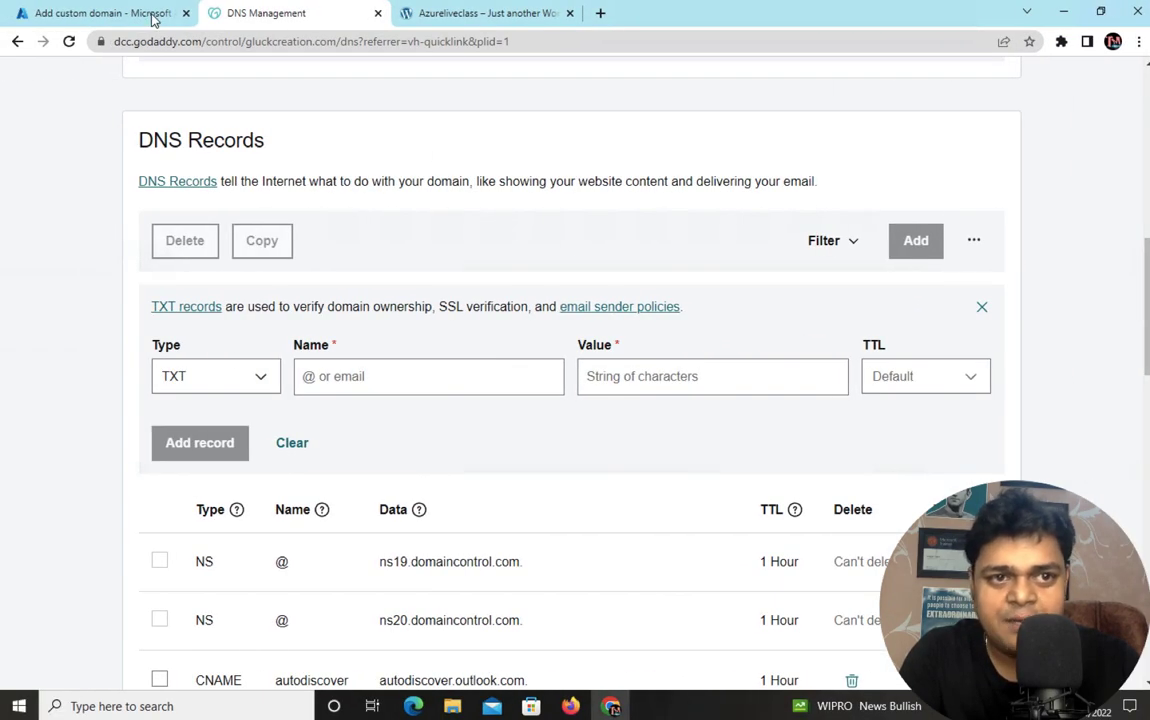
click(145, 15)
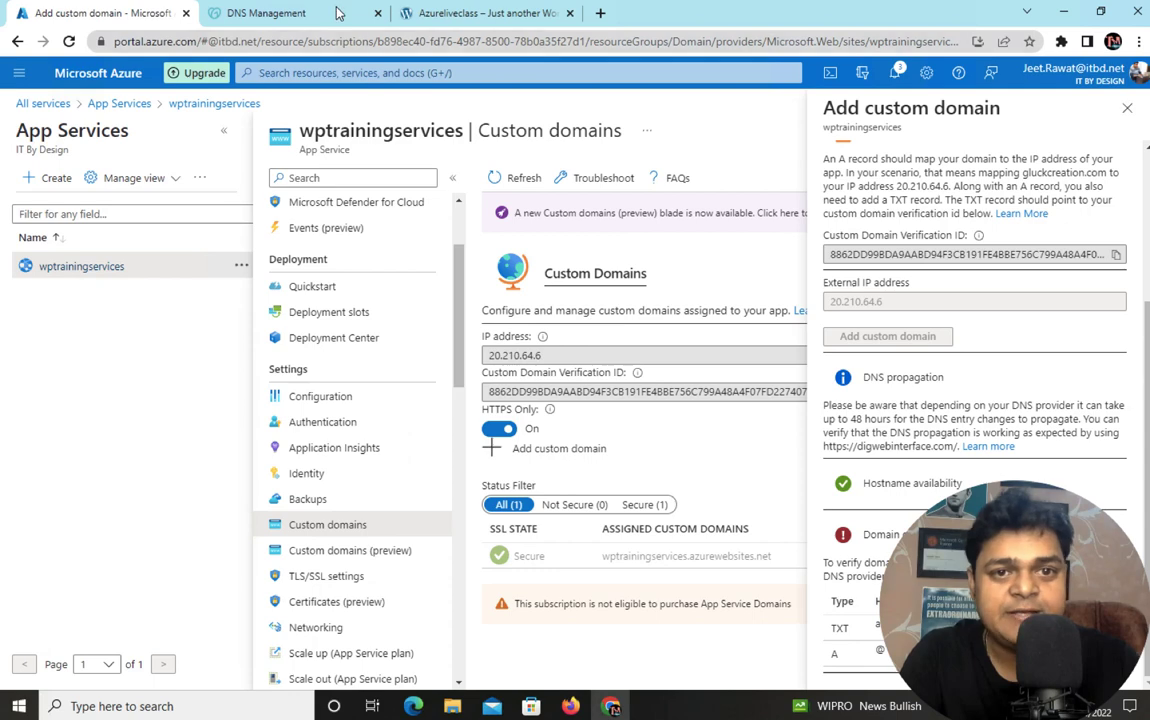
click(306, 13)
click(391, 377)
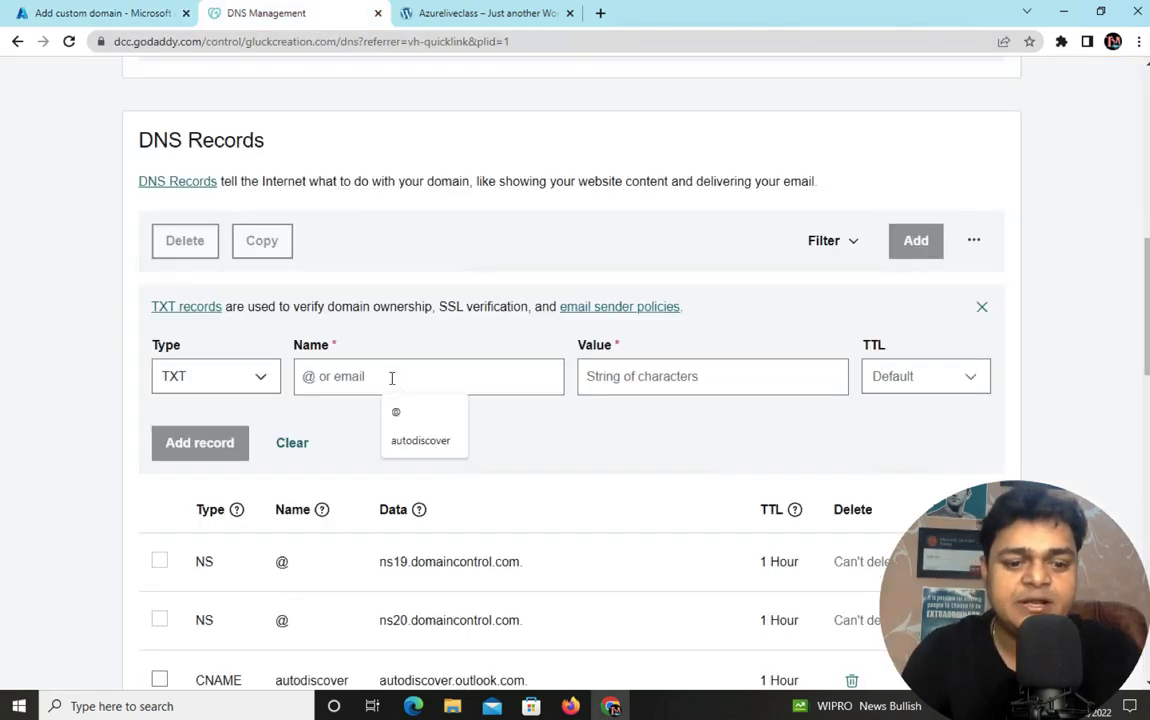
text(asuid)
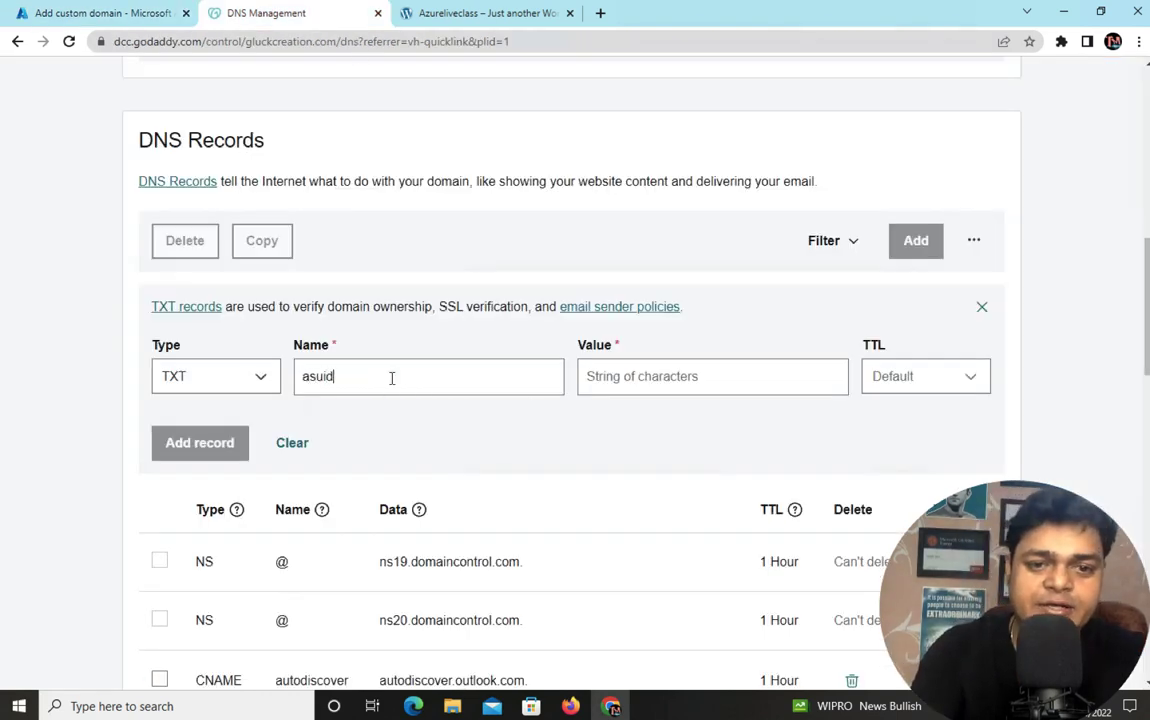
- Paste the custom domain verification ID as the TXT record's value, set a custom TTL of 3600 seconds and add the record
click(631, 378)
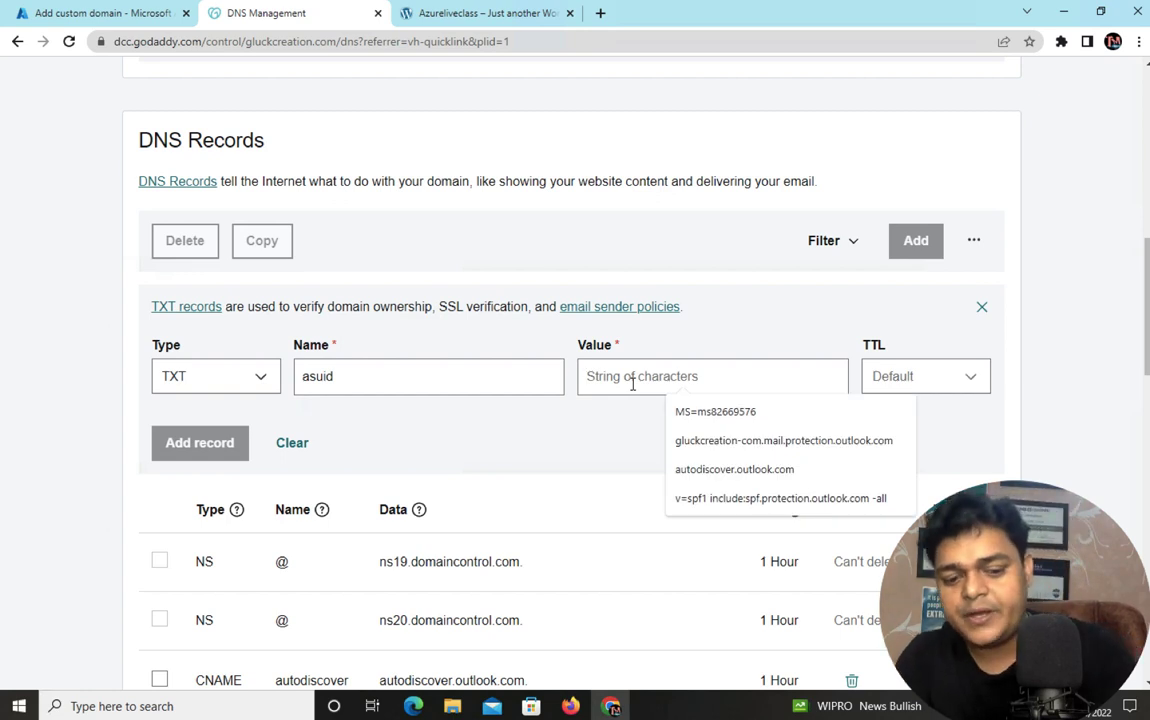
key(ctrl+v)
click(947, 386)
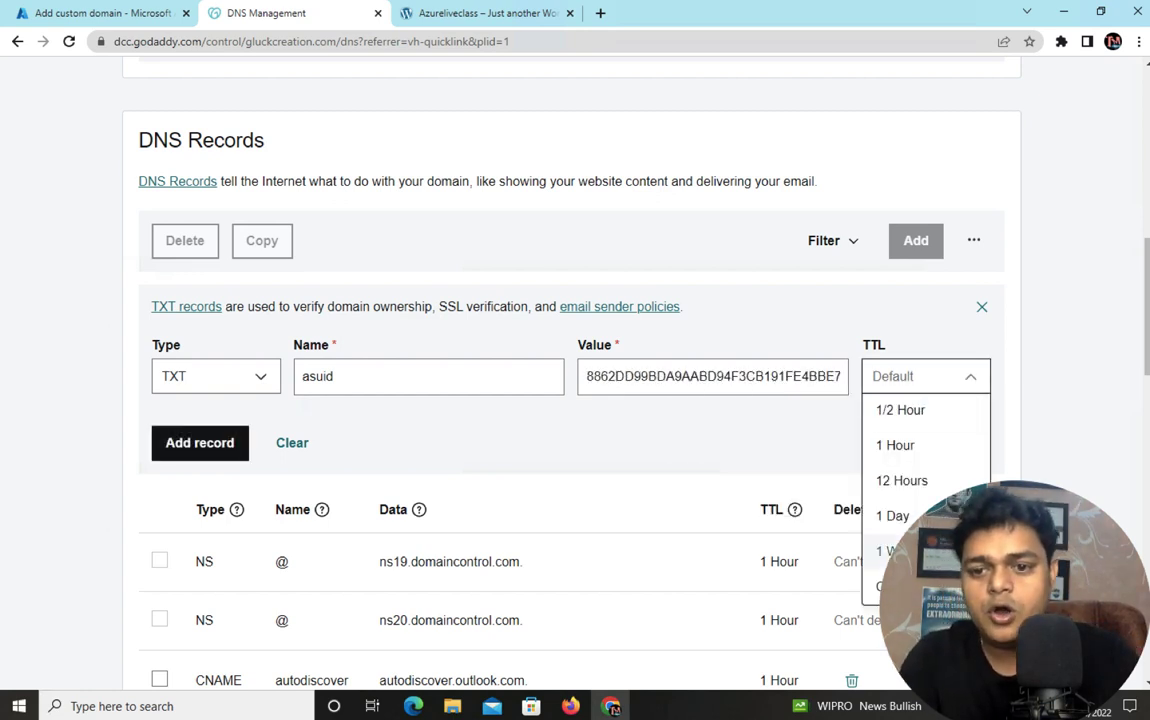
click(885, 584)
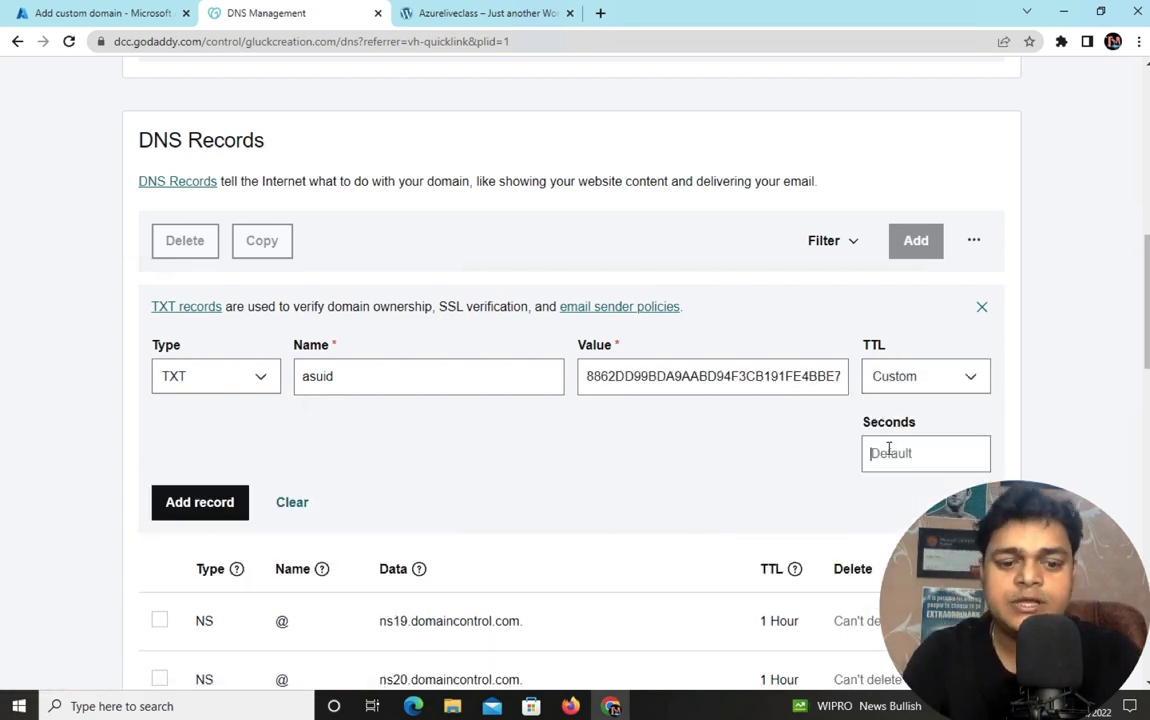
text(3600)
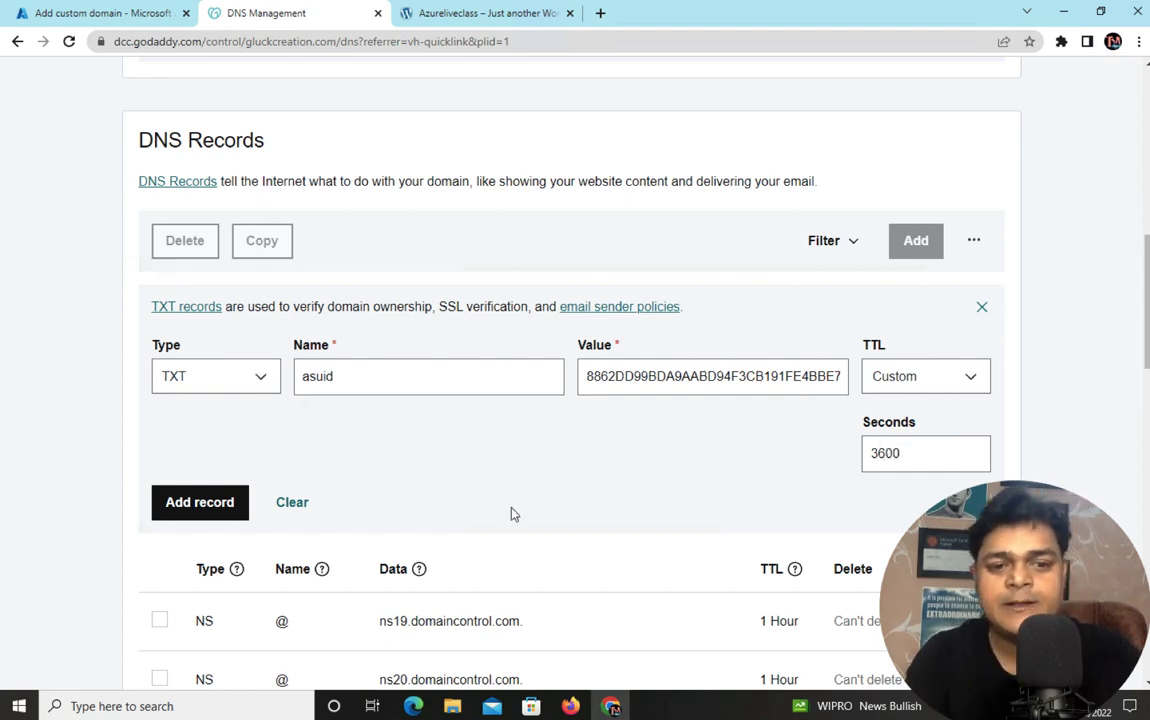
click(192, 502)
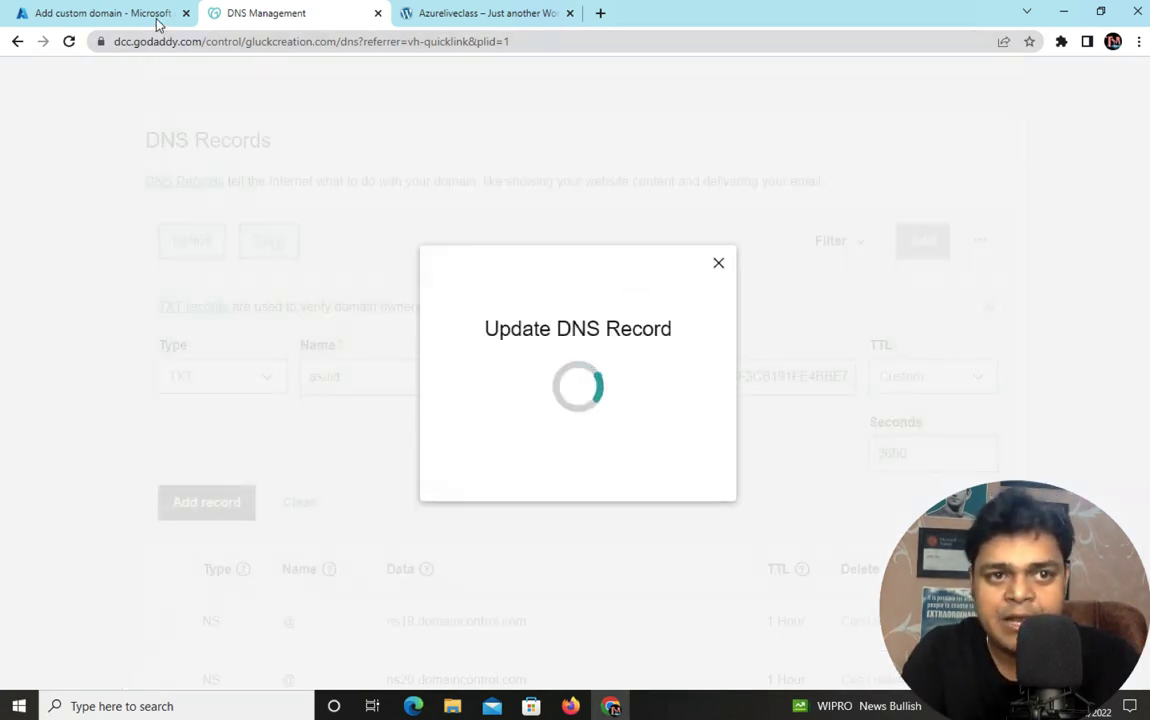
- Copy the app's IP address from the Azure portal and start a GoDaddy A record named @ with value 20.210.64.6
click(168, 14)
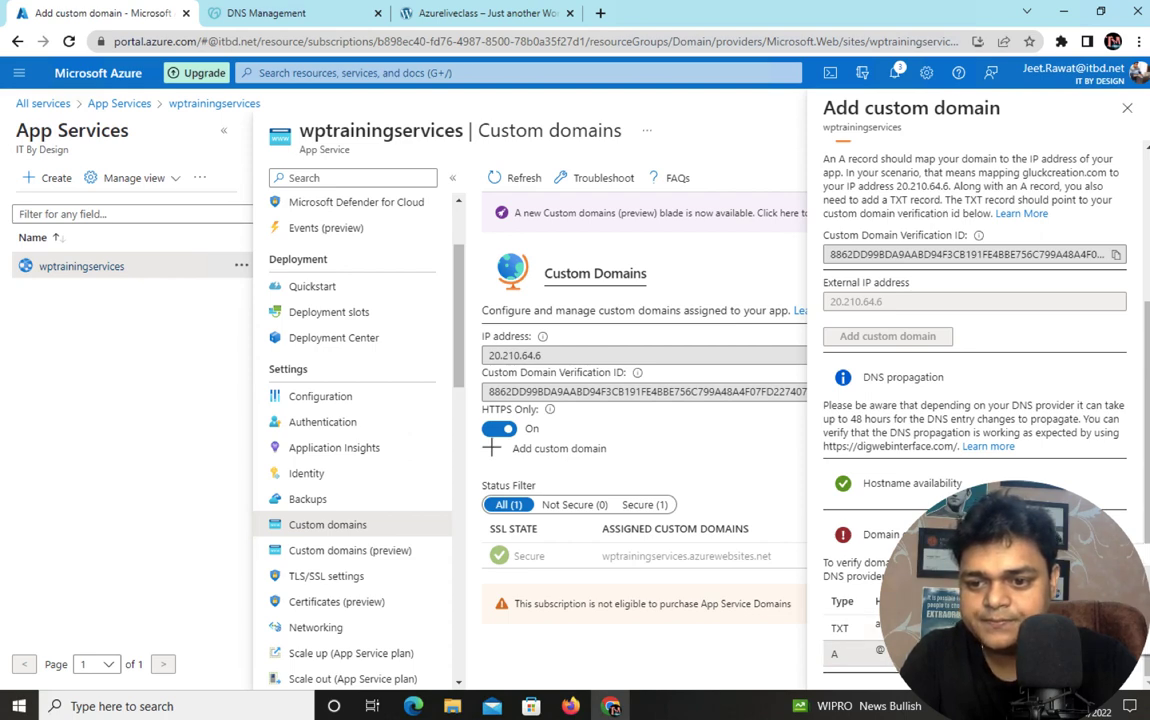
click(303, 15)
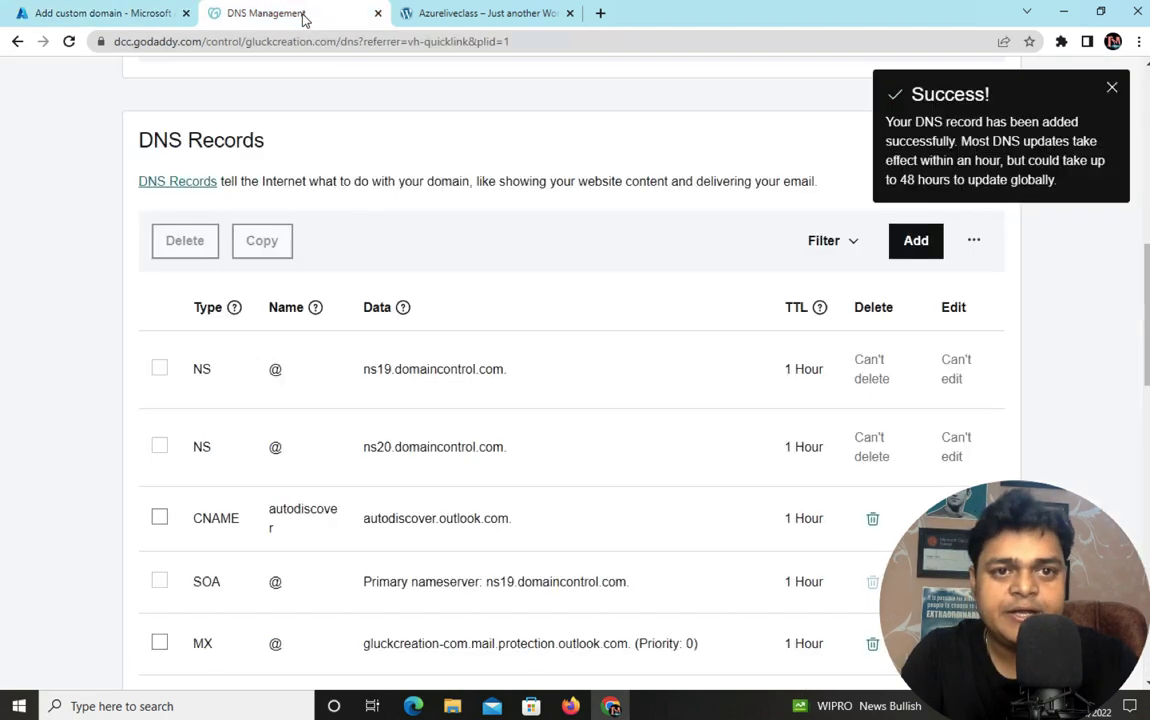
click(913, 240)
click(232, 377)
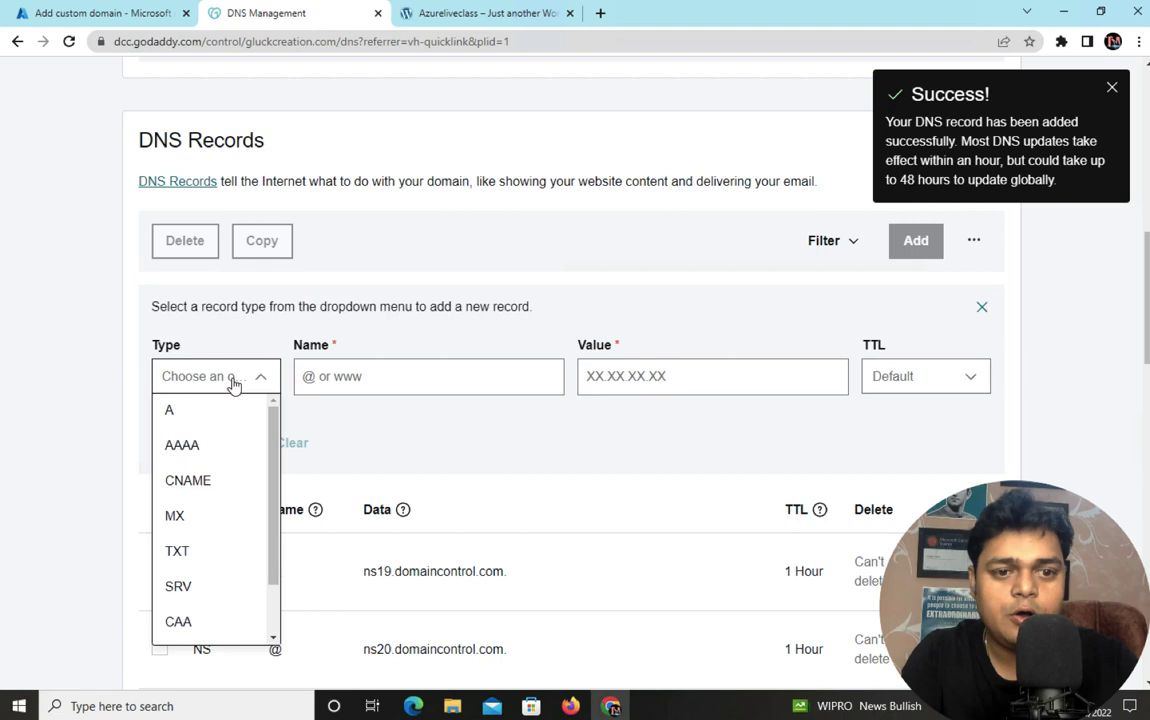
click(169, 411)
click(383, 396)
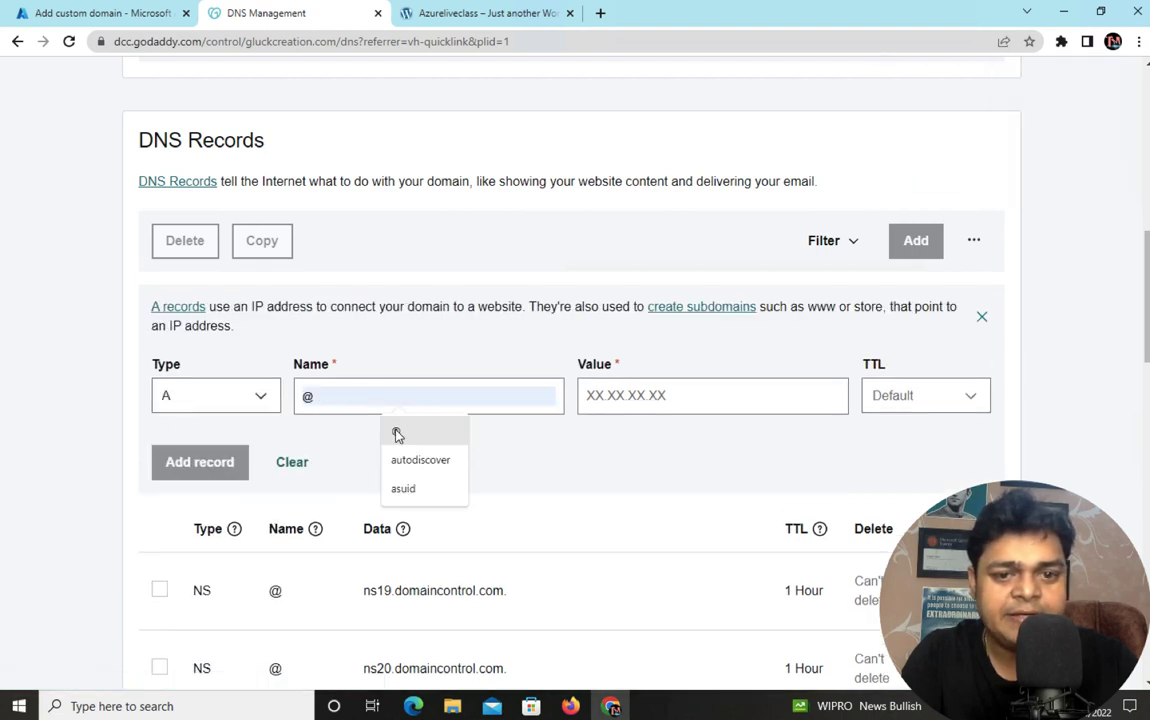
click(396, 433)
click(637, 394)
right_click(643, 396)
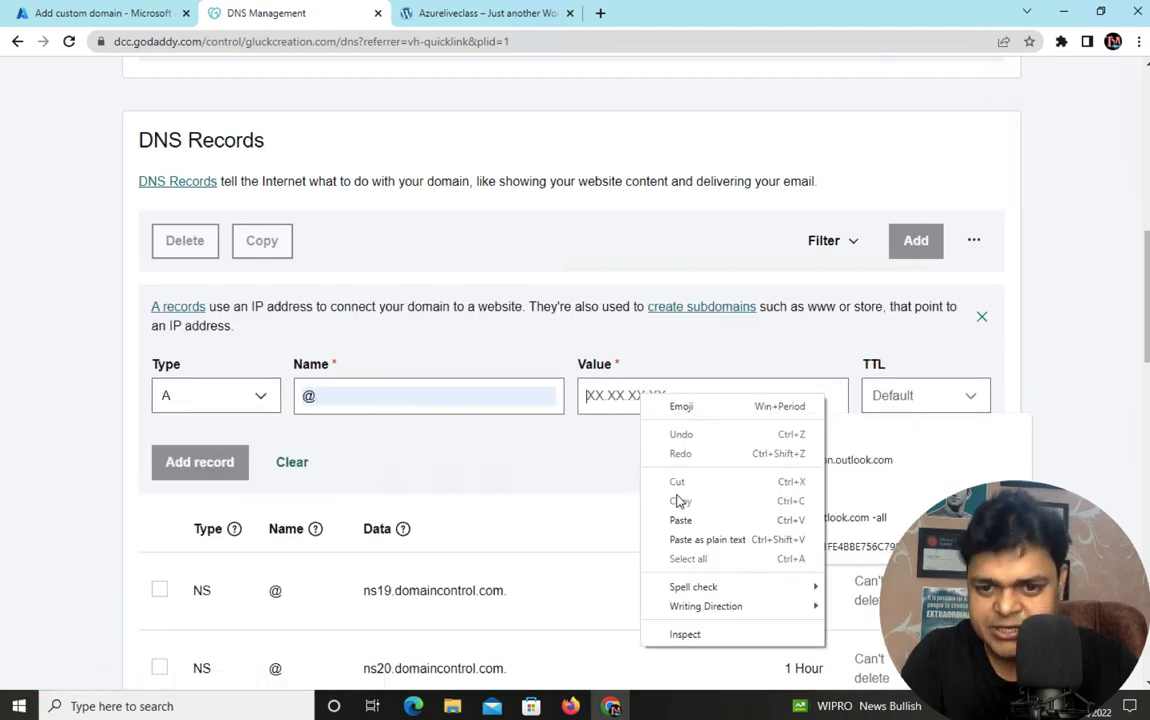
click(680, 520)
- Give the A record a custom TTL of 3600 seconds and add it to the domain's DNS records
click(886, 395)
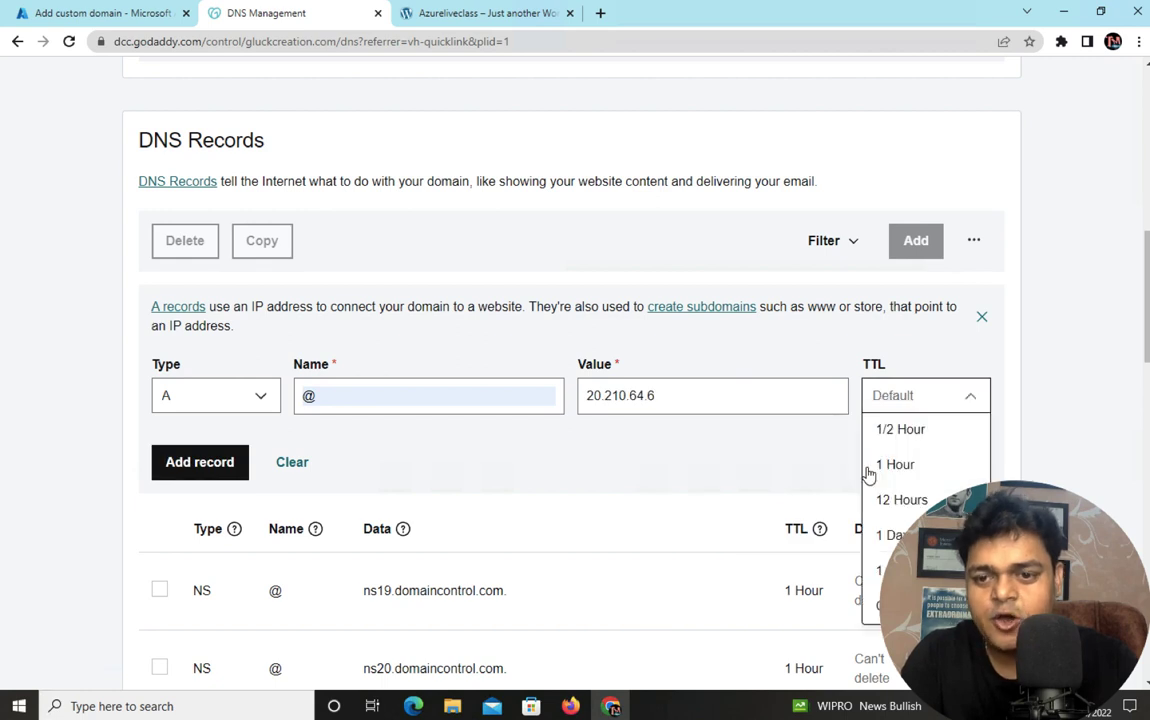
click(890, 605)
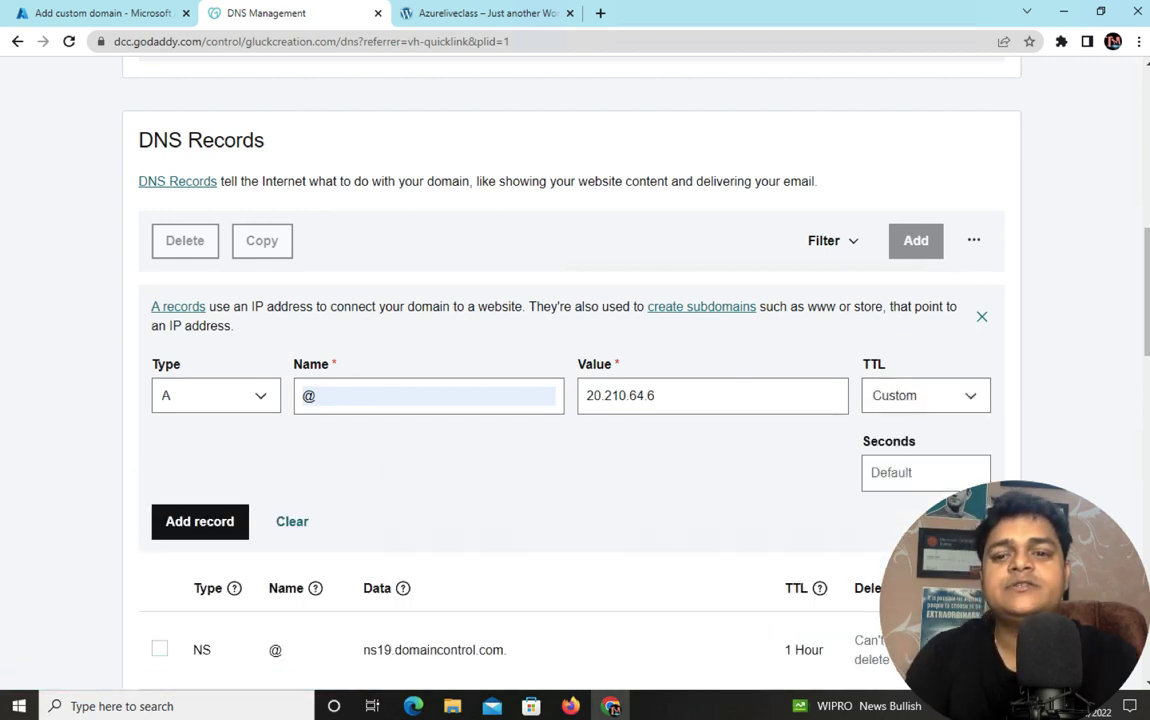
click(921, 470)
text(3)
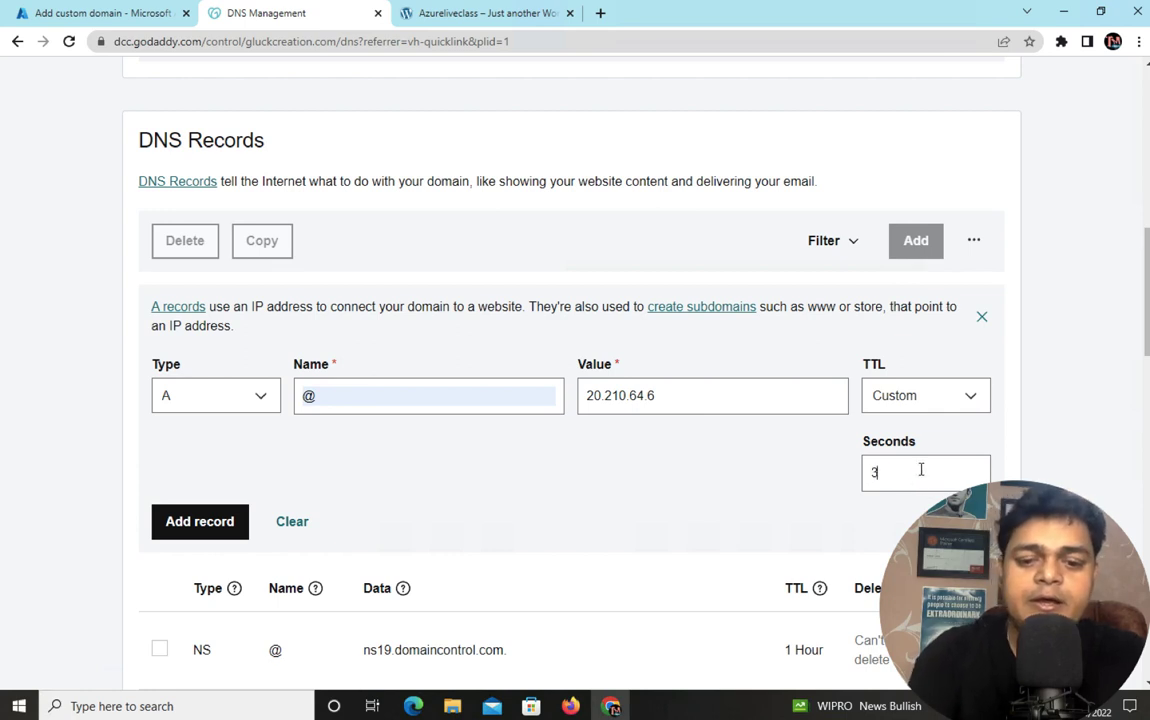
text(600)
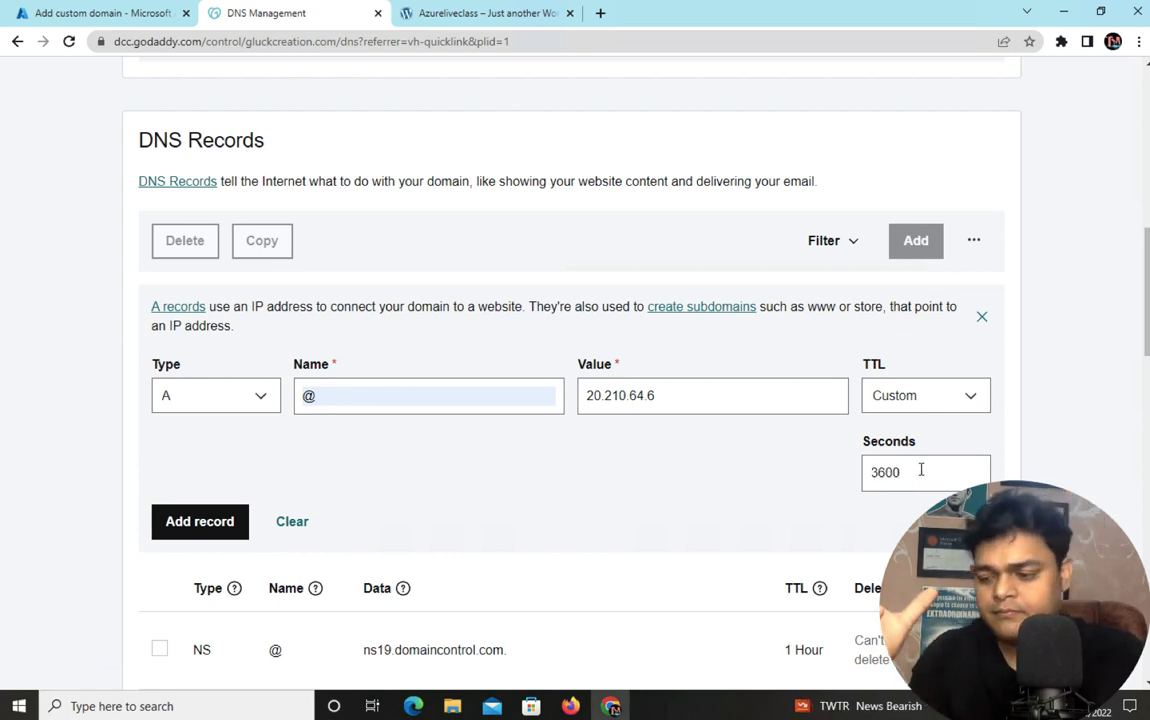
click(192, 538)
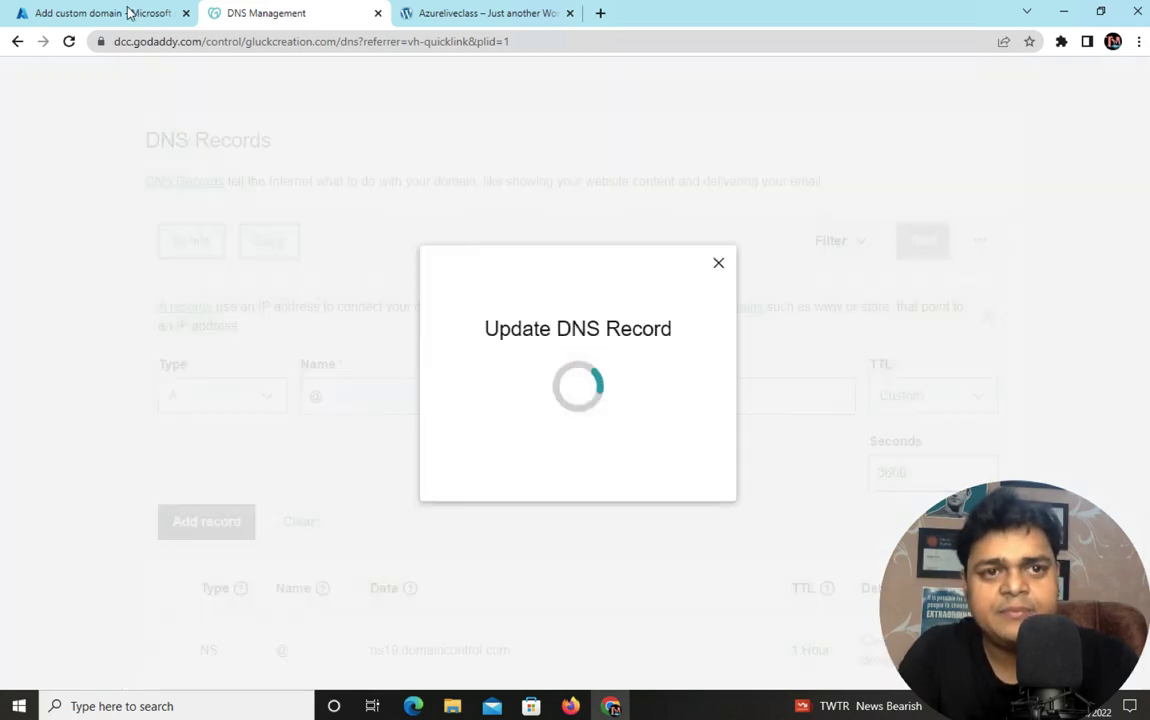
click(128, 12)
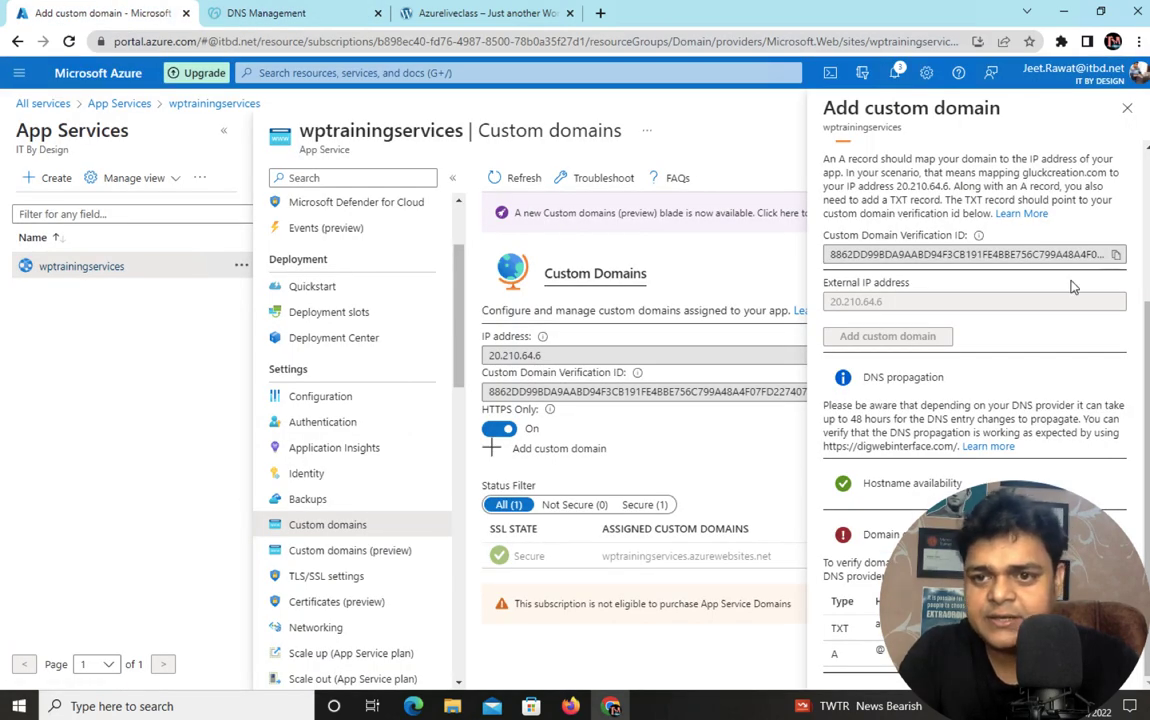
scroll(975, 452, up, 3)
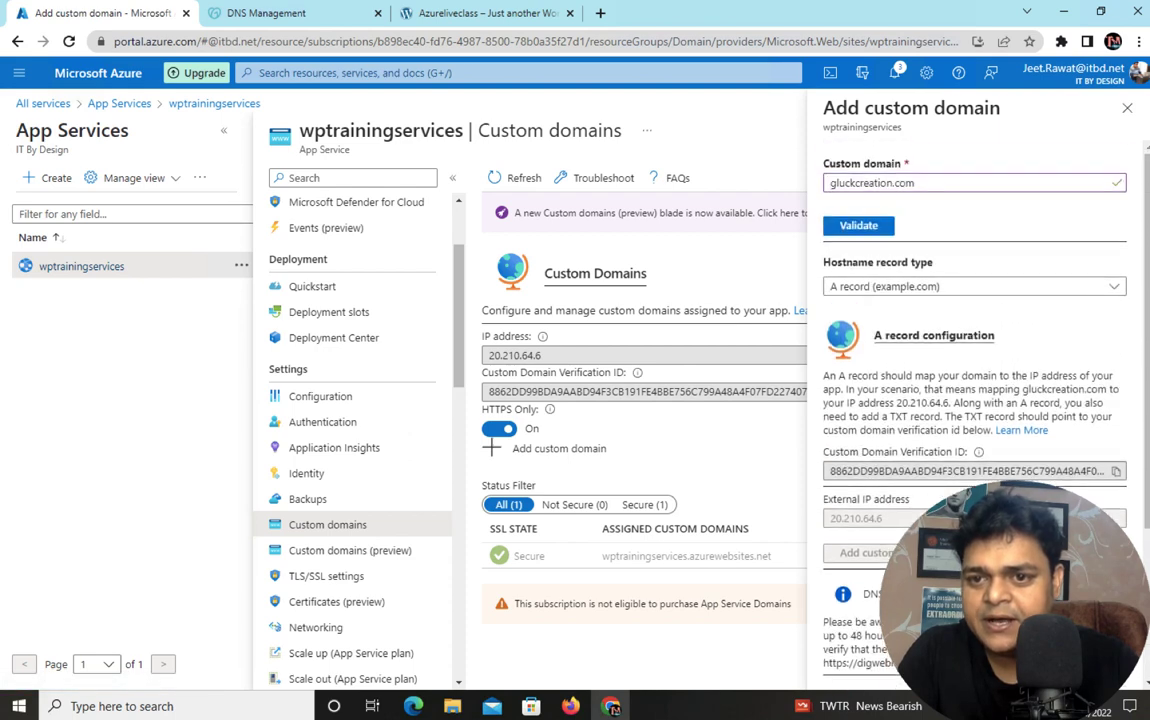
click(895, 287)
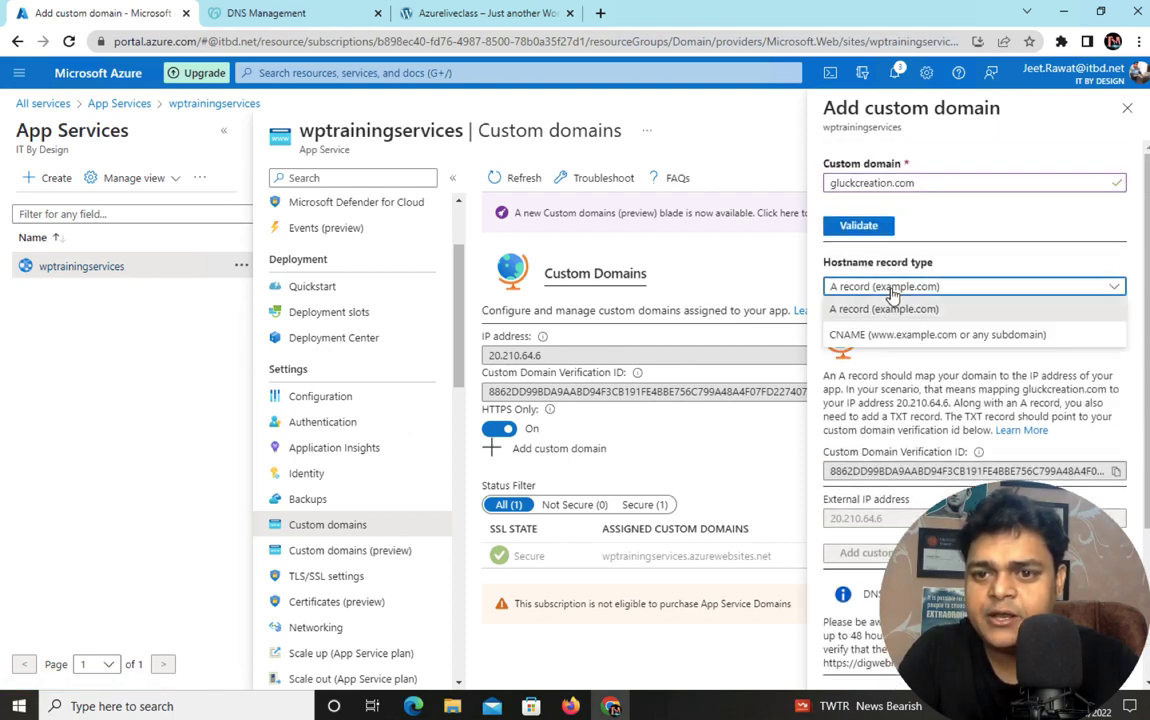
click(882, 335)
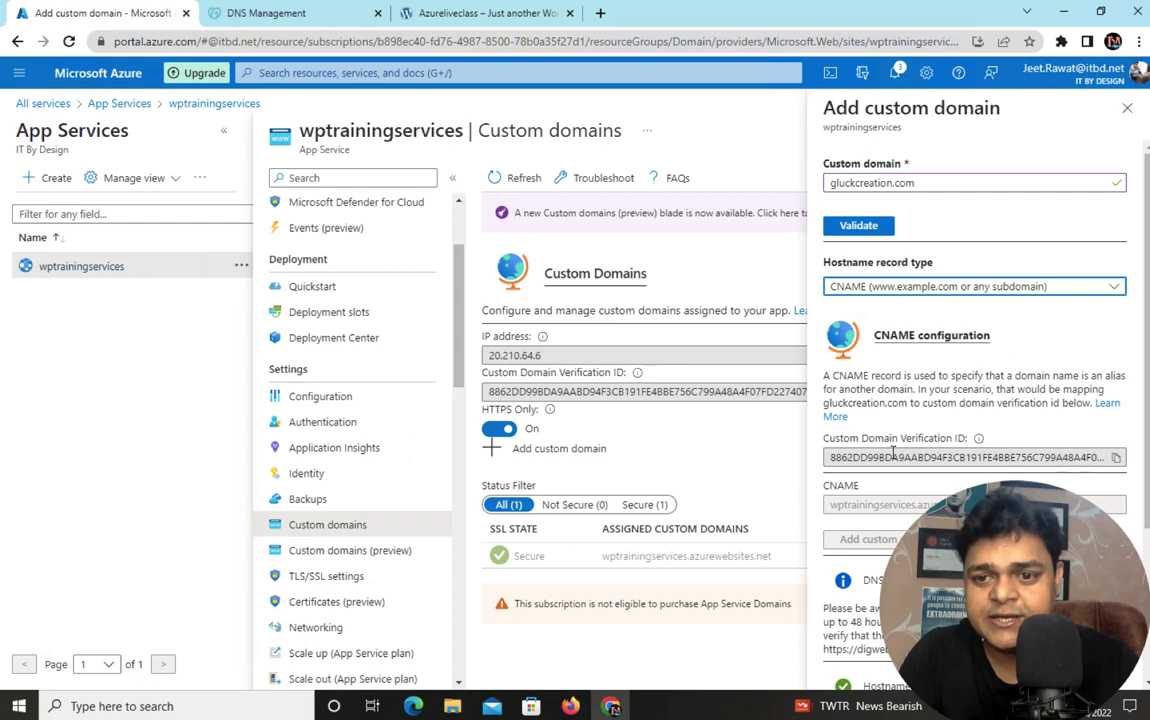
scroll(897, 461, down, 1)
scroll(897, 461, down, 1)
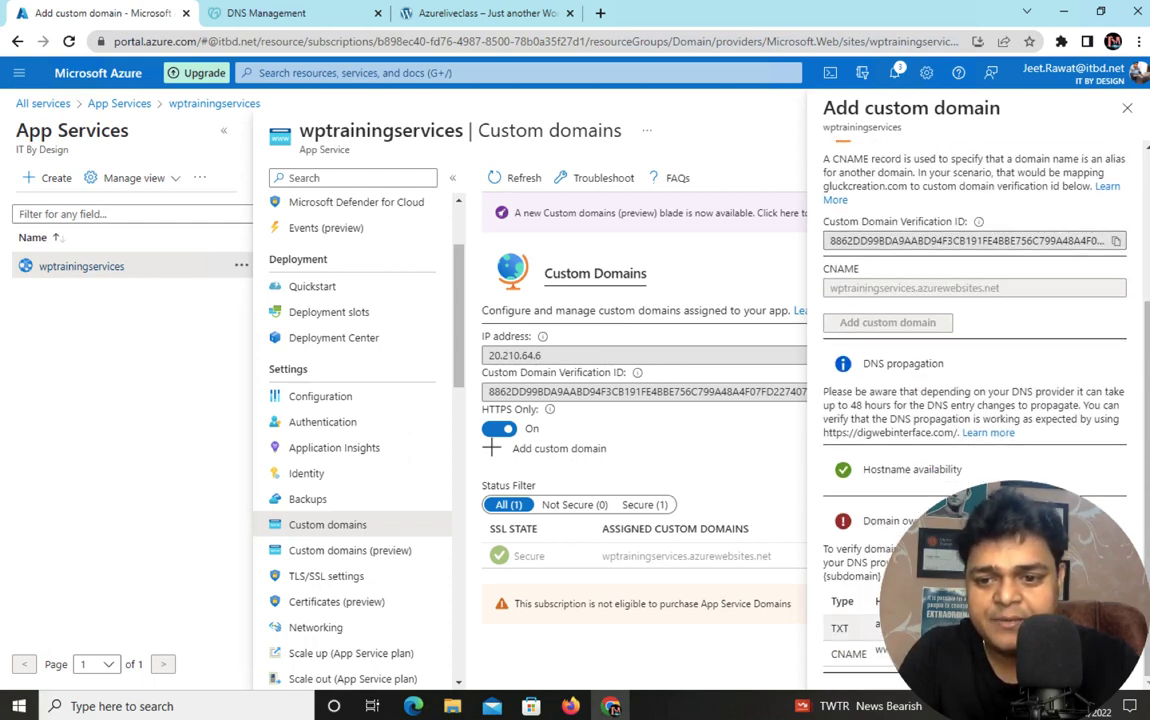
right_click(726, 520)
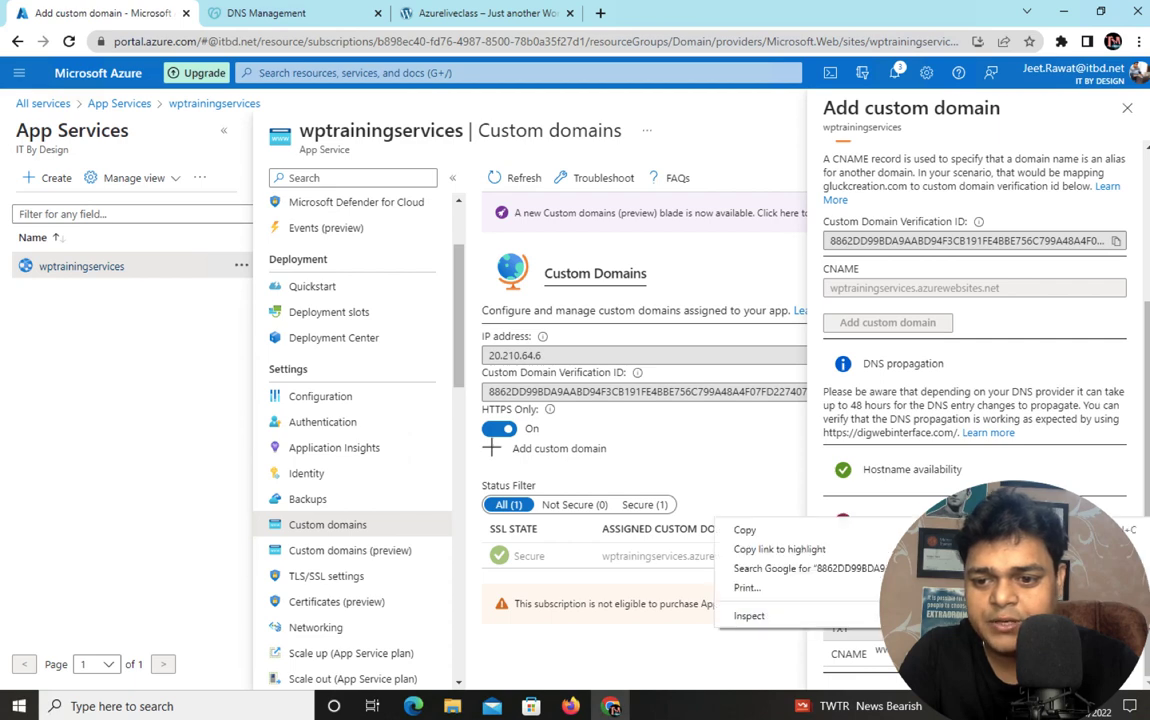
click(758, 531)
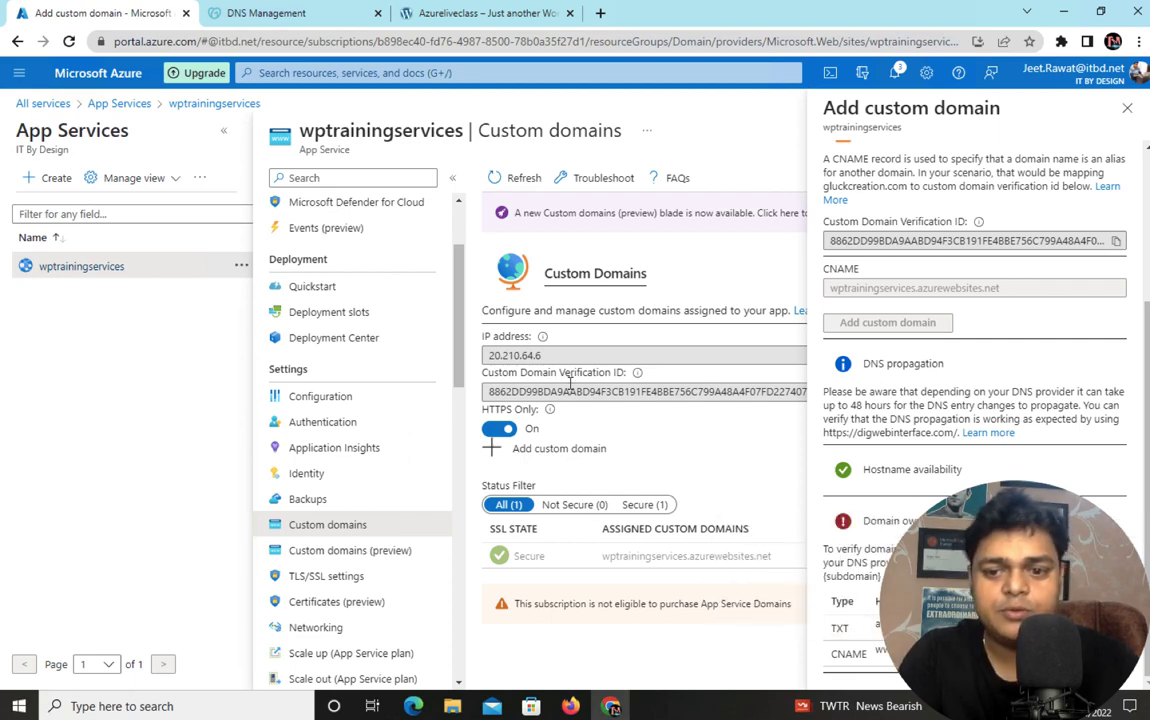
click(260, 18)
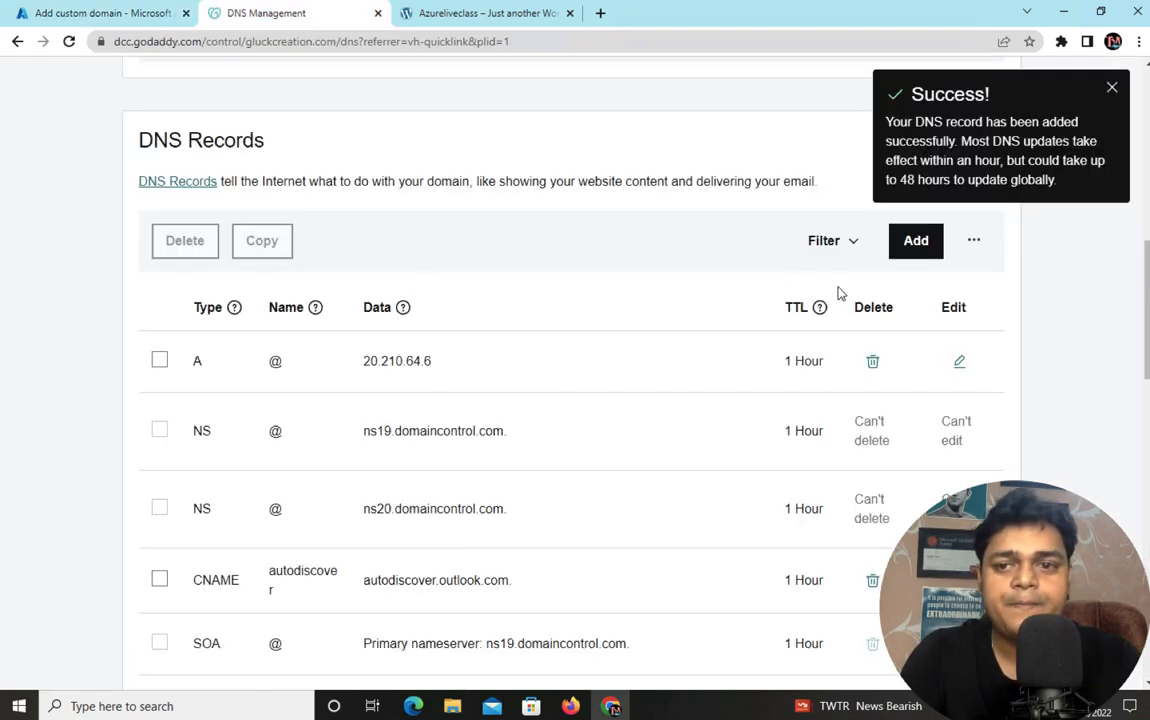
click(915, 240)
click(213, 378)
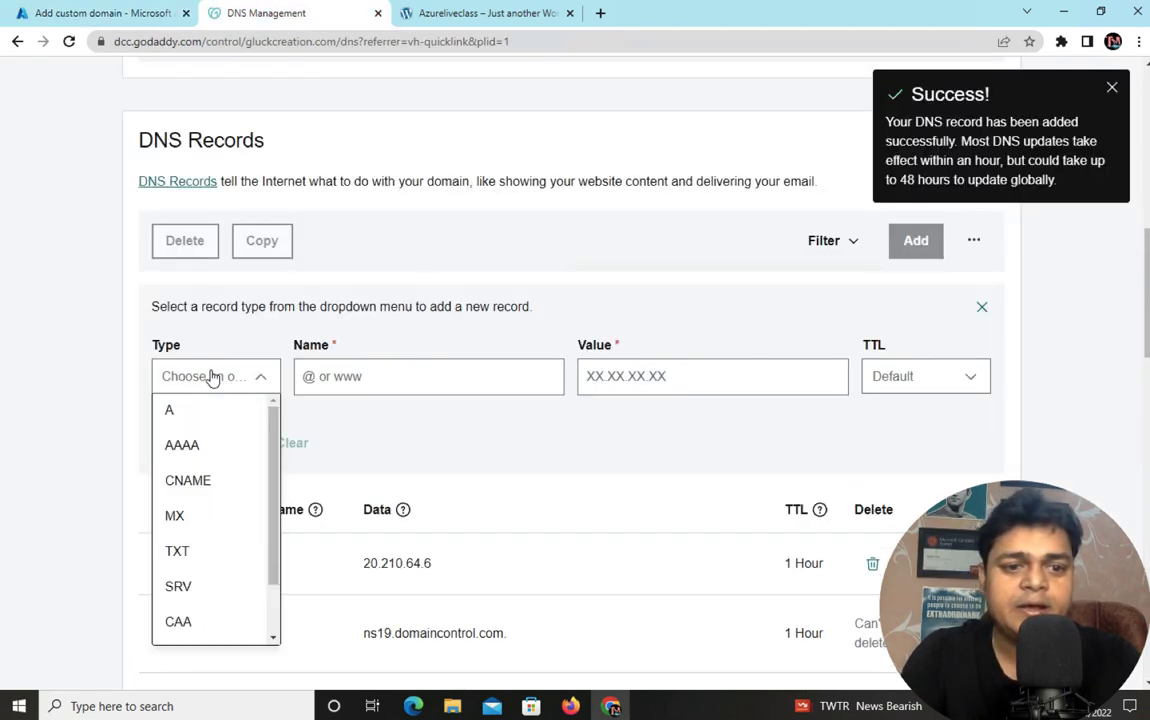
click(182, 549)
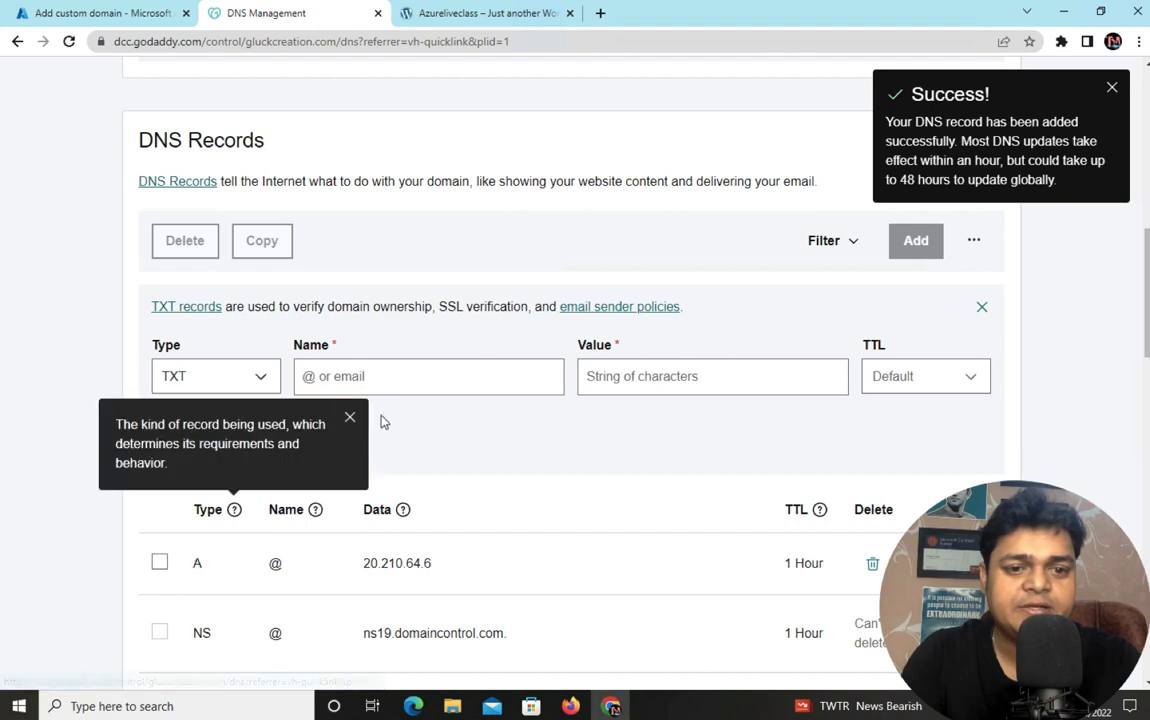
click(380, 376)
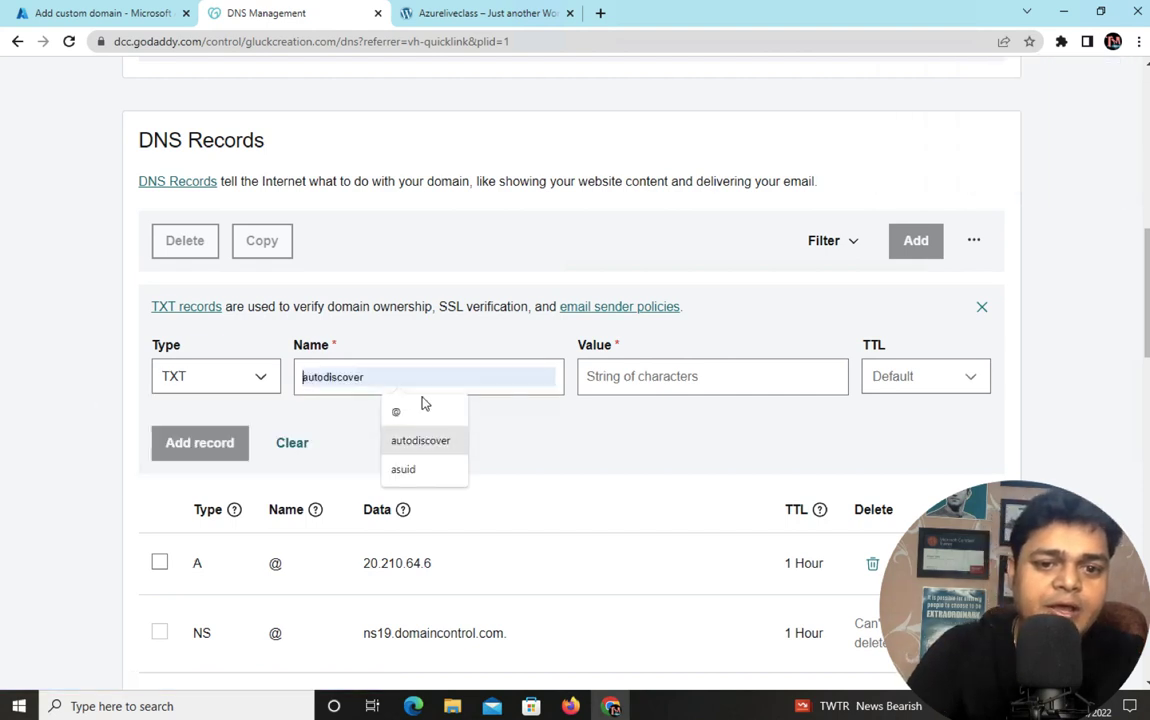
click(421, 467)
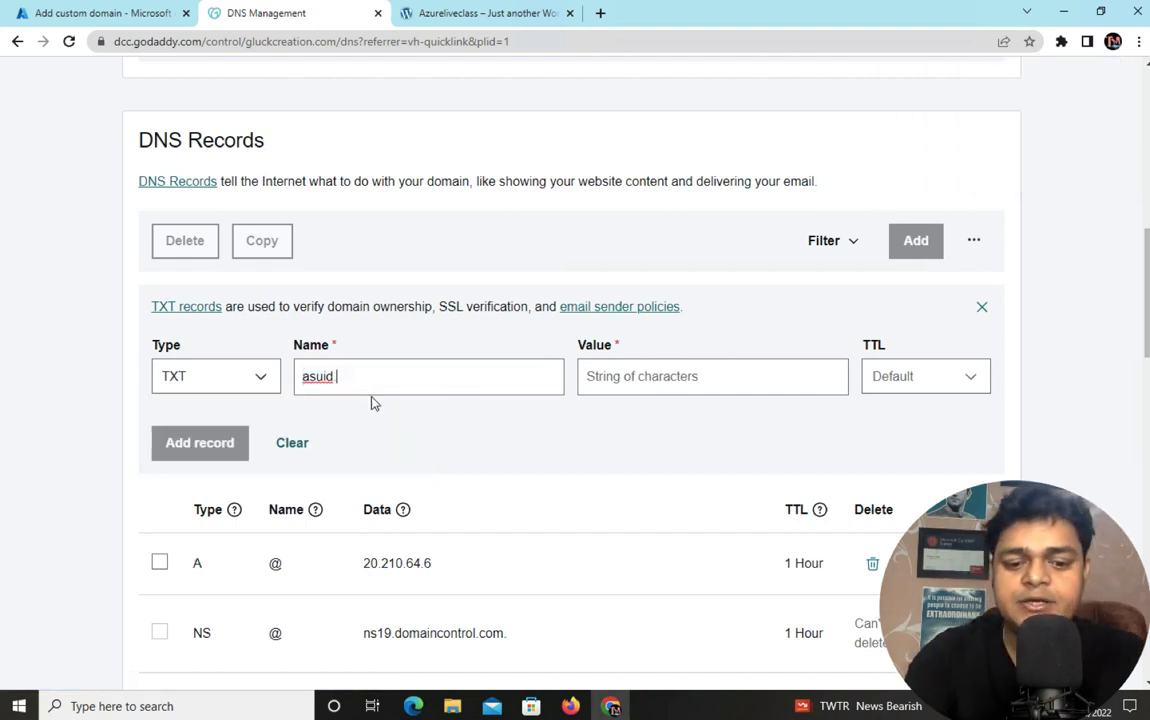
text(www)
- Paste the custom domain verification ID as the asuid.www record's value, set a custom TTL of 3600 seconds and add the record
click(650, 375)
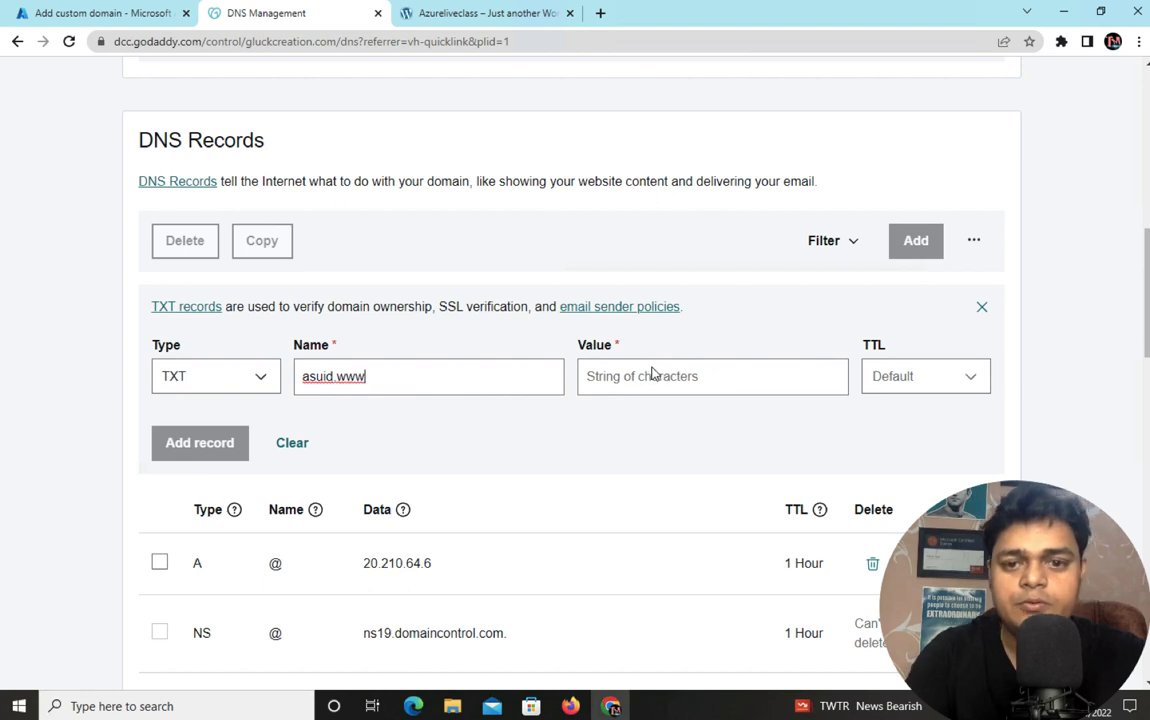
right_click(650, 377)
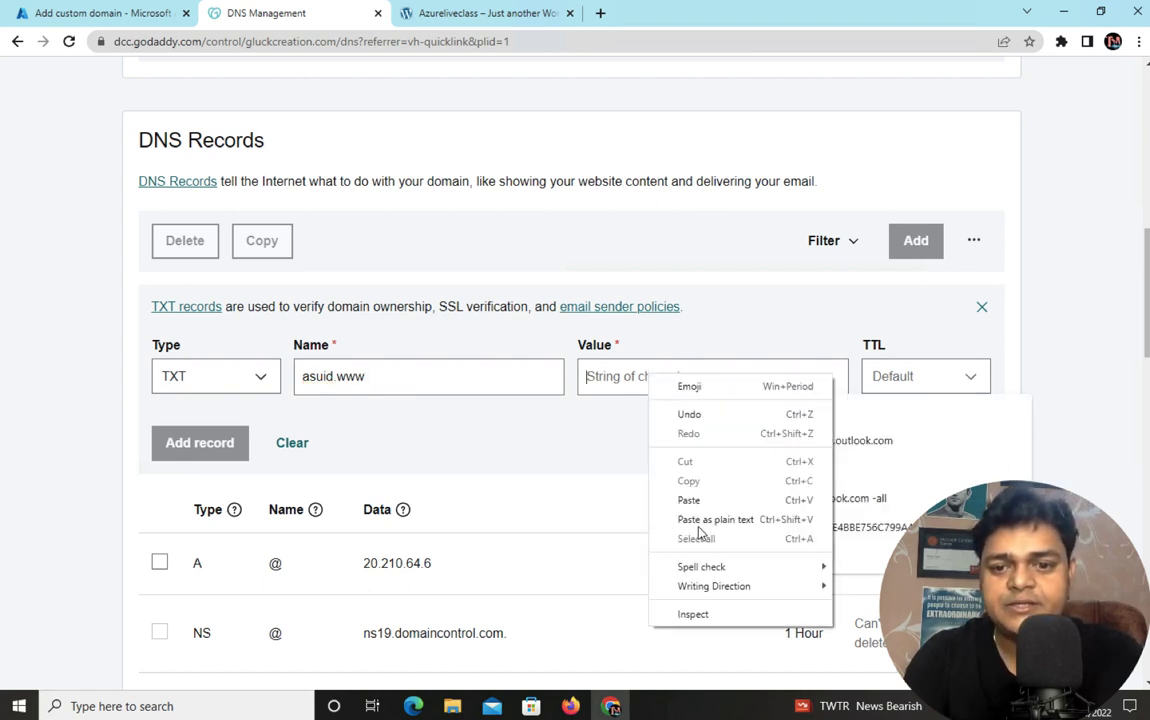
click(668, 498)
click(898, 388)
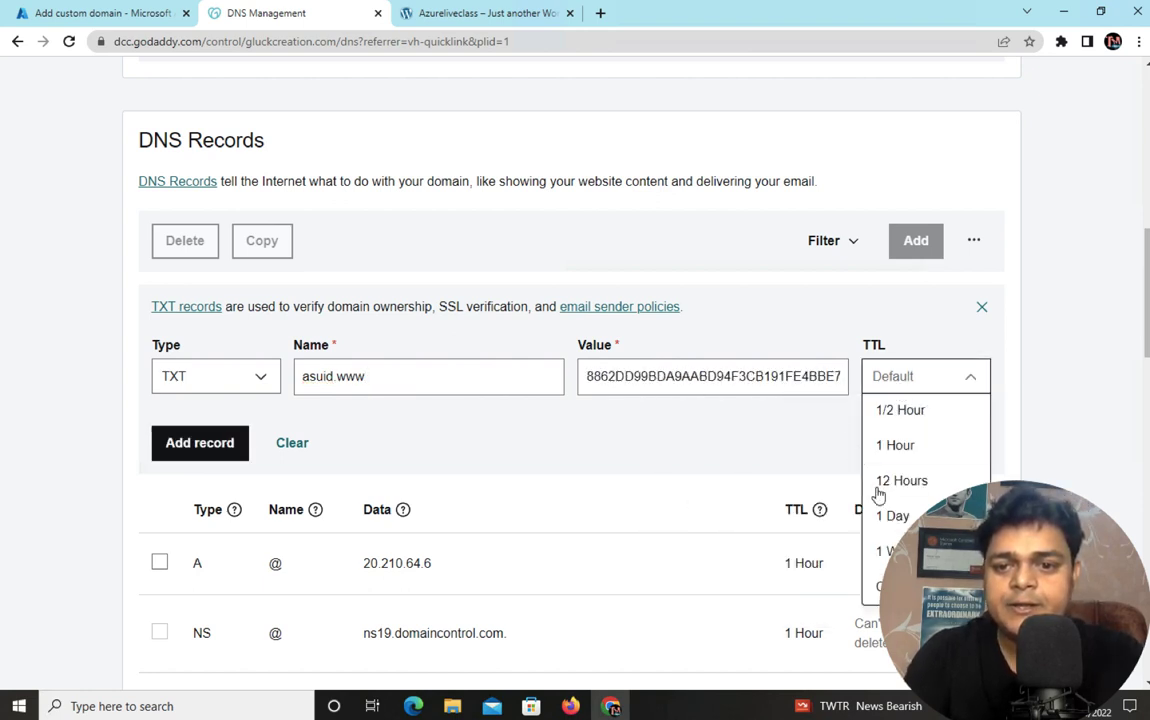
click(885, 585)
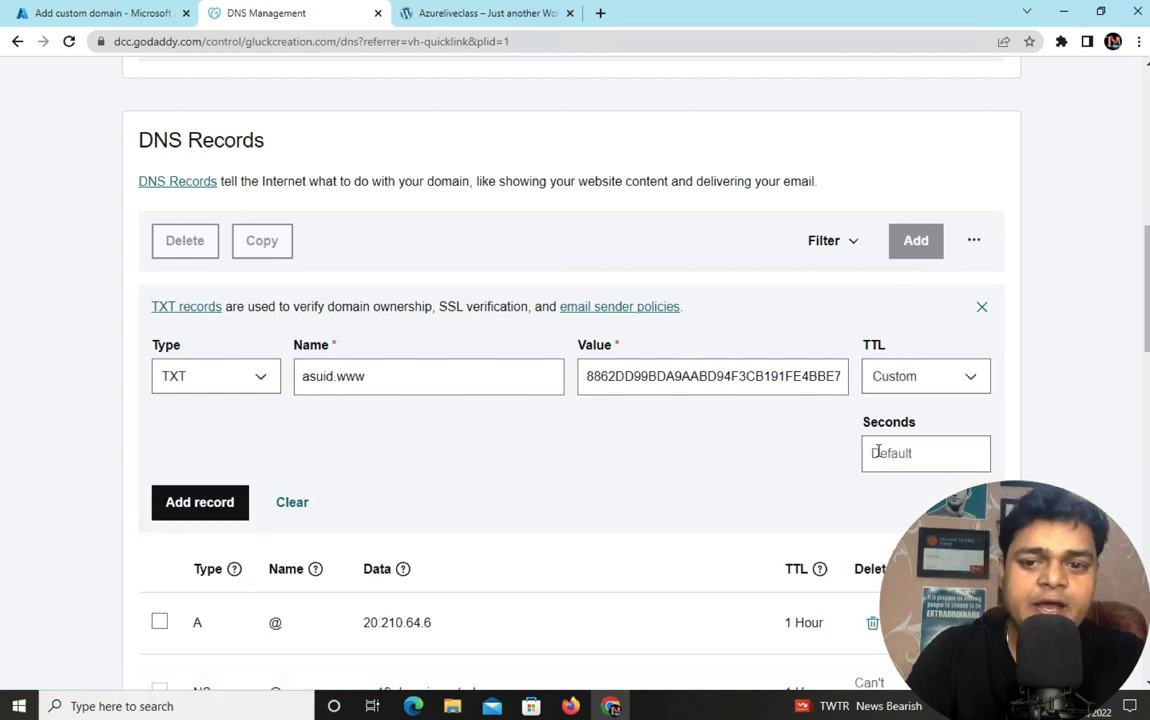
text(3600)
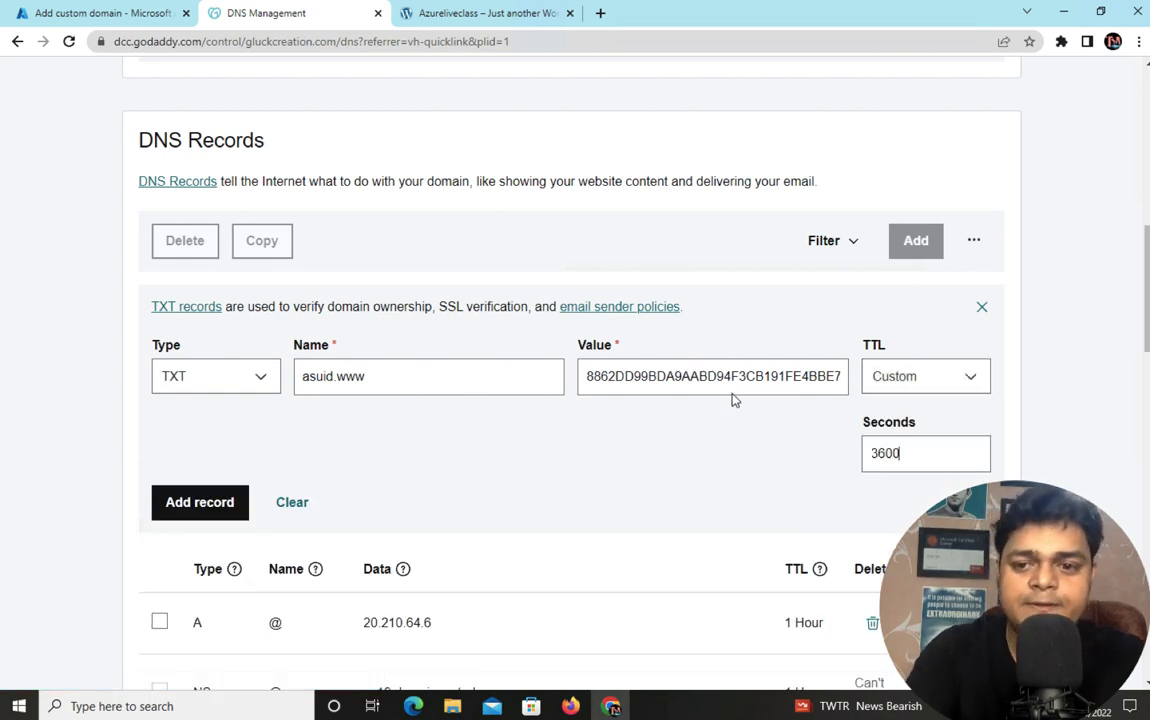
click(190, 503)
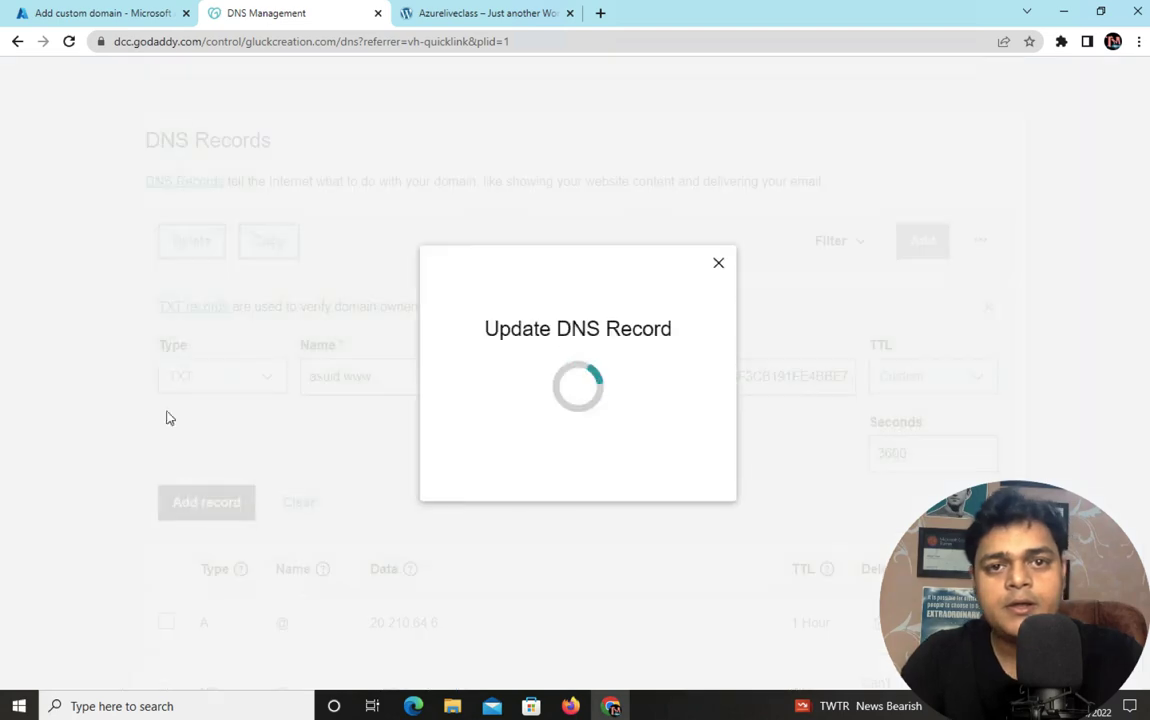
- Copy the CNAME target from the Azure portal and start a GoDaddy CNAME record named www with value wptrainingservices.azurewebsites.net
click(136, 22)
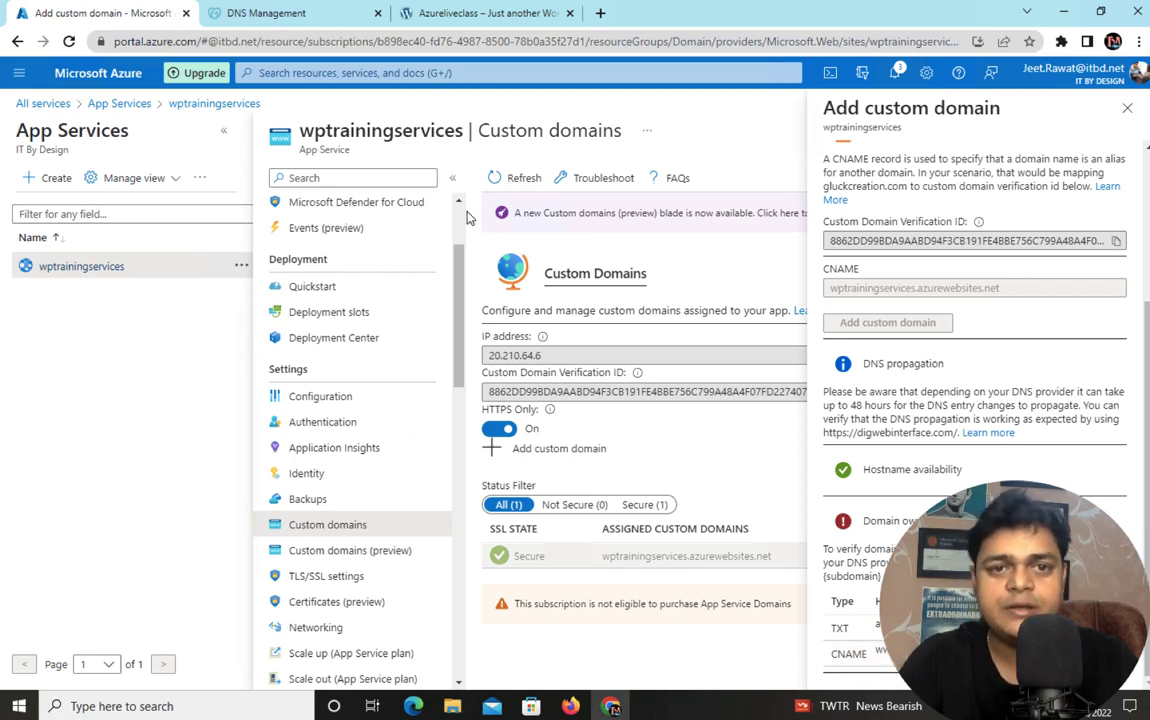
click(315, 13)
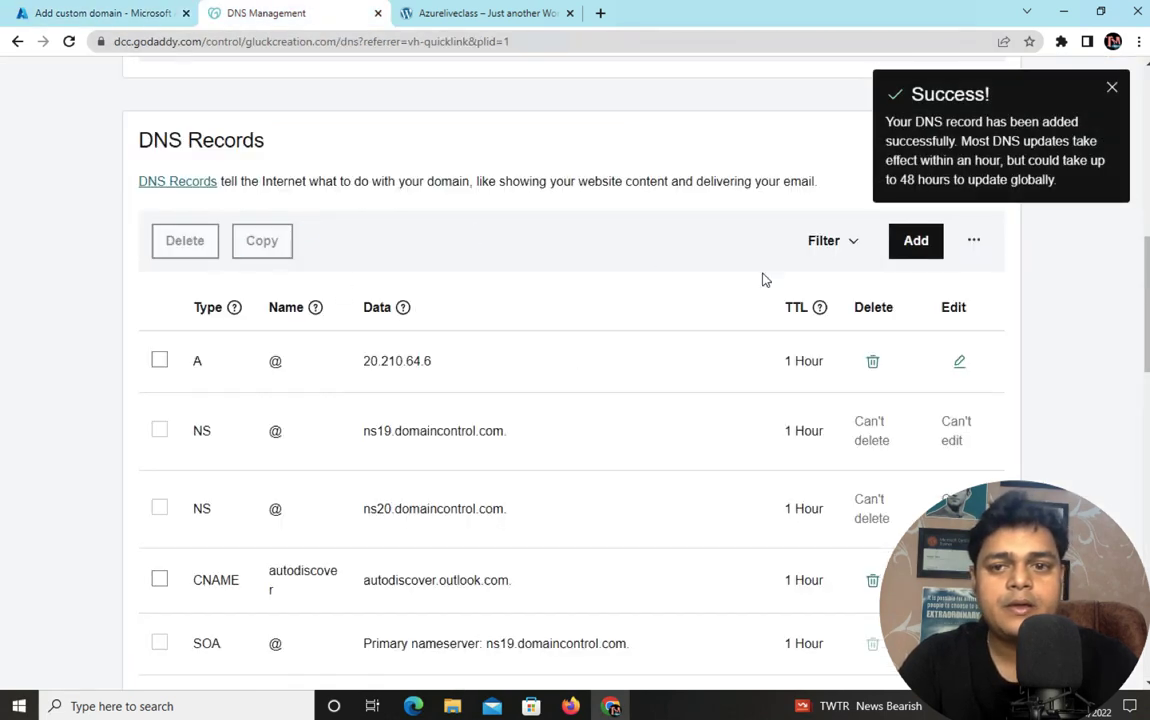
click(905, 240)
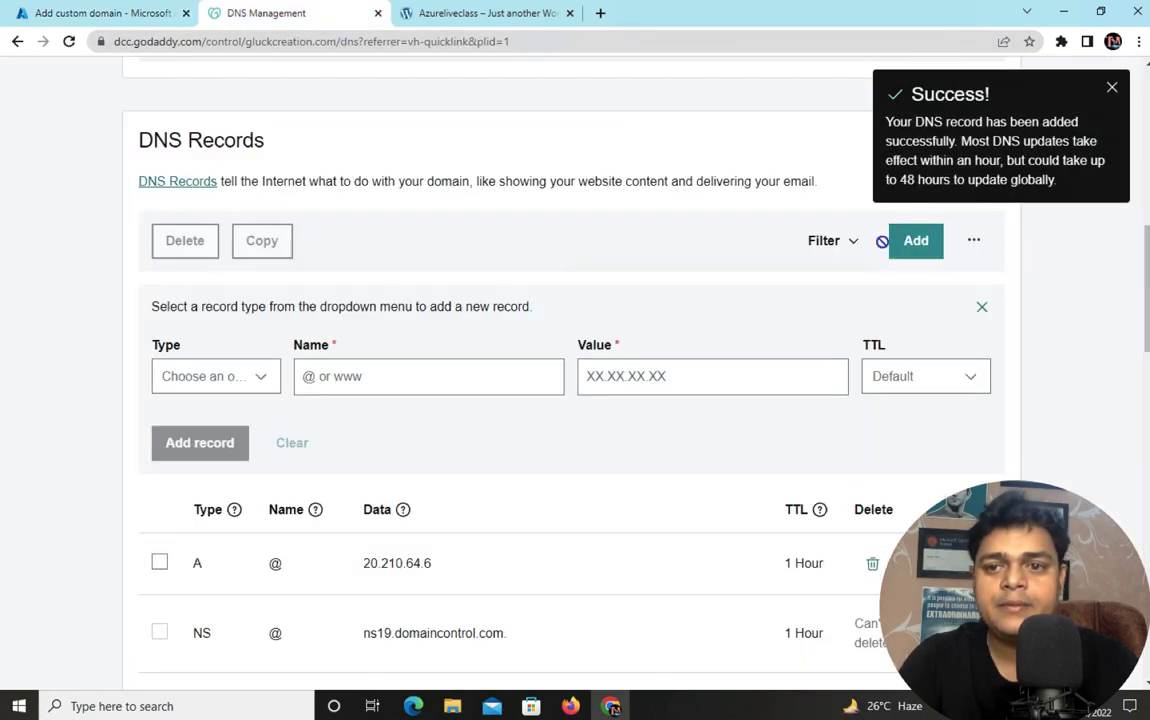
click(256, 374)
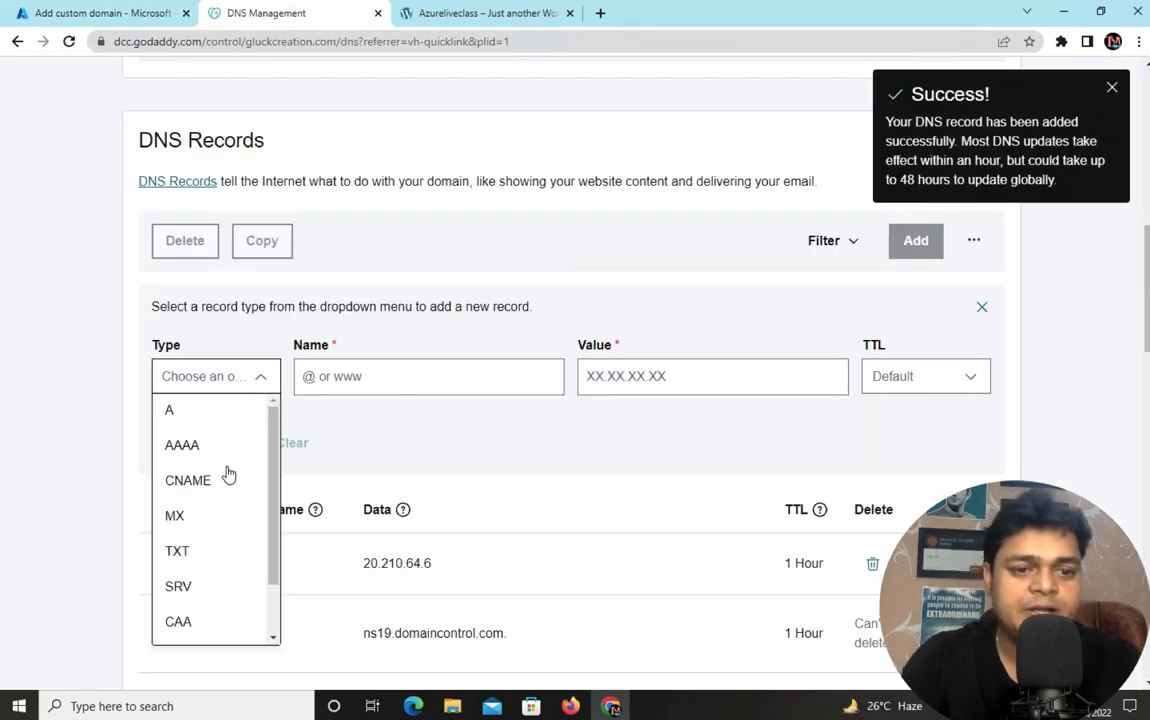
click(383, 376)
text(www)
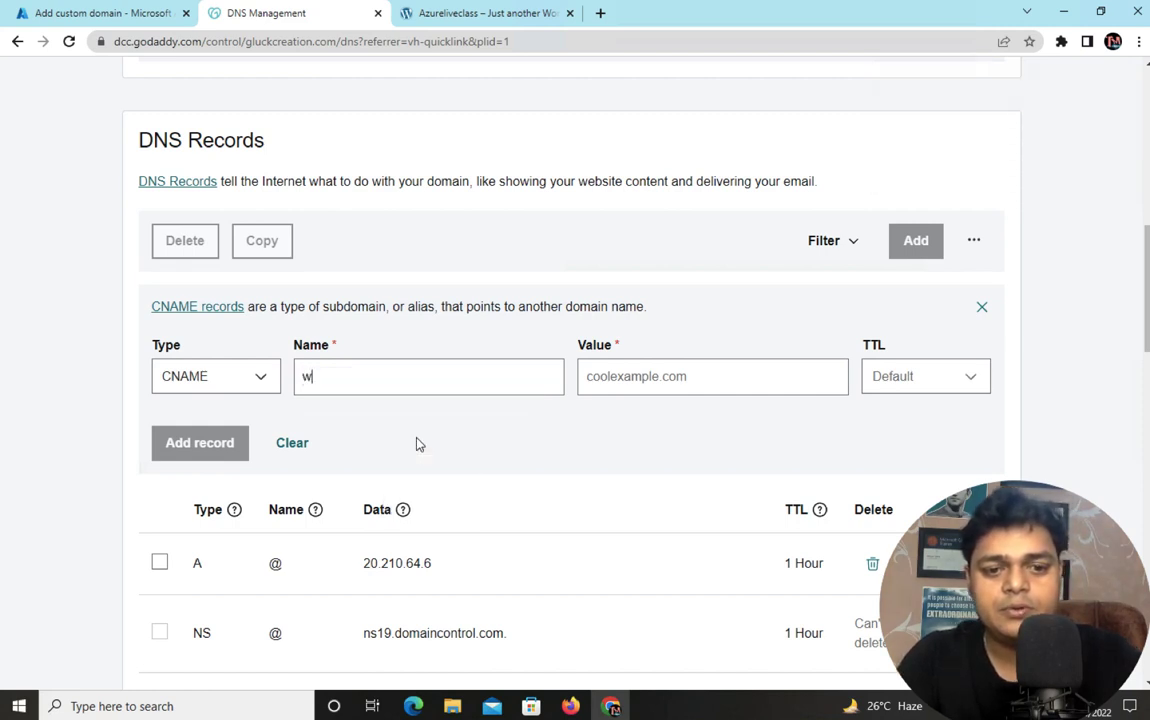
click(614, 376)
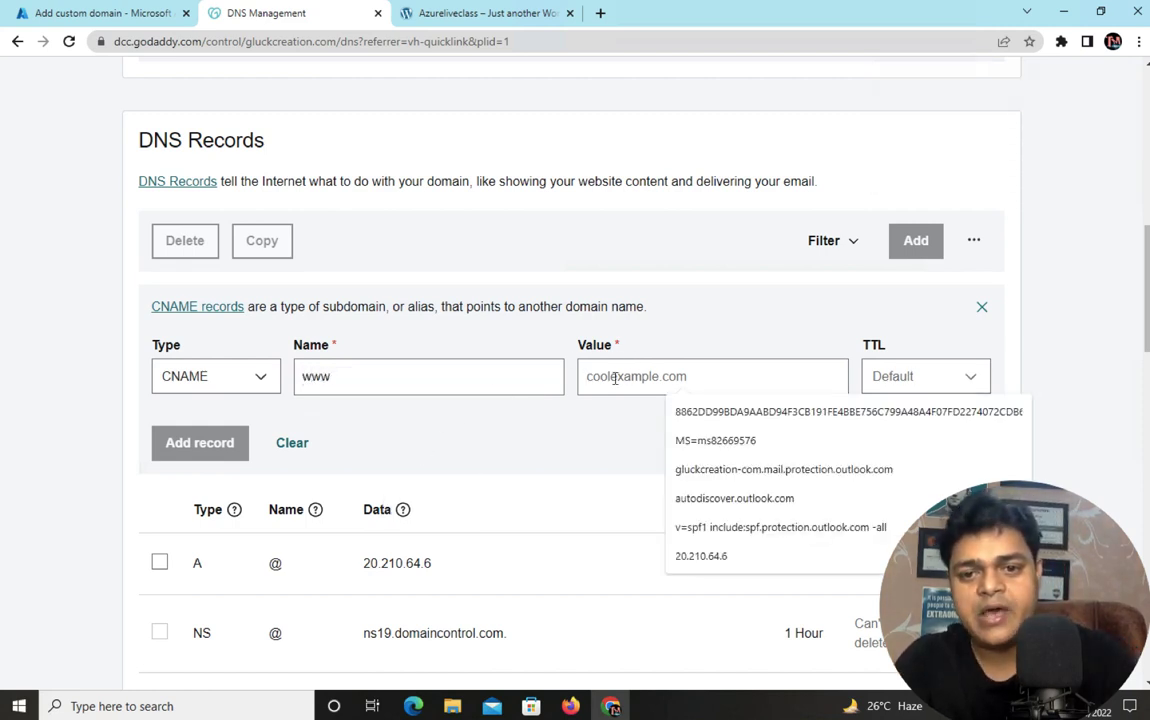
right_click(614, 376)
click(657, 503)
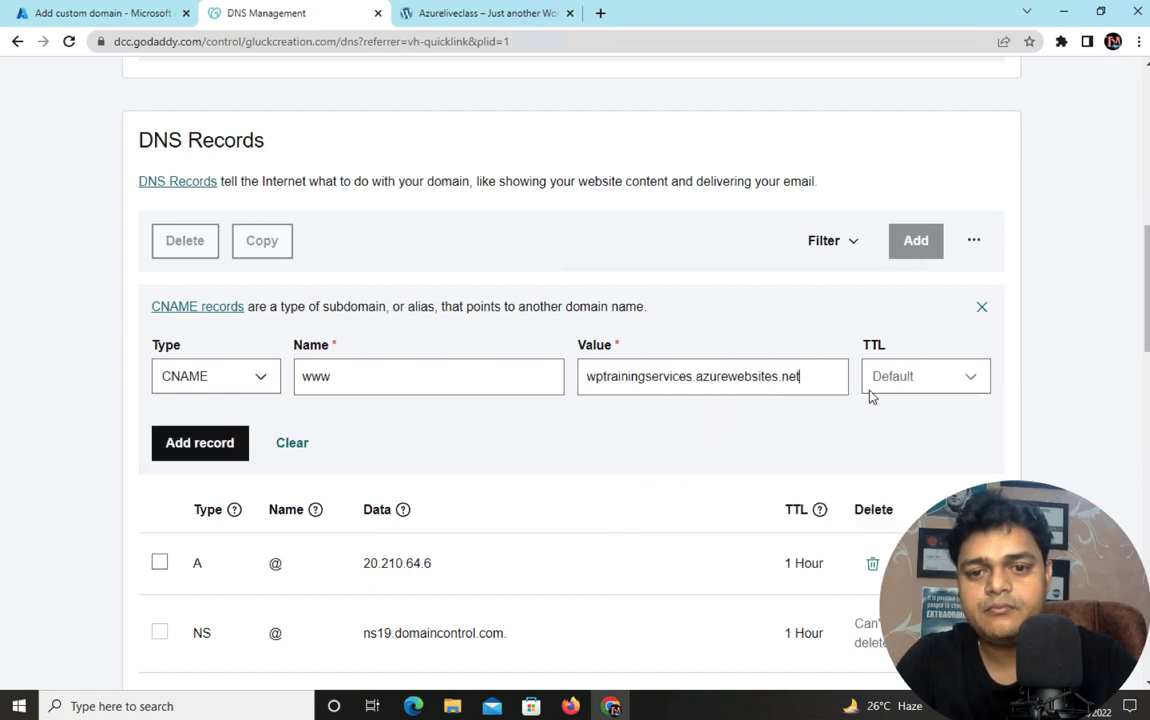
- Give the www CNAME record a custom TTL of 3600 seconds, add it to the DNS records and dismiss the notice
click(886, 382)
click(890, 583)
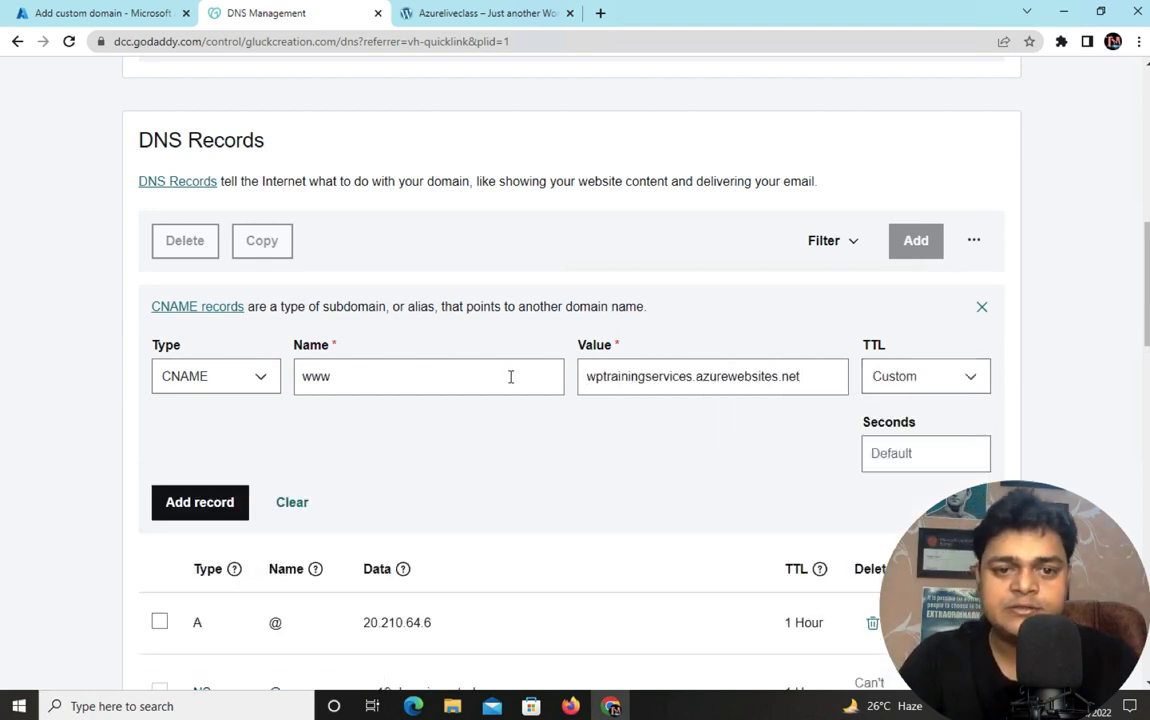
click(889, 452)
text(36)
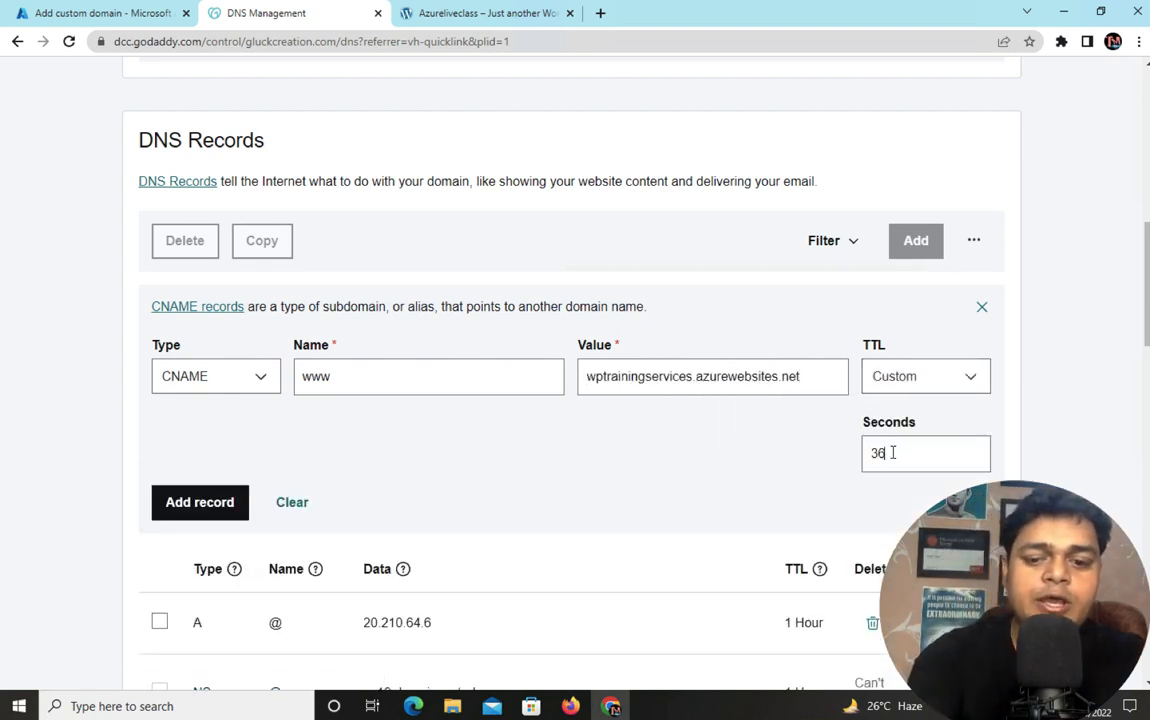
text(00)
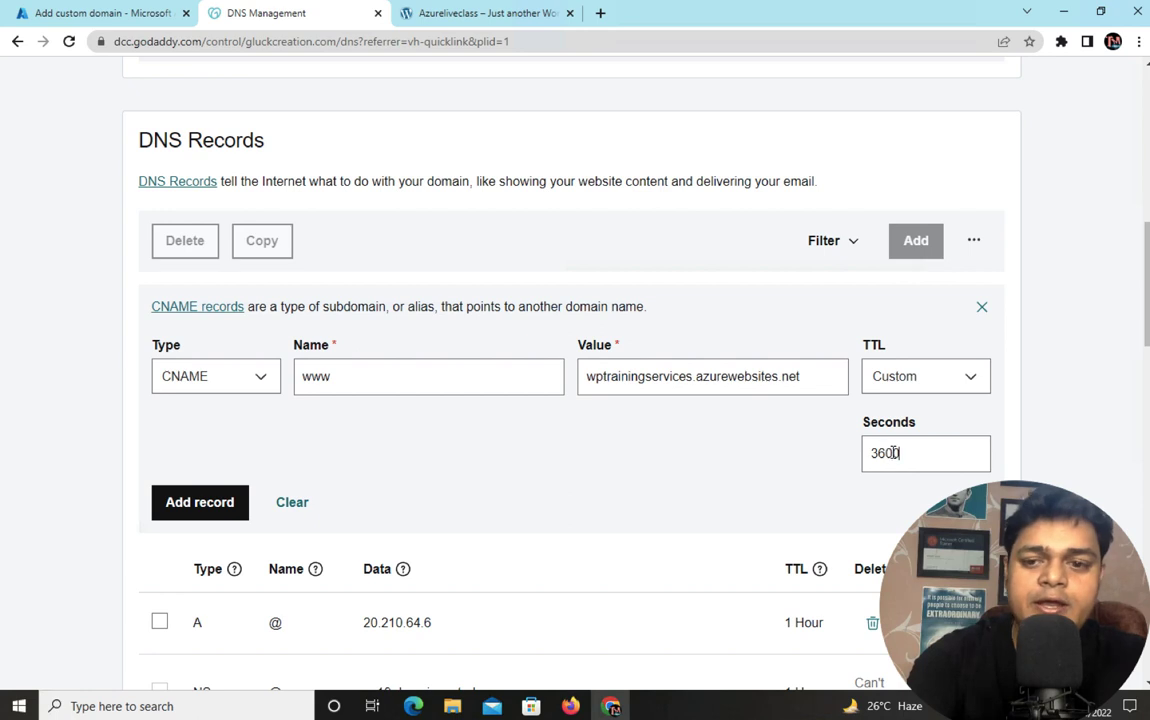
click(184, 494)
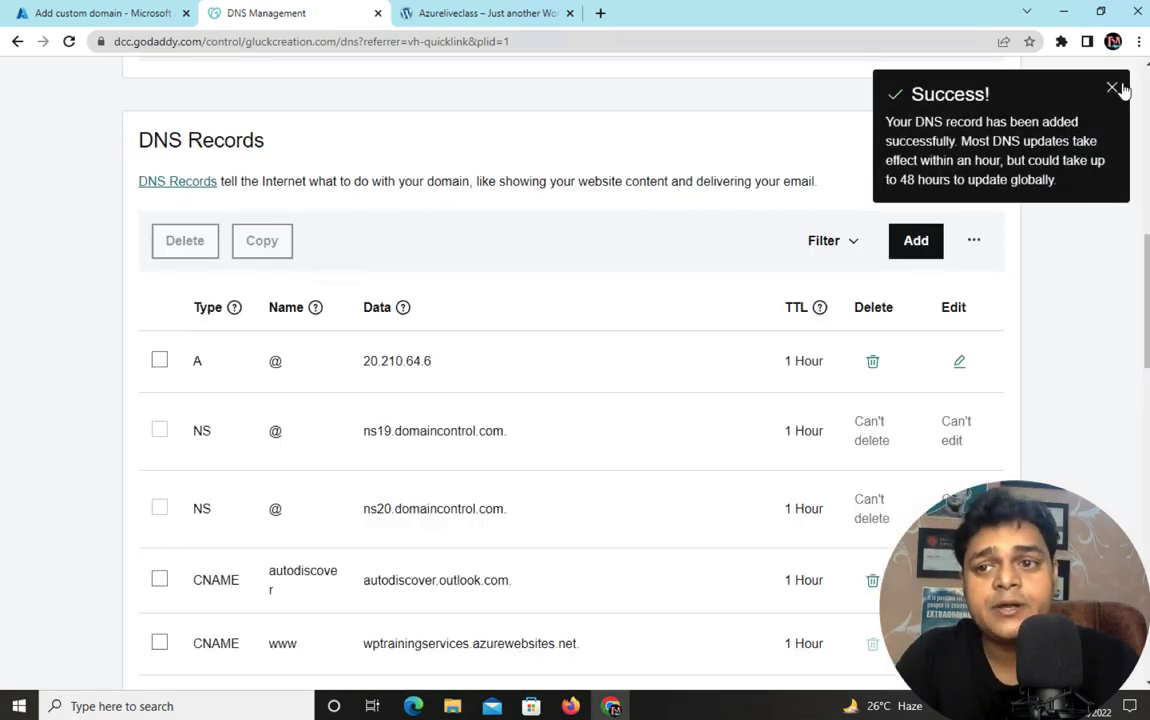
click(1113, 86)
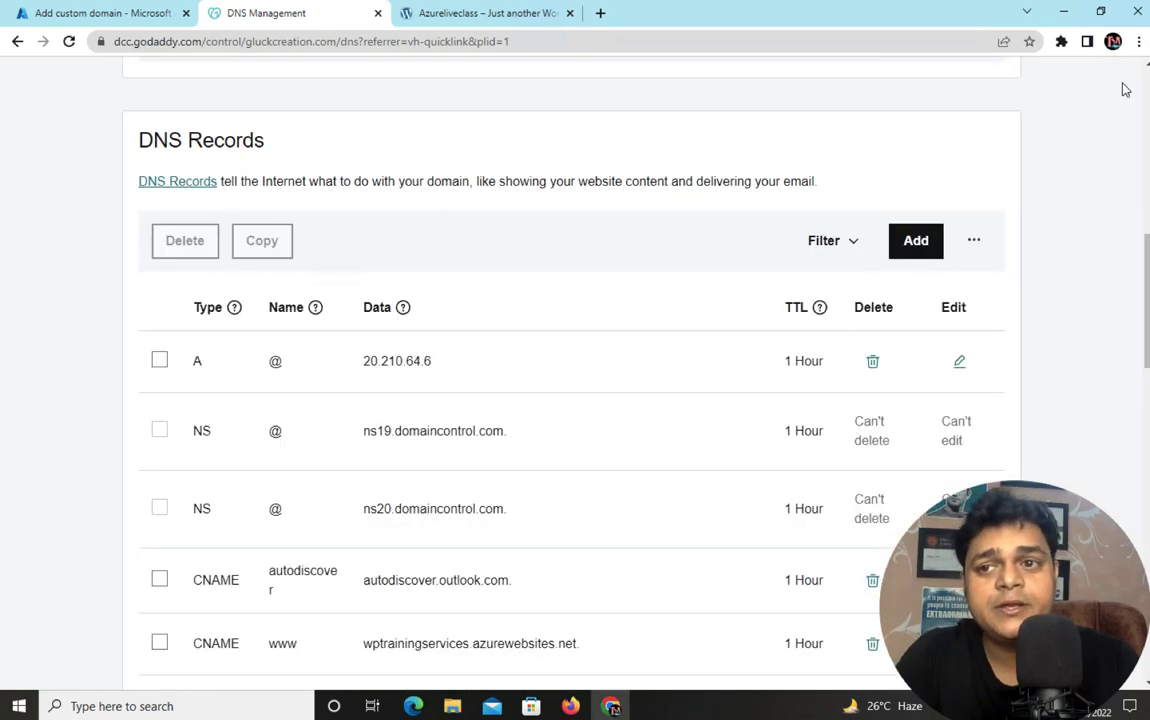
- Return to the Azure portal and validate gluckcreation.com as a custom domain for wptrainingservices
click(118, 14)
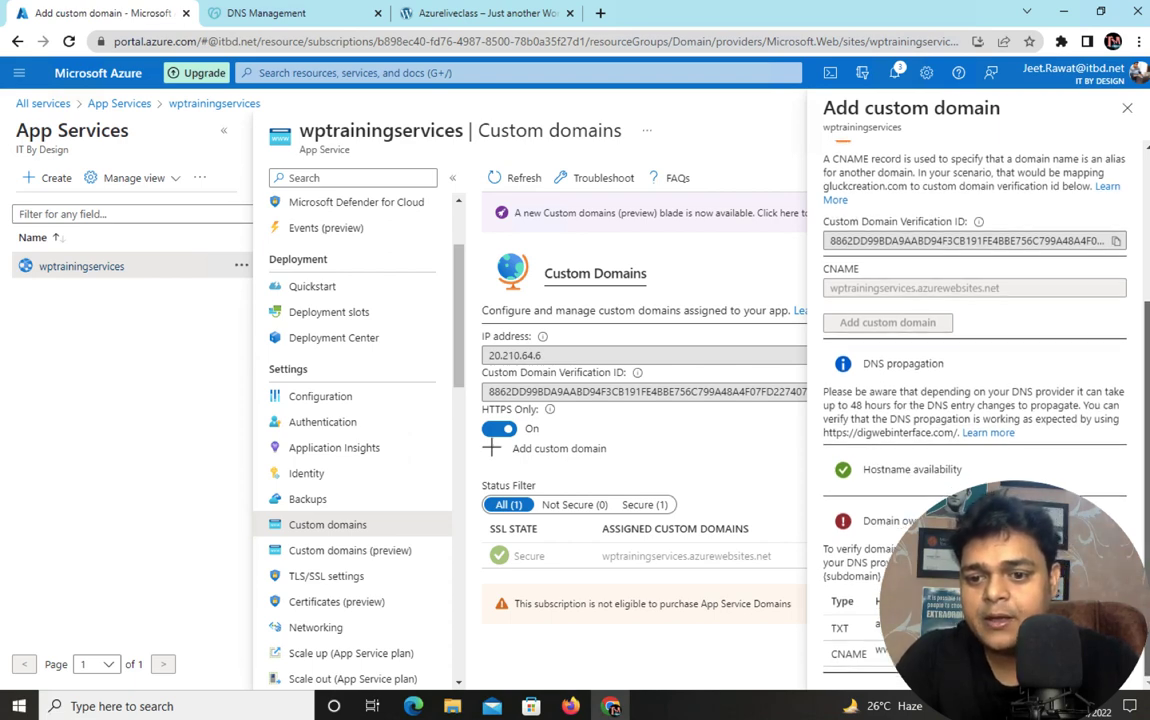
scroll(960, 350, up, 4)
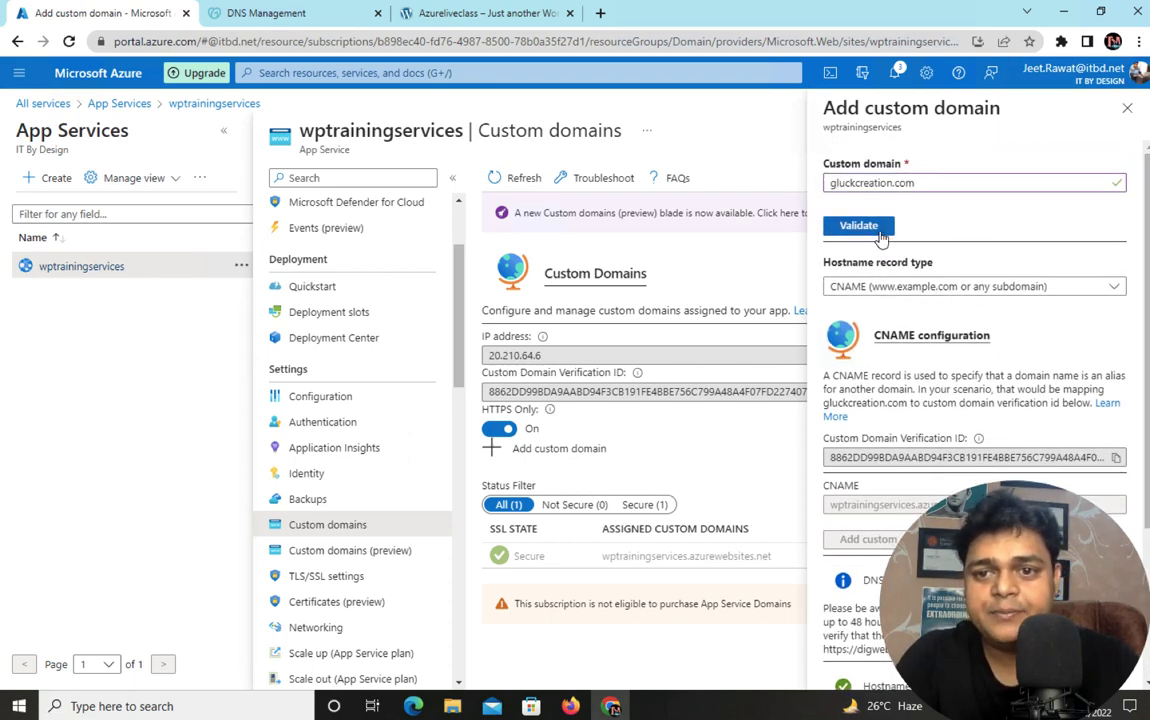
click(862, 228)
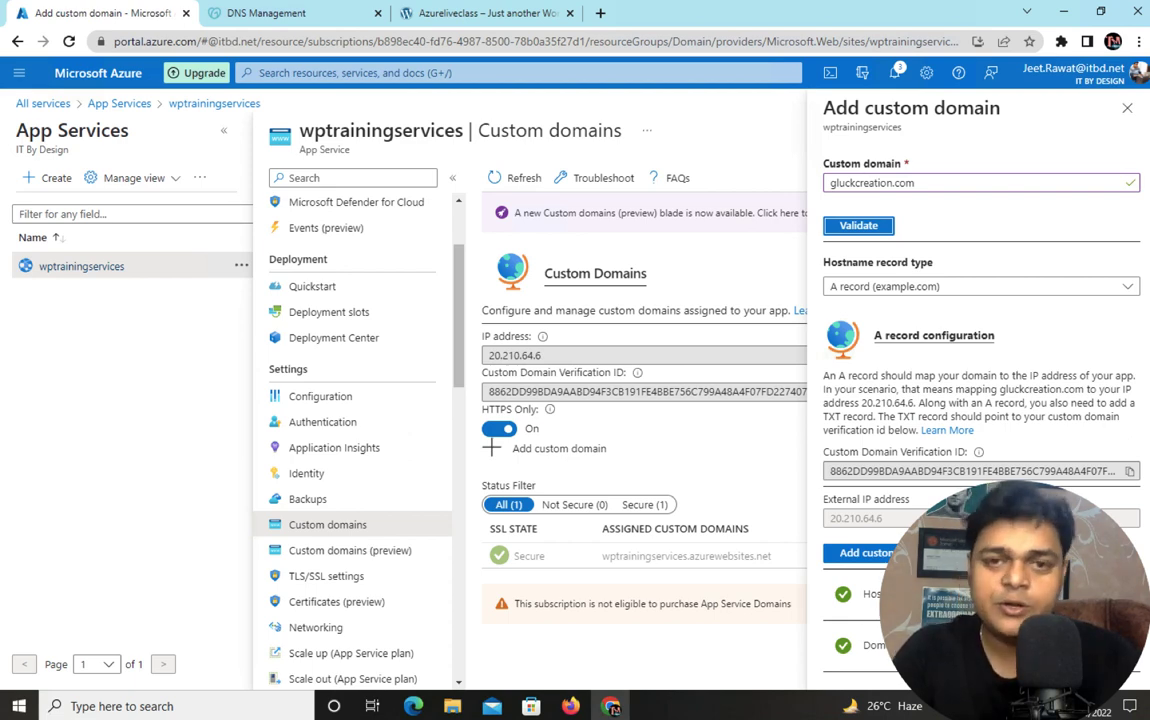
- Add the custom domain gluckcreation.com to the app, then check the portal notifications and refresh the custom domains list
click(866, 552)
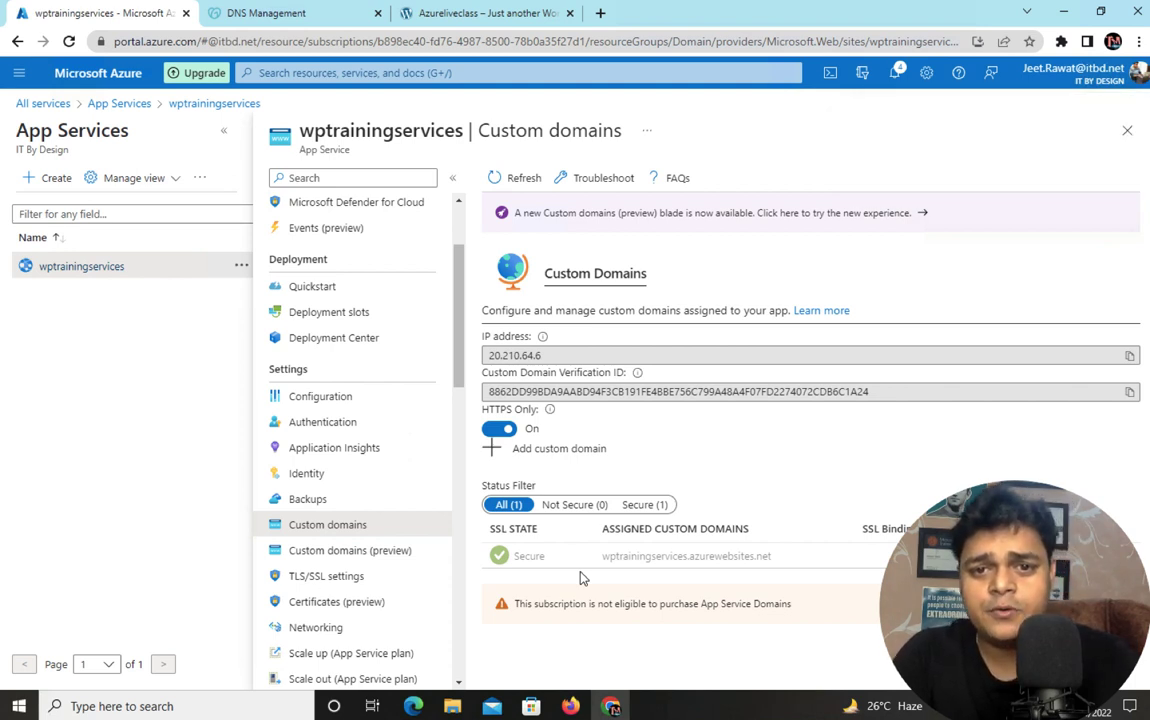
click(895, 75)
click(495, 178)
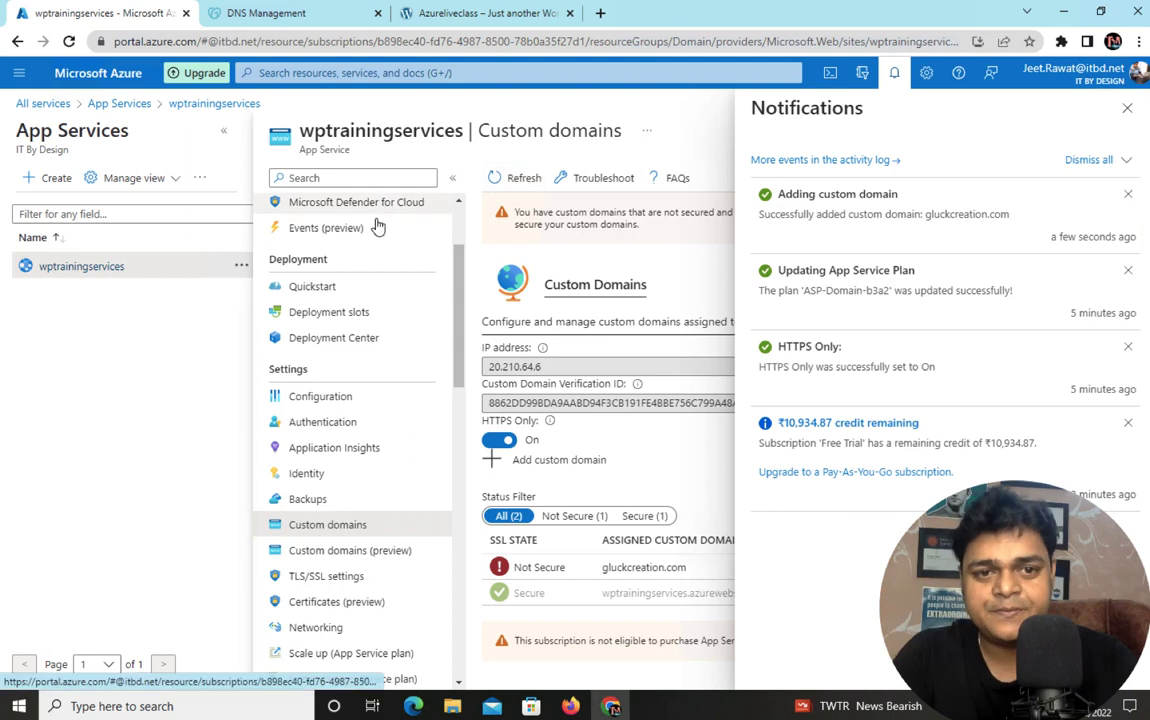
- Open the wptrainingservices overview, discarding the unsaved edits, close the notifications and refresh the app's details
scroll(388, 260, up, 1)
scroll(389, 272, up, 2)
click(322, 210)
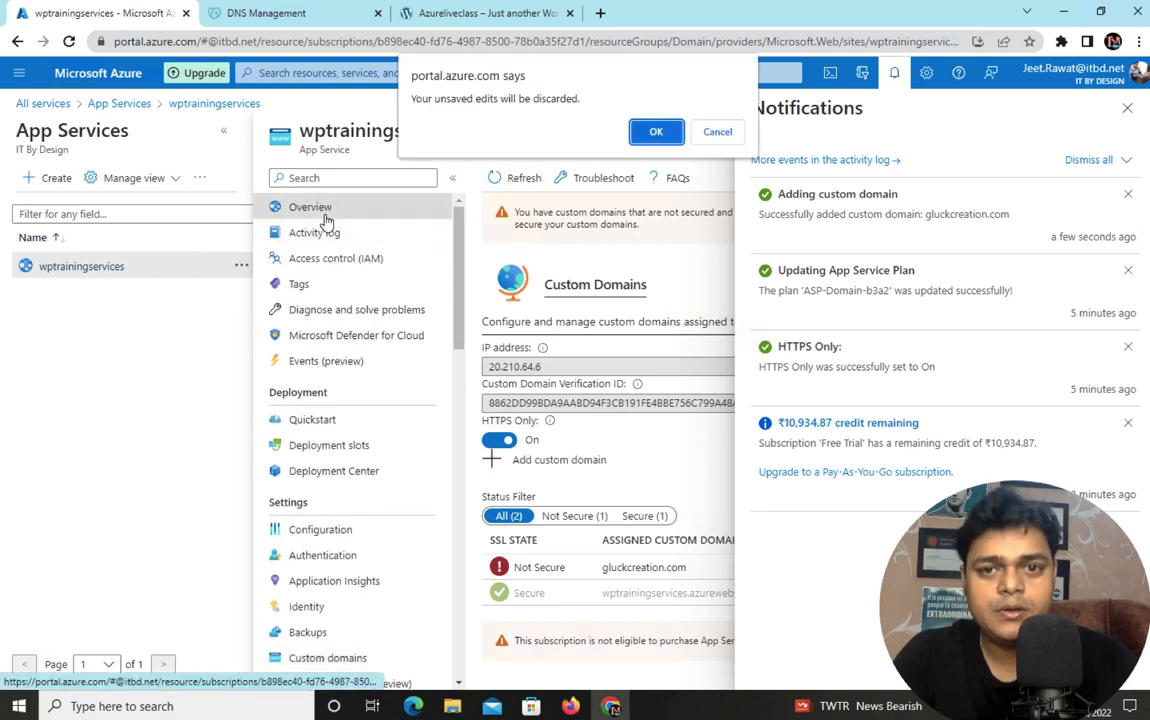
click(656, 131)
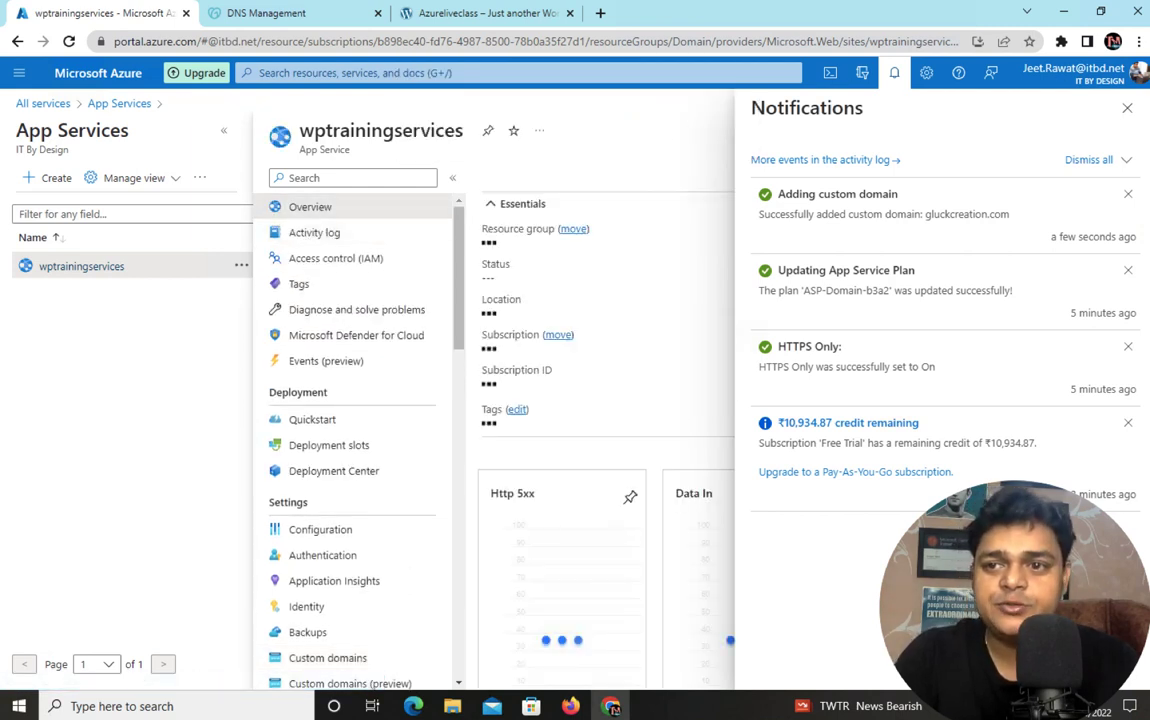
click(1129, 108)
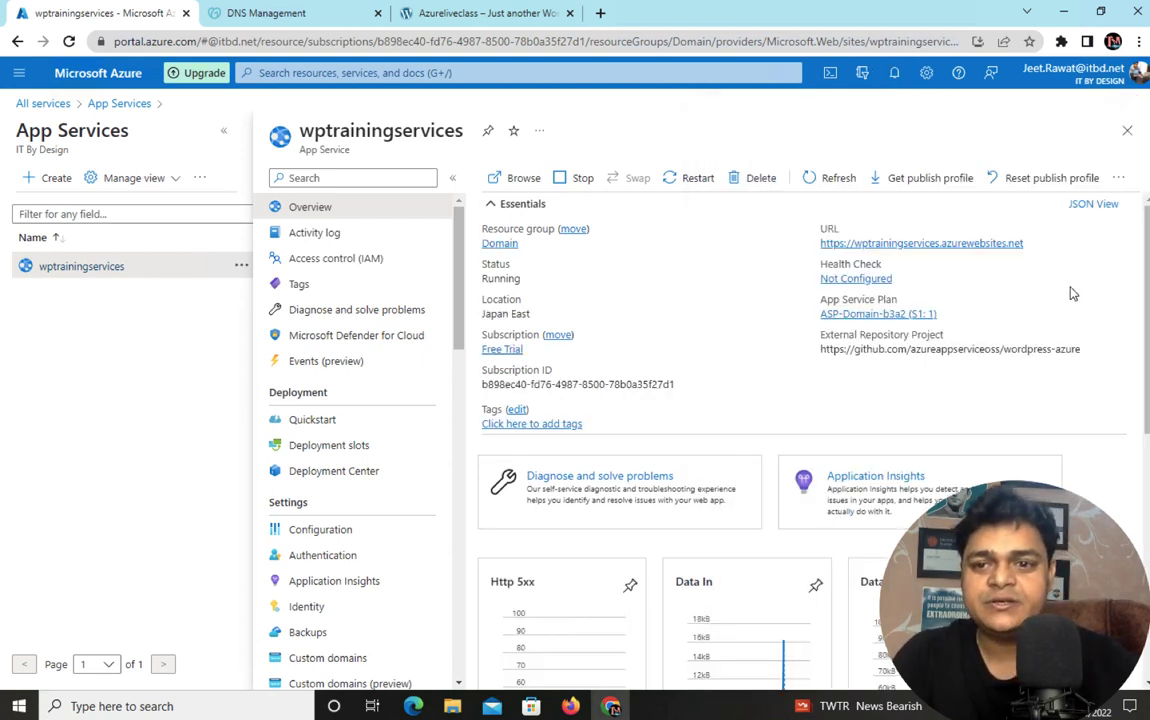
click(831, 180)
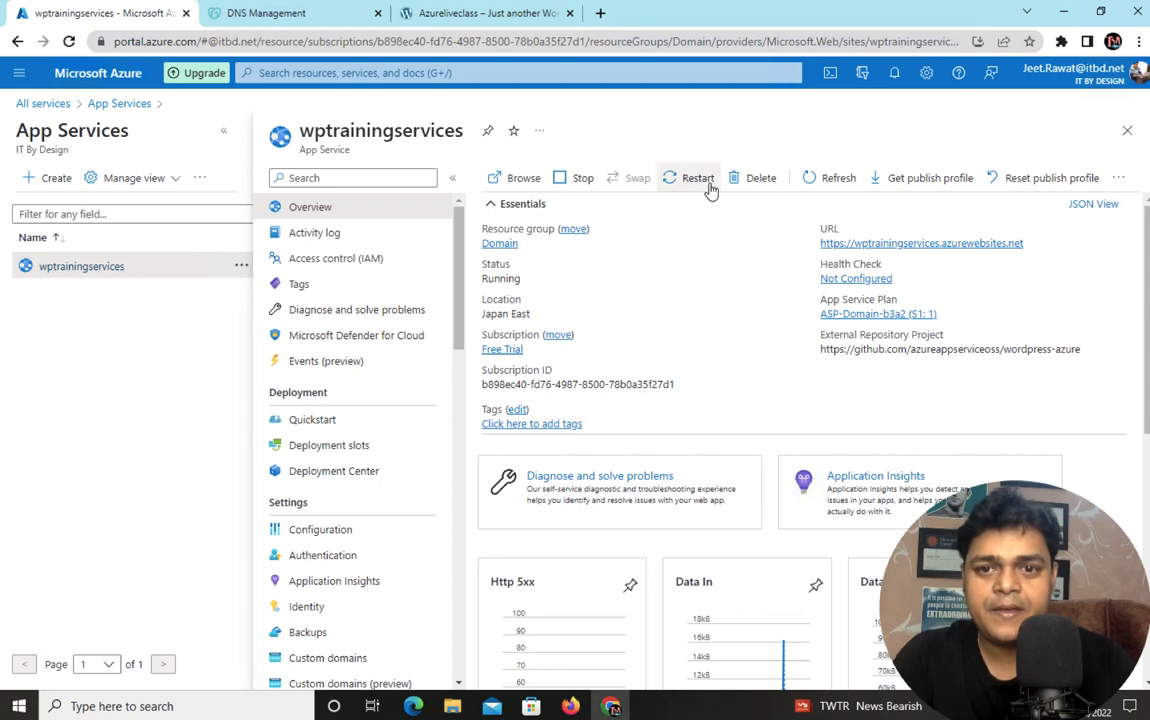
click(835, 180)
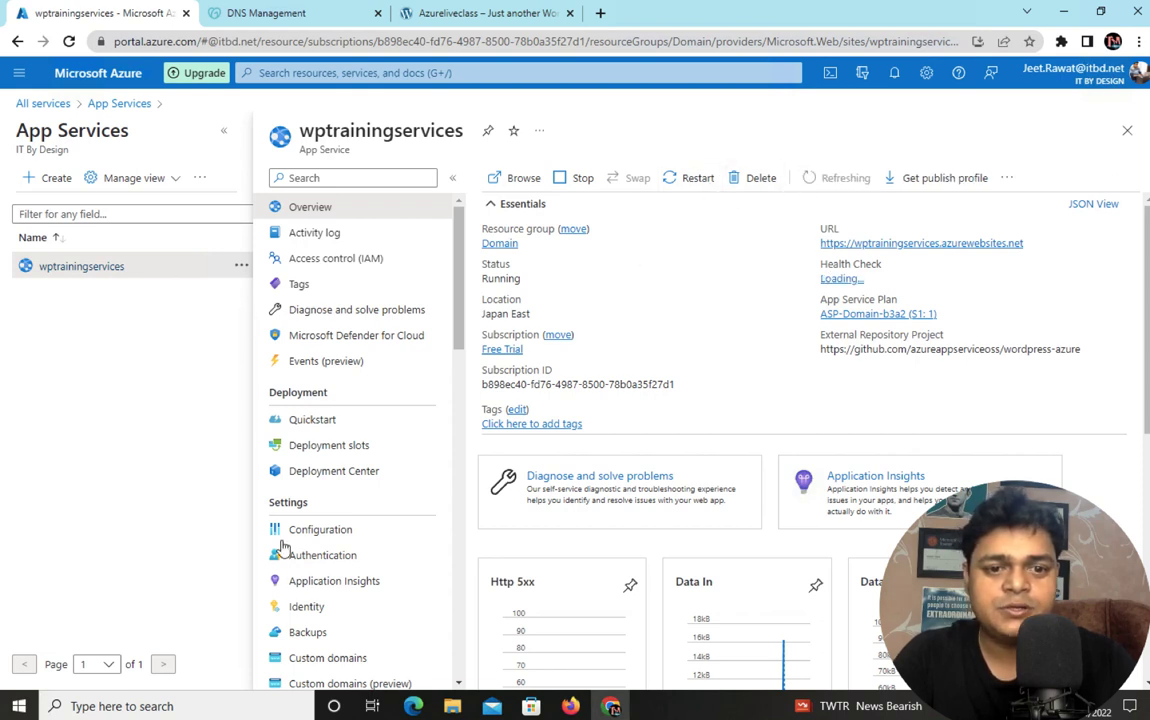
scroll(340, 545, down, 1)
scroll(340, 545, down, 3)
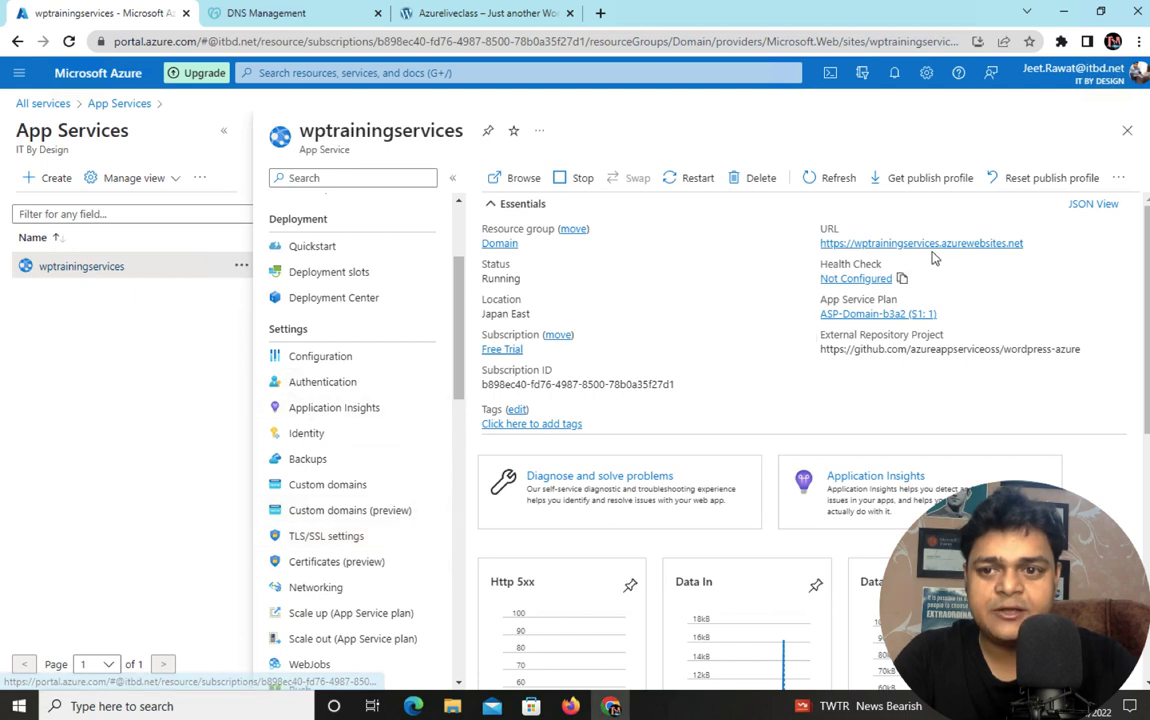
click(1035, 245)
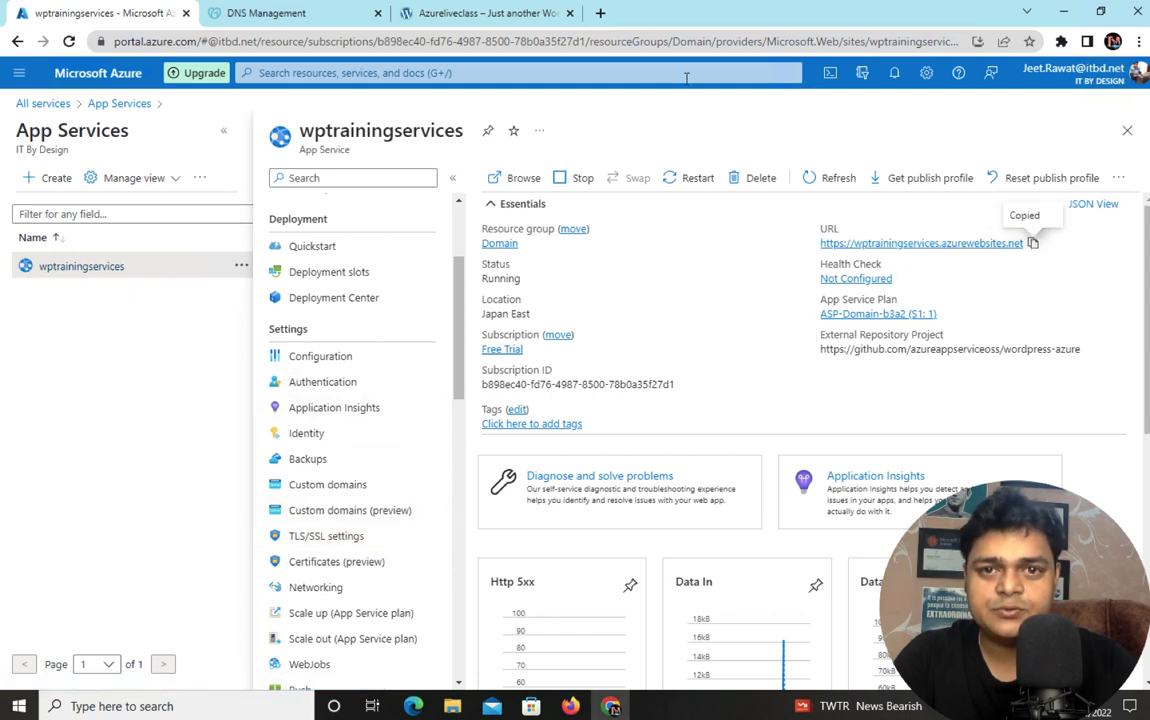
click(600, 13)
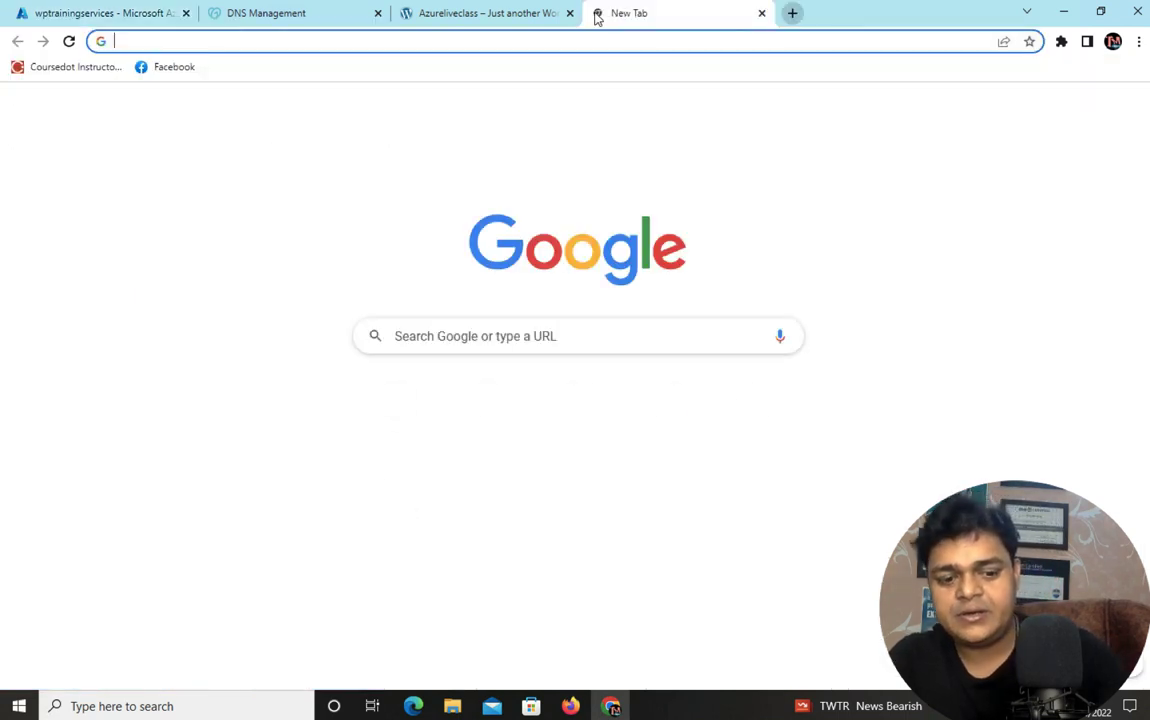
key(ctrl+v)
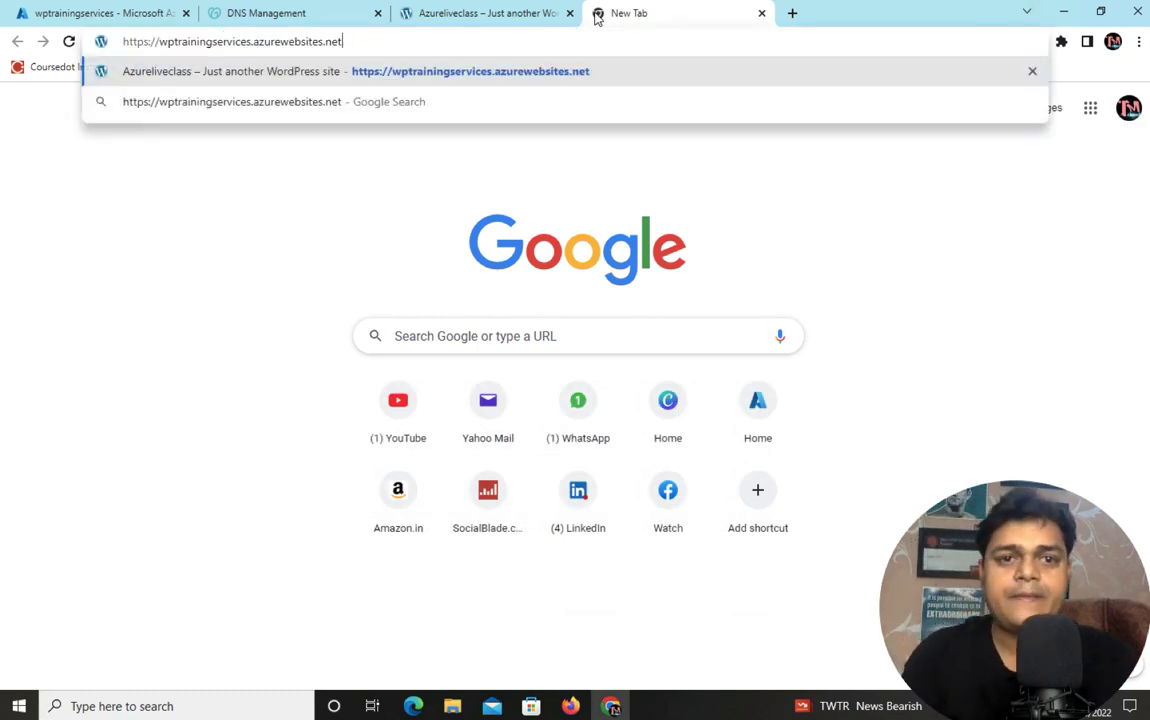
key(Return)
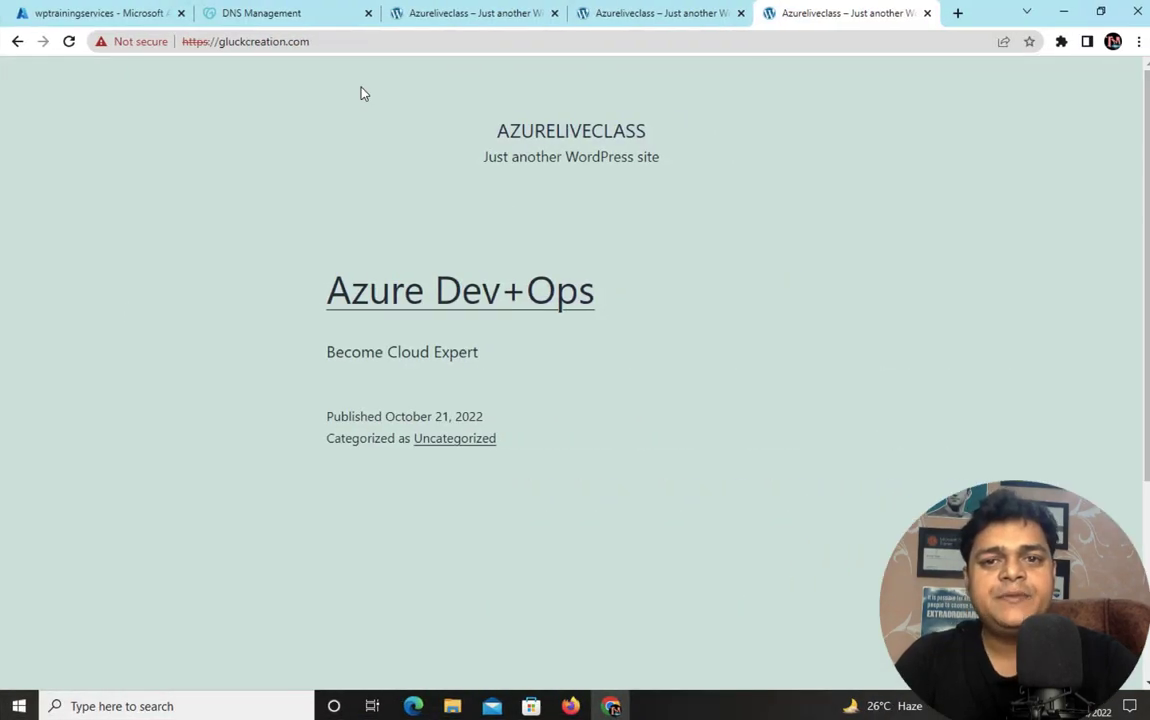
- Copy the address gluckcreation.com, load it in a new browser tab and check the site's connection security information
click(303, 42)
drag(301, 45, 218, 47)
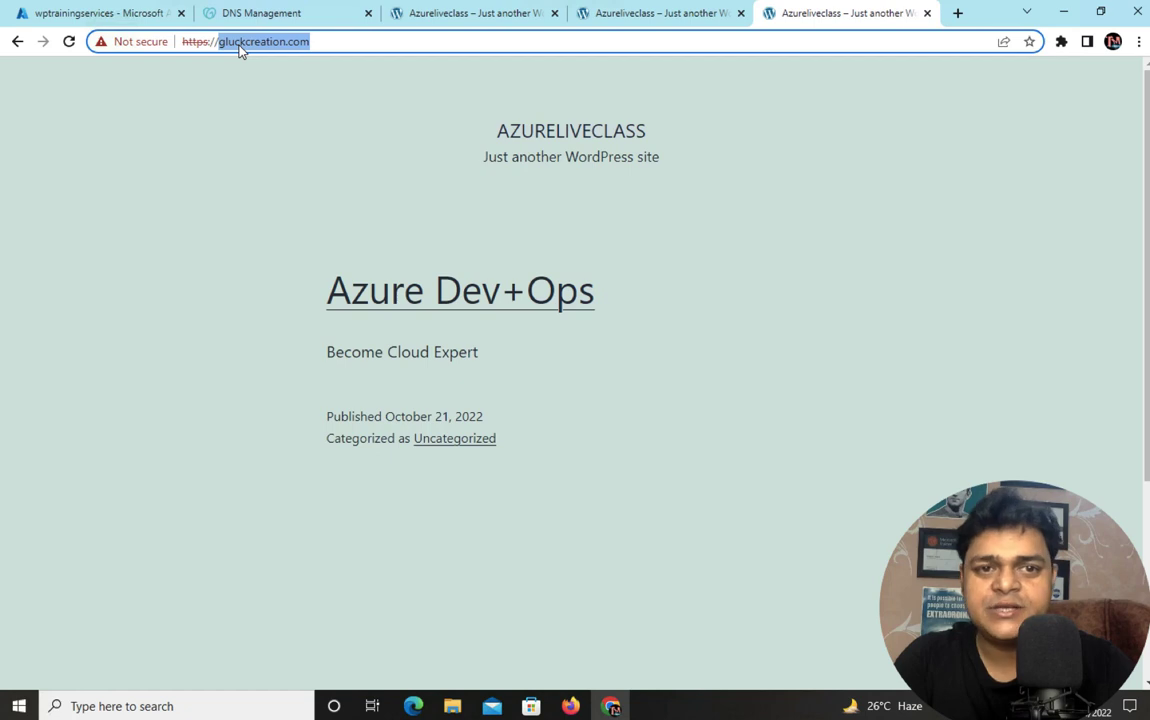
right_click(240, 50)
click(279, 160)
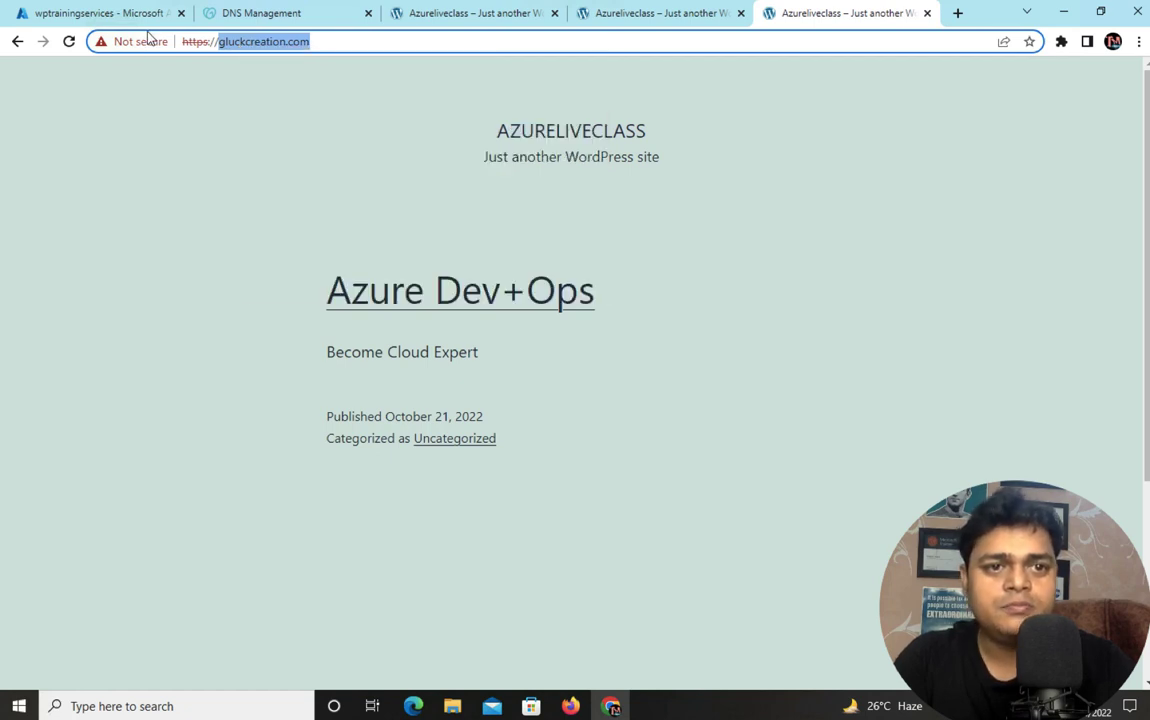
click(958, 13)
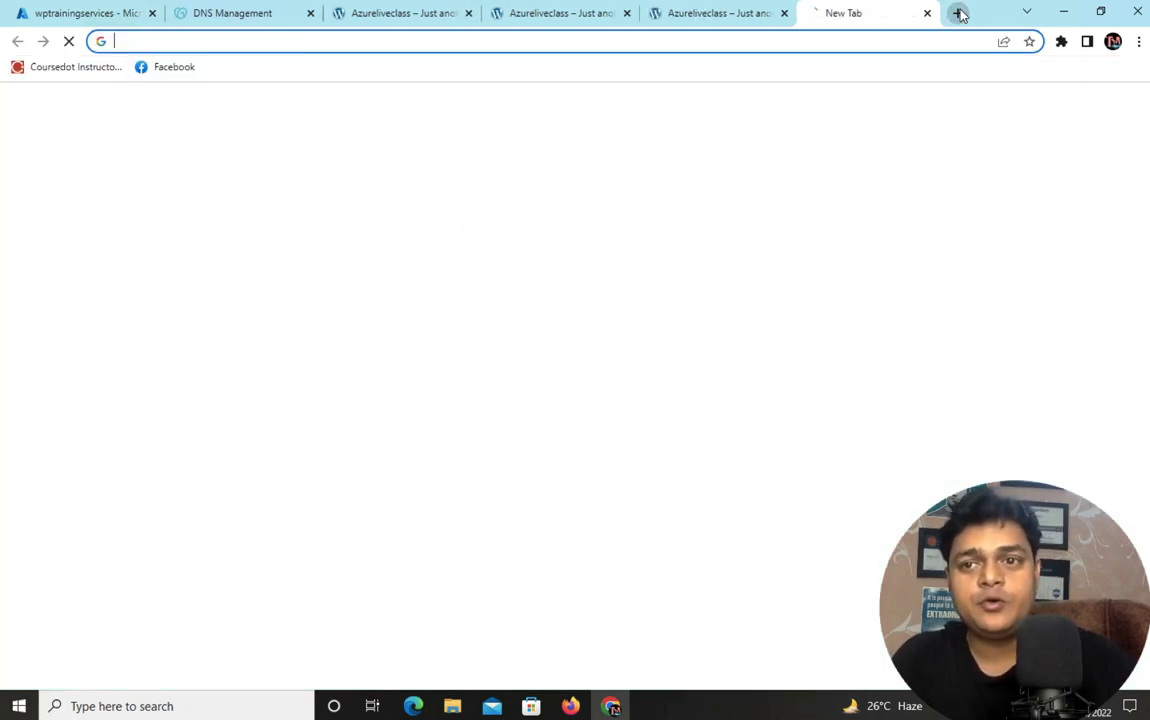
key(ctrl+v)
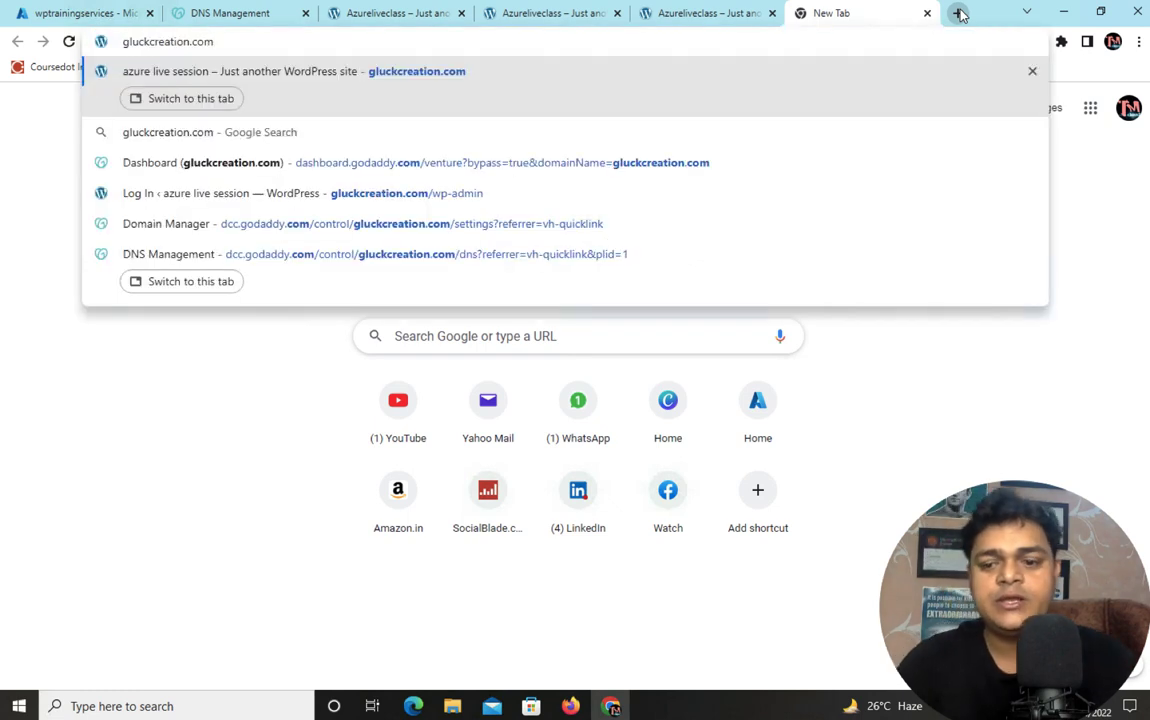
key(Return)
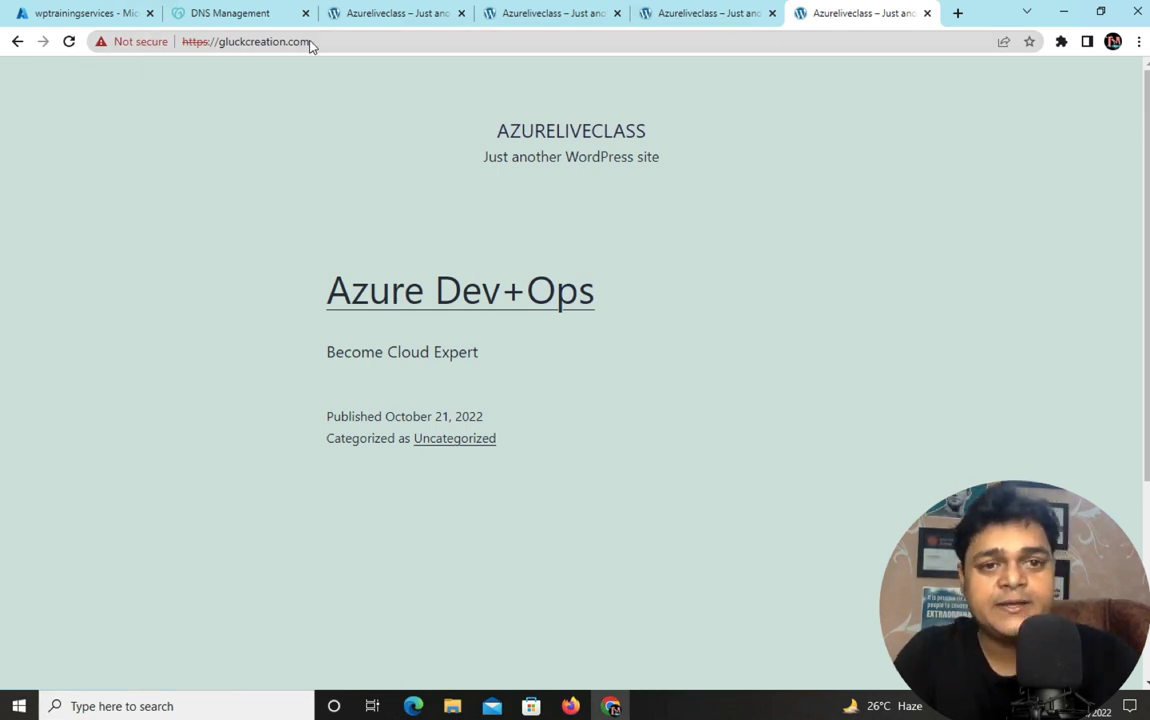
click(140, 42)
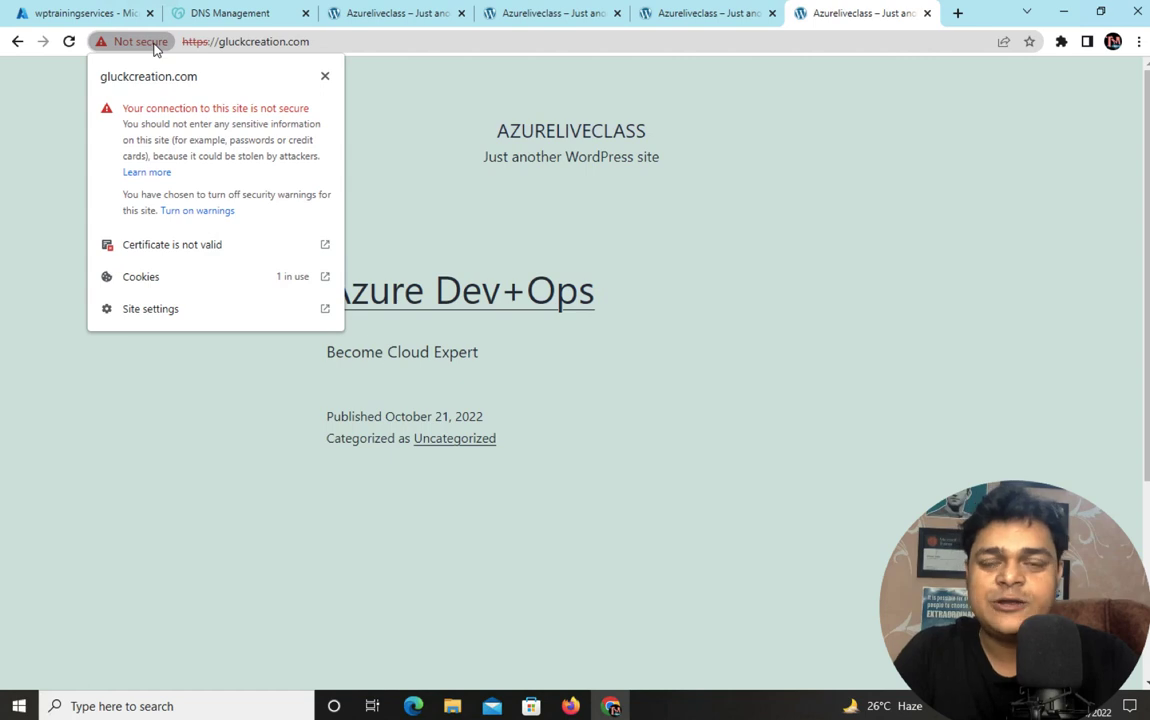
click(911, 119)
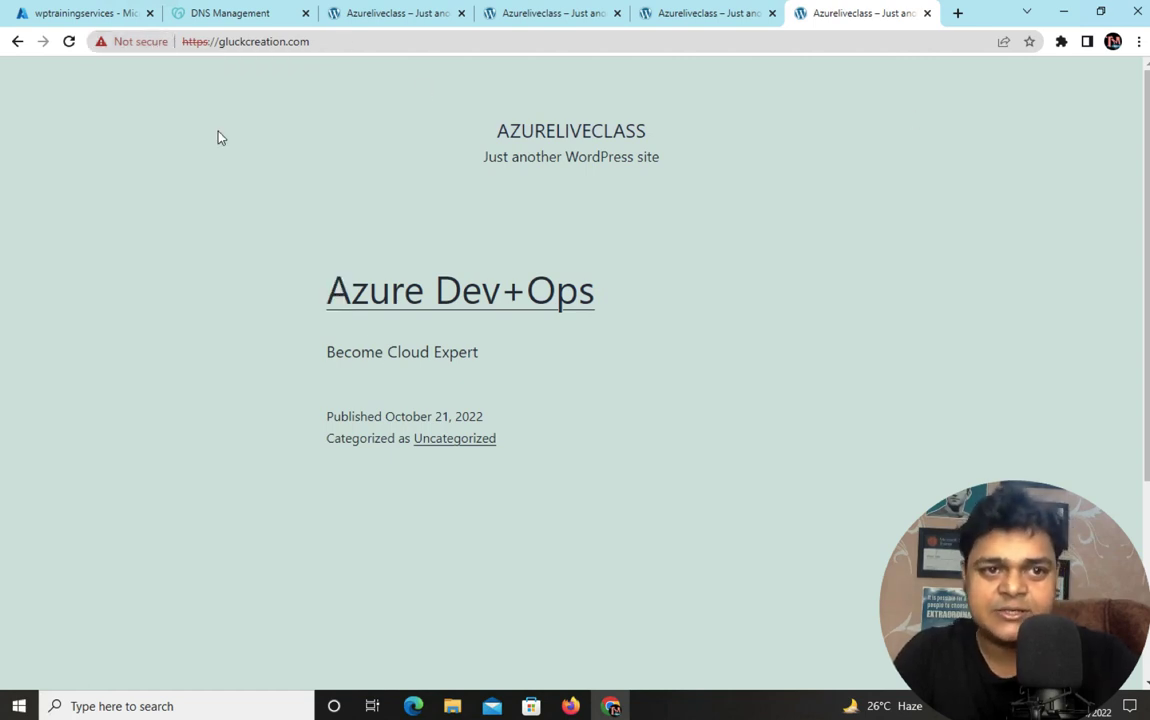
- Return to the Azure portal's custom domains for wptrainingservices, view the TLS/SSL binding options for gluckcreation.com and close them
click(83, 14)
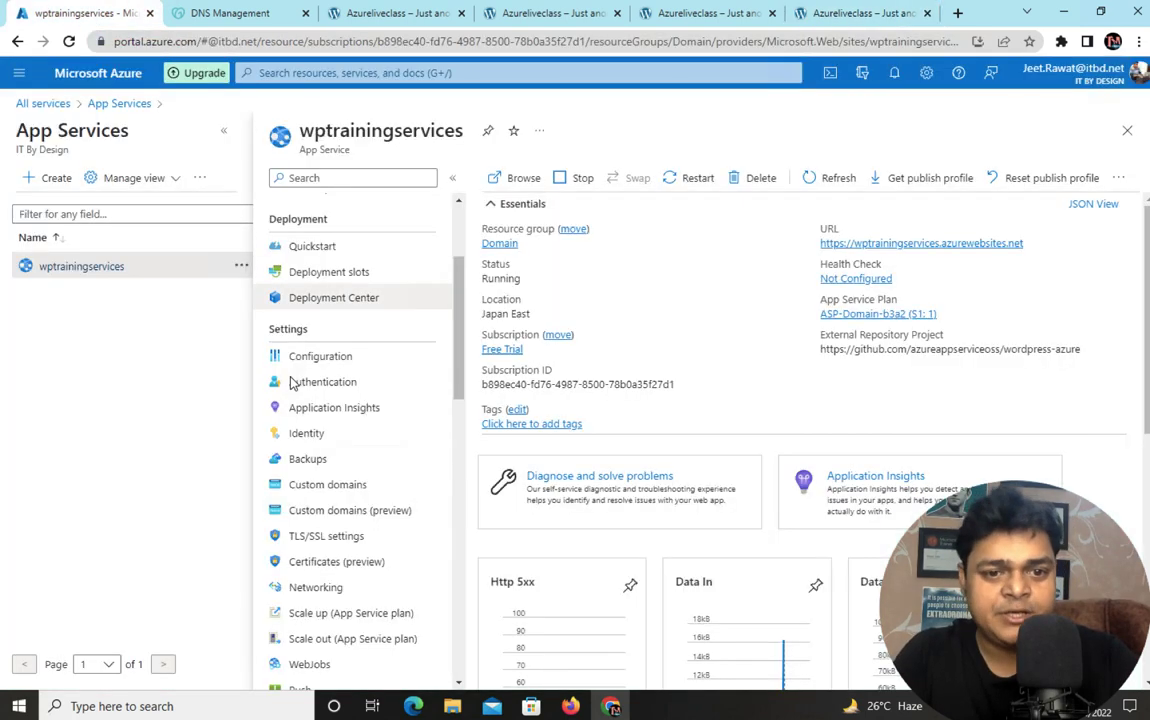
scroll(310, 430, down, 3)
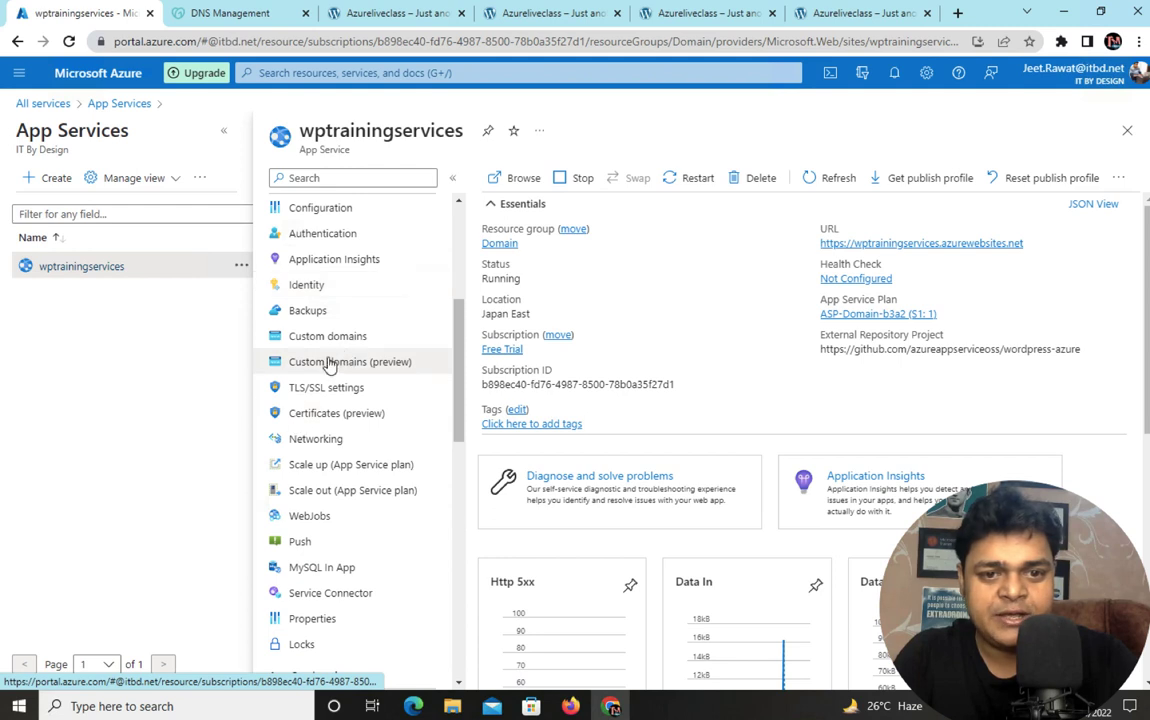
click(322, 342)
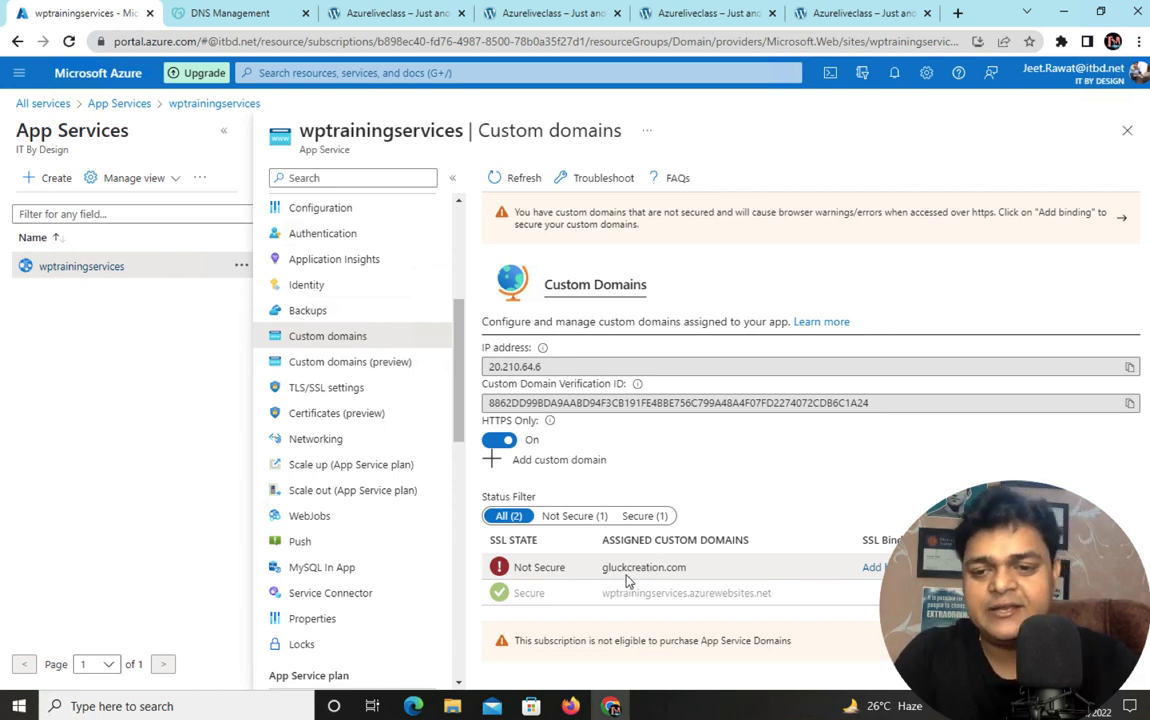
click(880, 568)
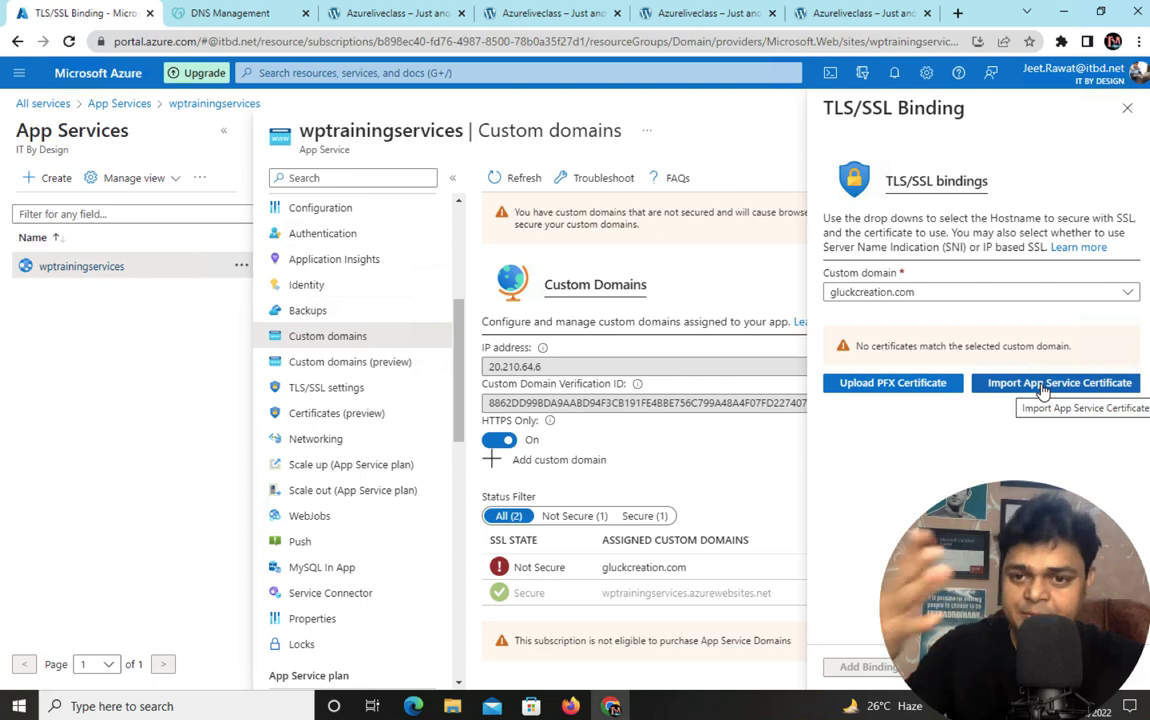
click(1127, 108)
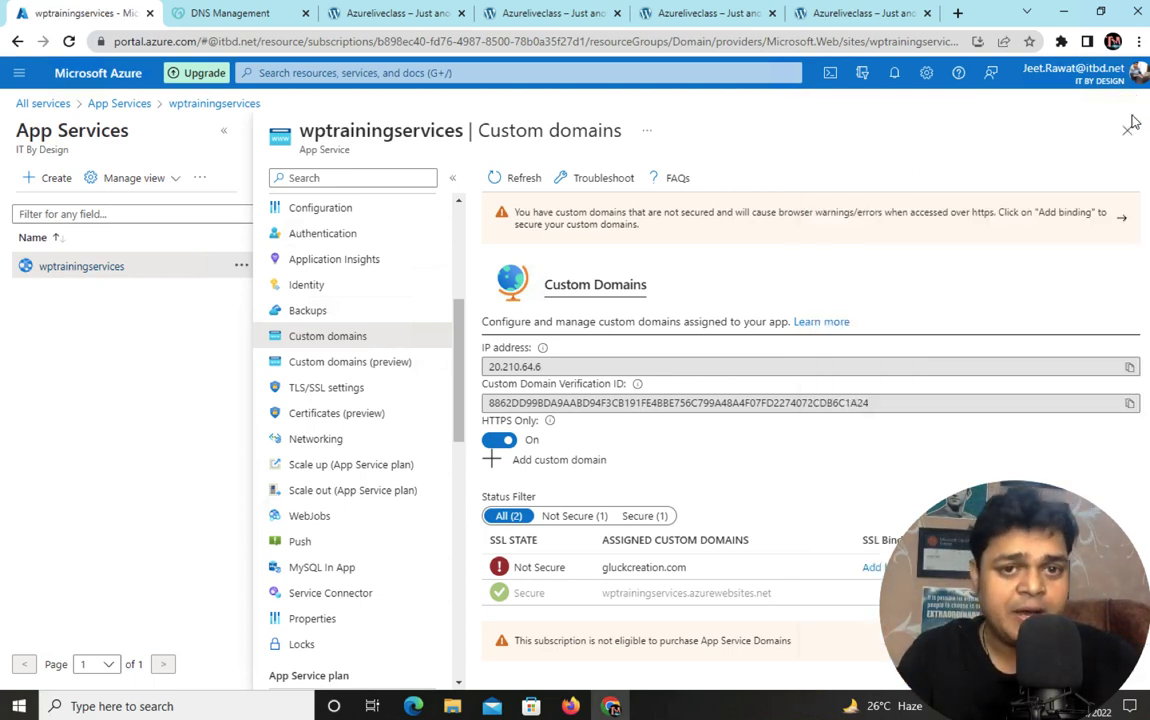
- Search the Azure portal for "cert", go to App Service Certificates and open the form for creating a certificate
click(384, 73)
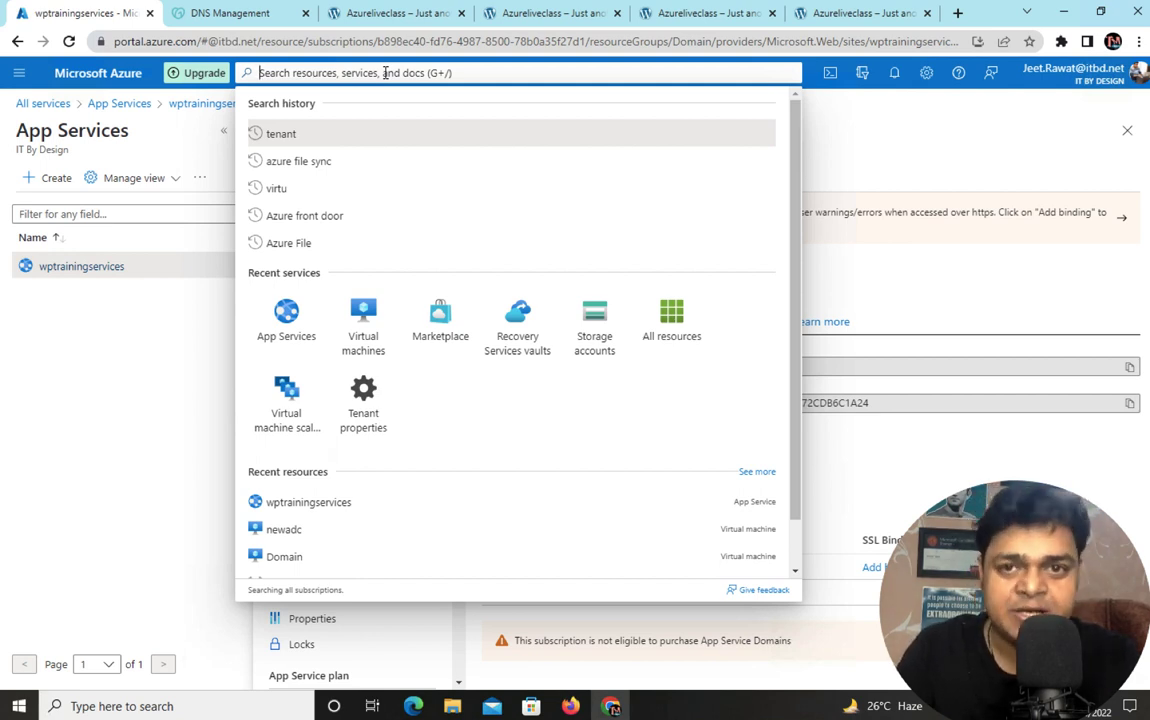
text(cert)
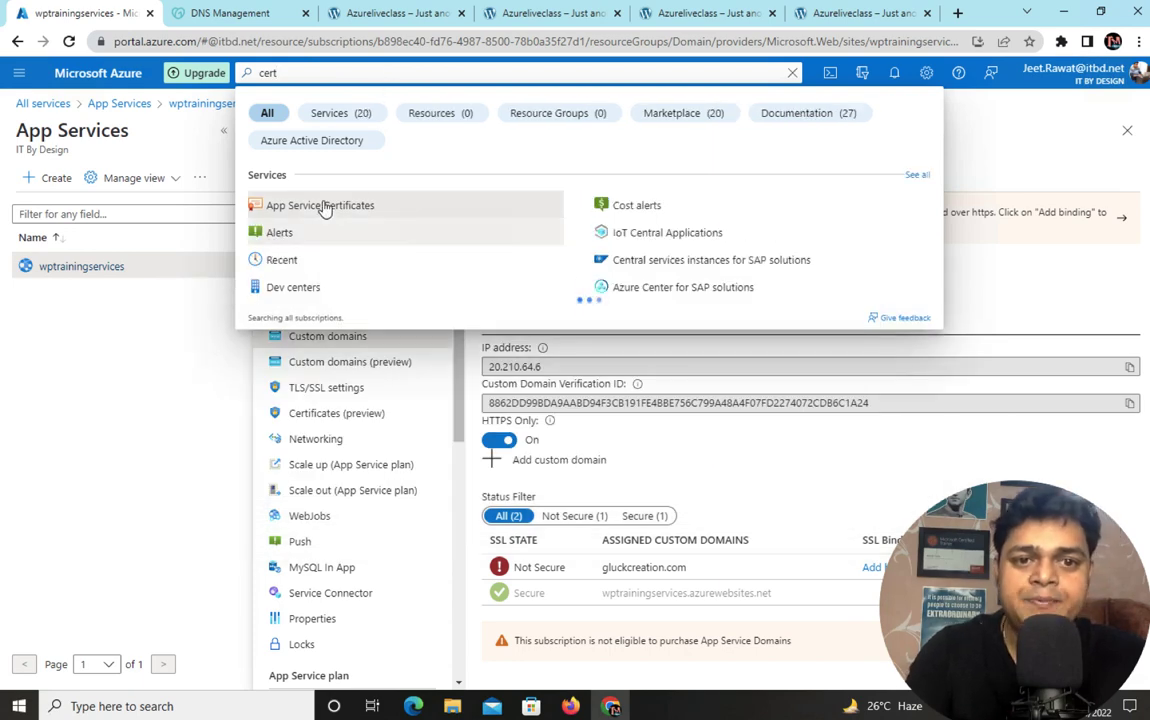
click(320, 206)
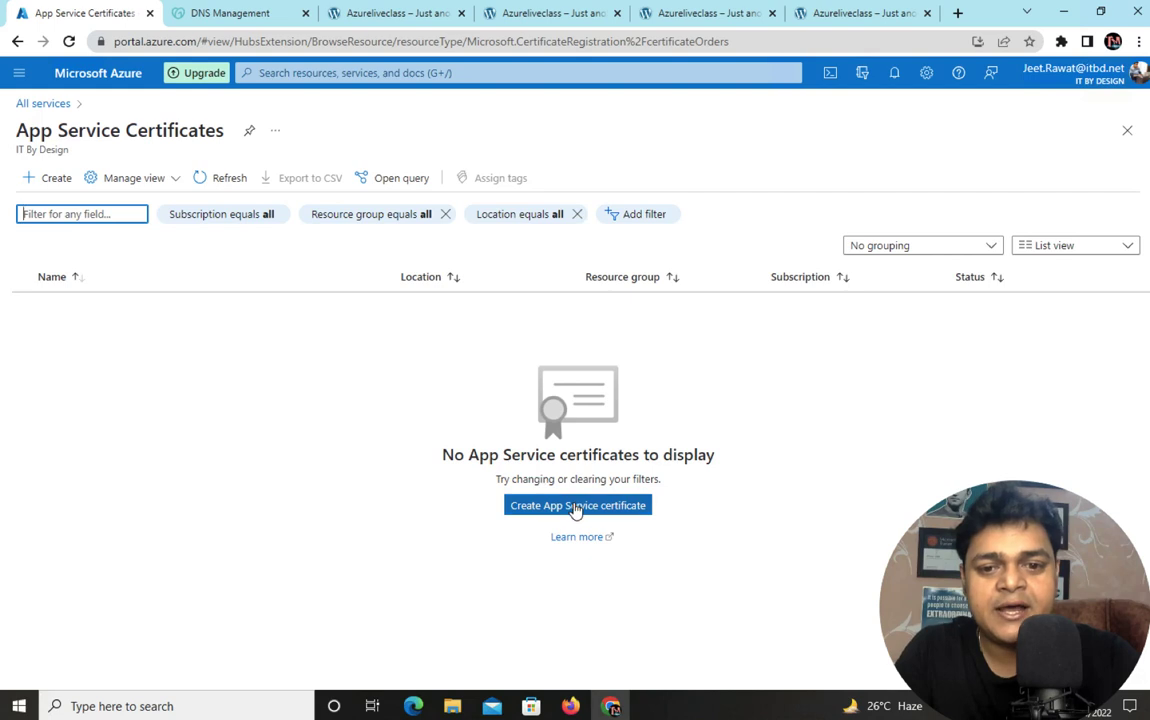
click(576, 506)
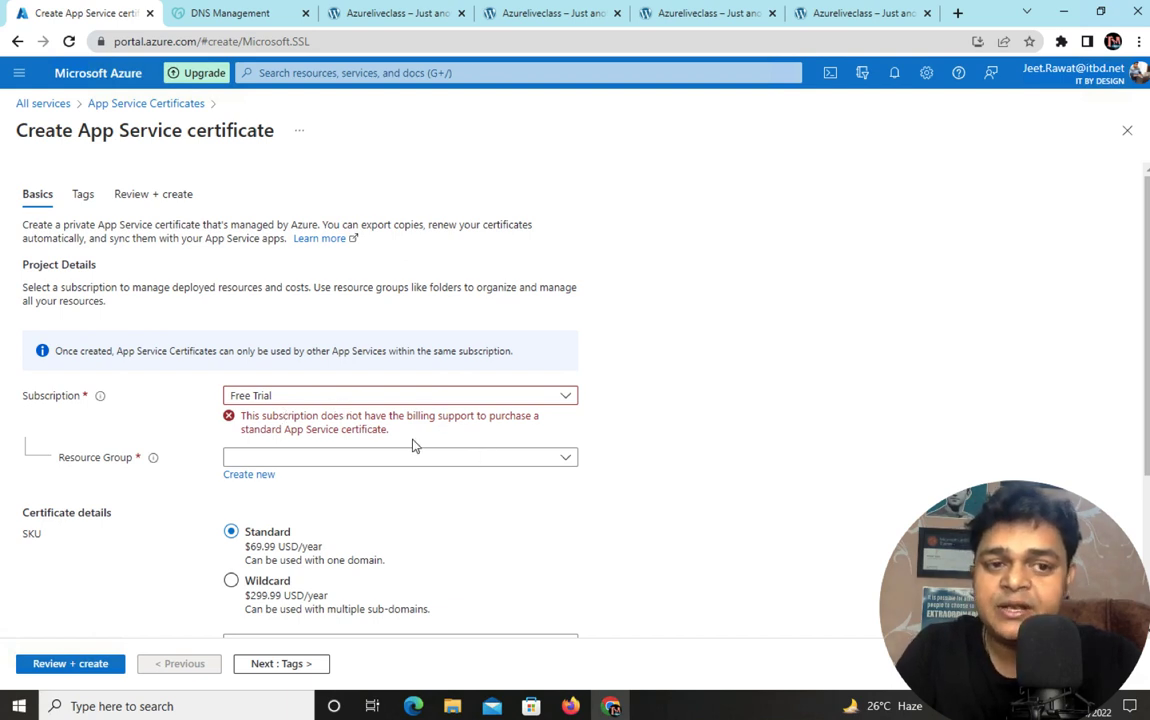
- Review the certificate form's subscription and SKU options, trying Wildcard and reselecting Standard
scroll(375, 520, down, 1)
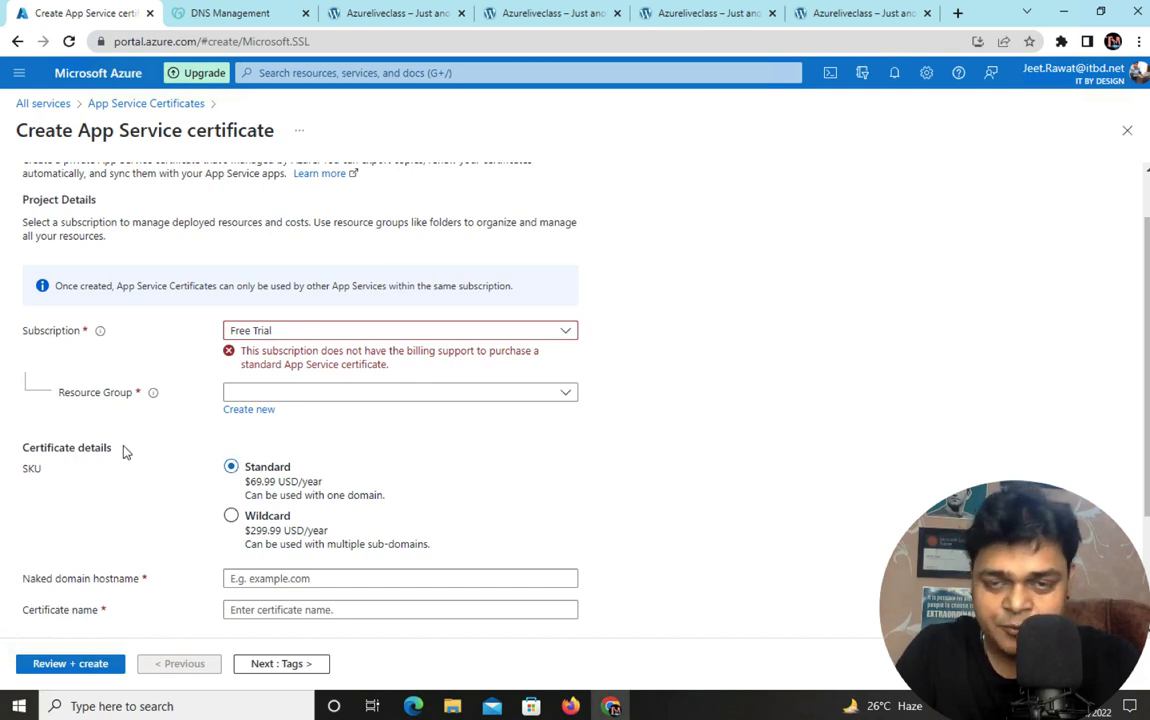
click(240, 517)
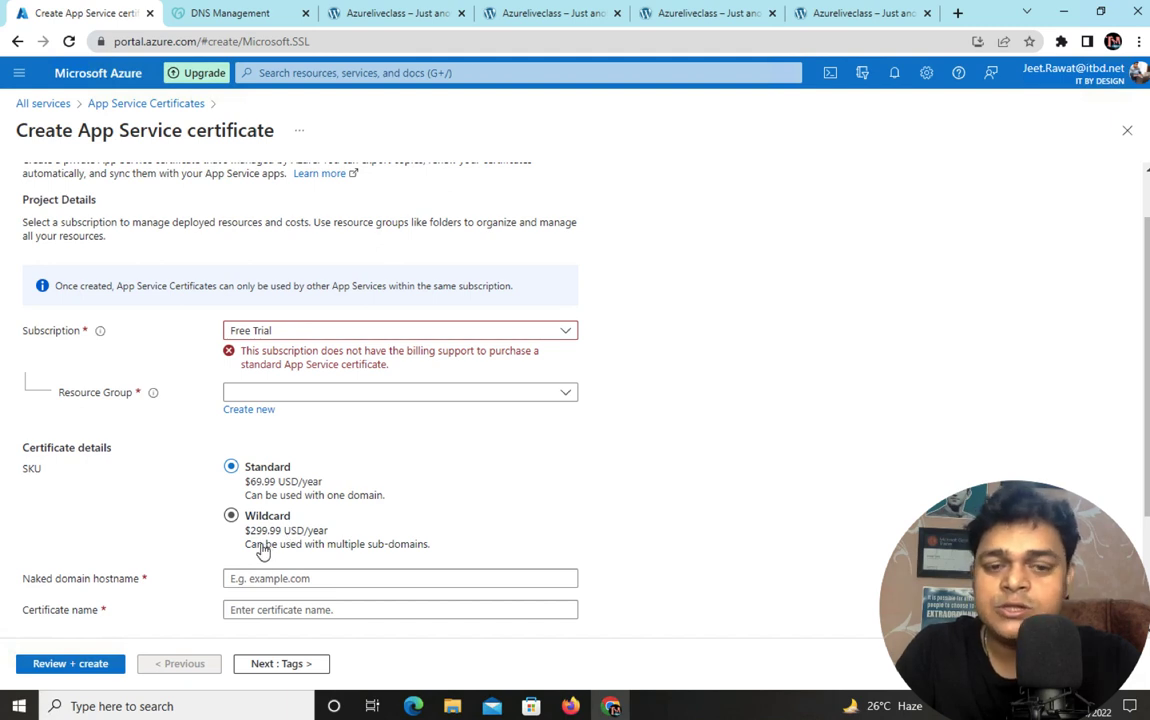
click(262, 474)
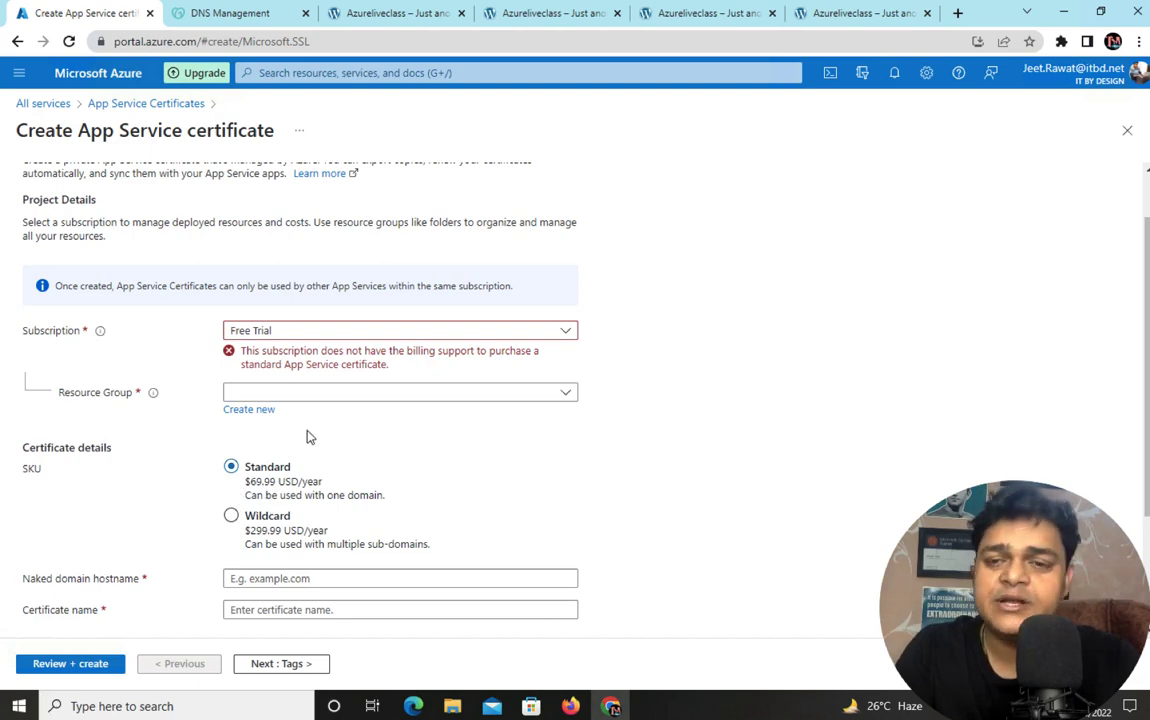
scroll(418, 480, down, 3)
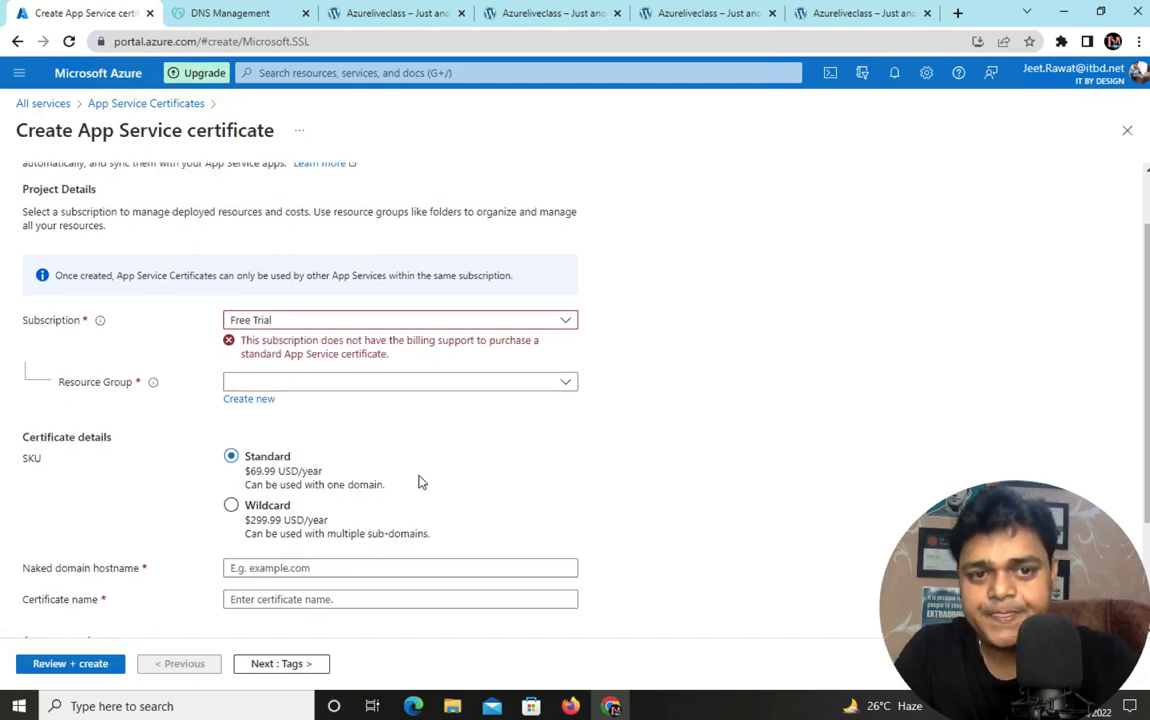
scroll(418, 480, up, 4)
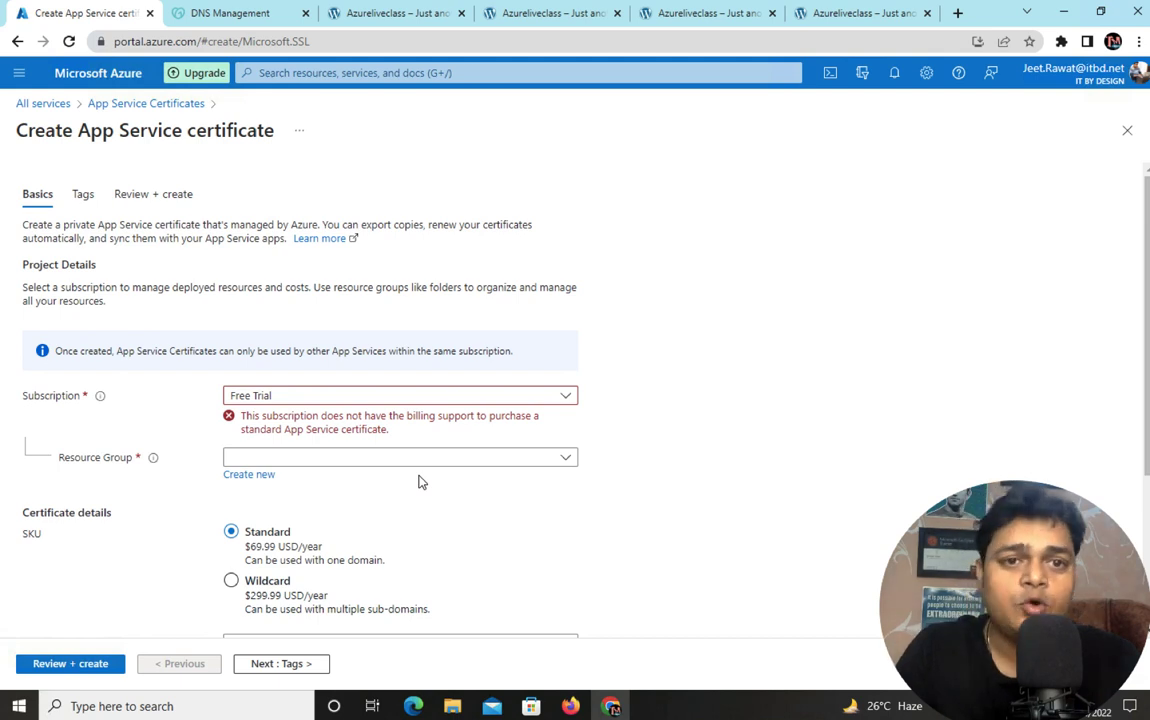
- Leave the App Service certificate form and open the wptrainingservices web app from the App Services list
click(222, 14)
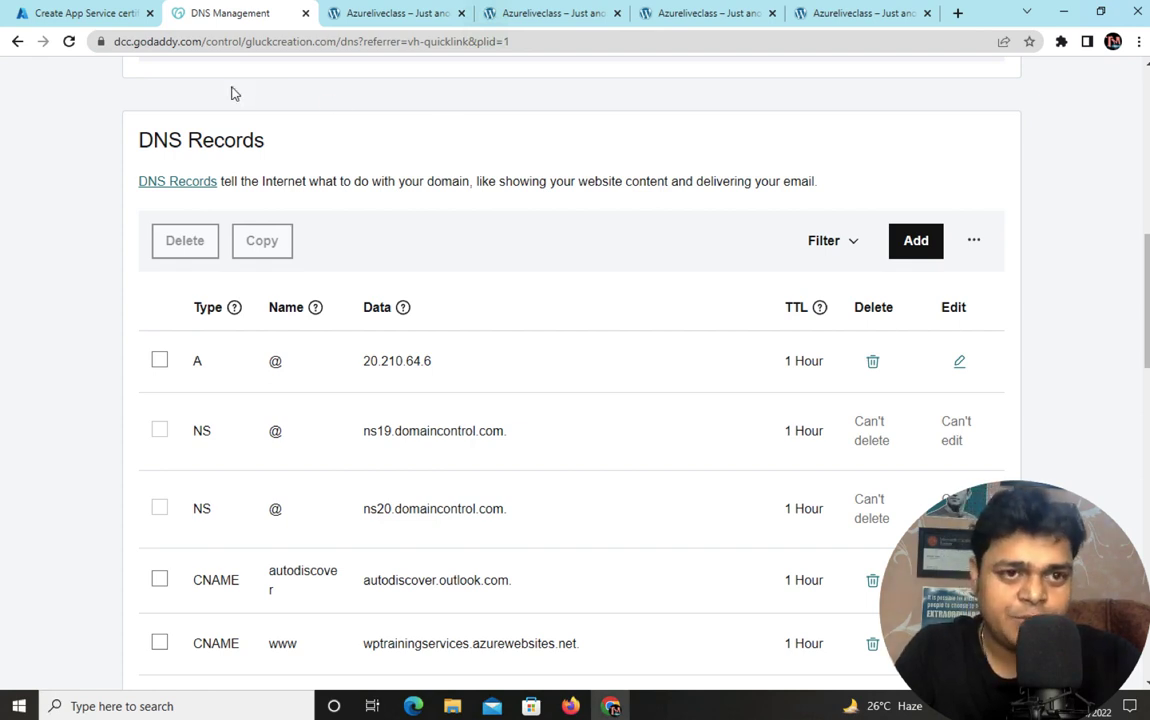
click(95, 19)
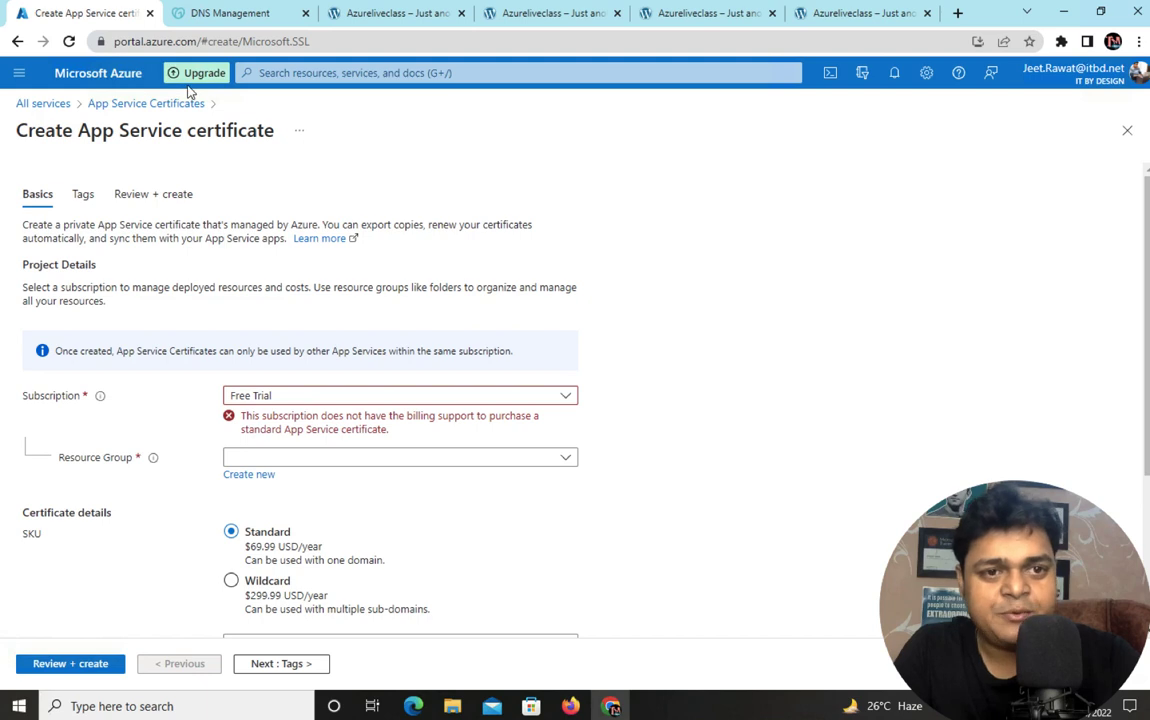
click(120, 105)
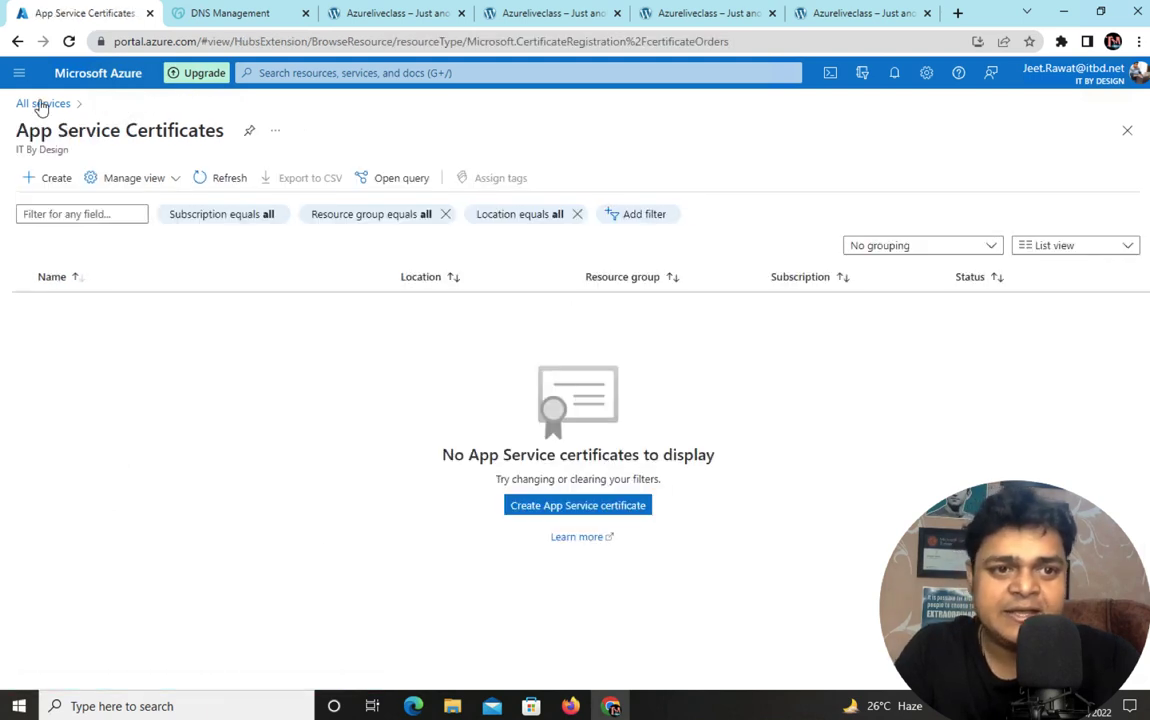
click(343, 78)
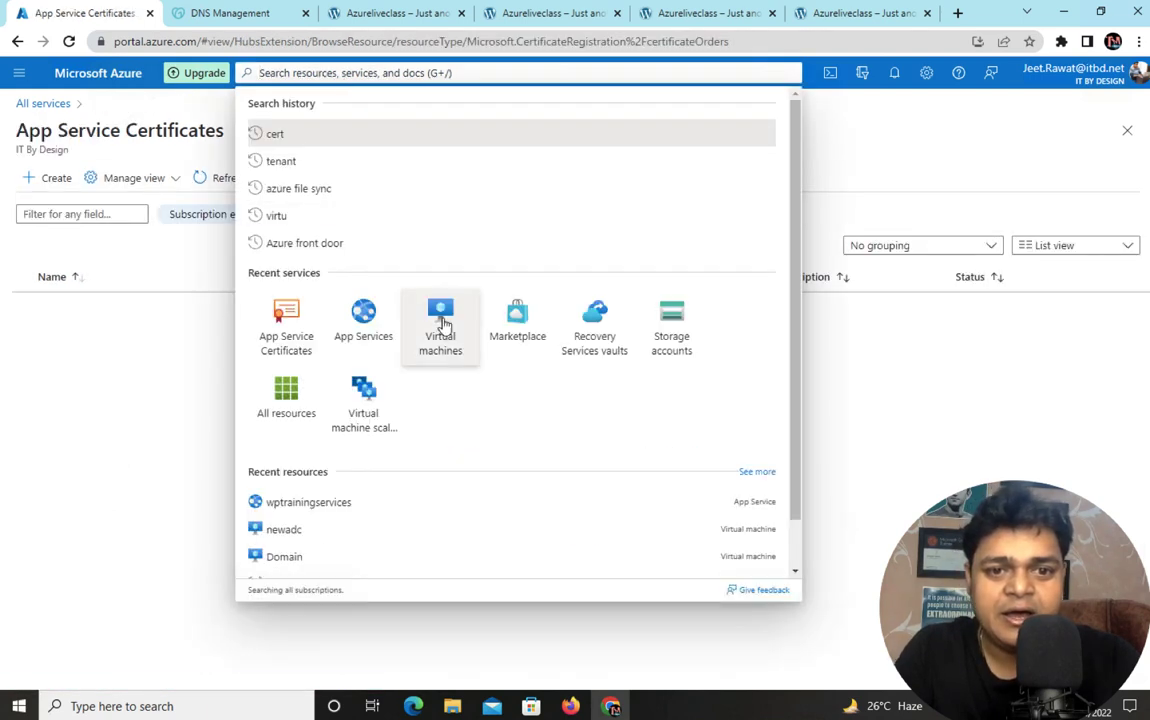
click(364, 325)
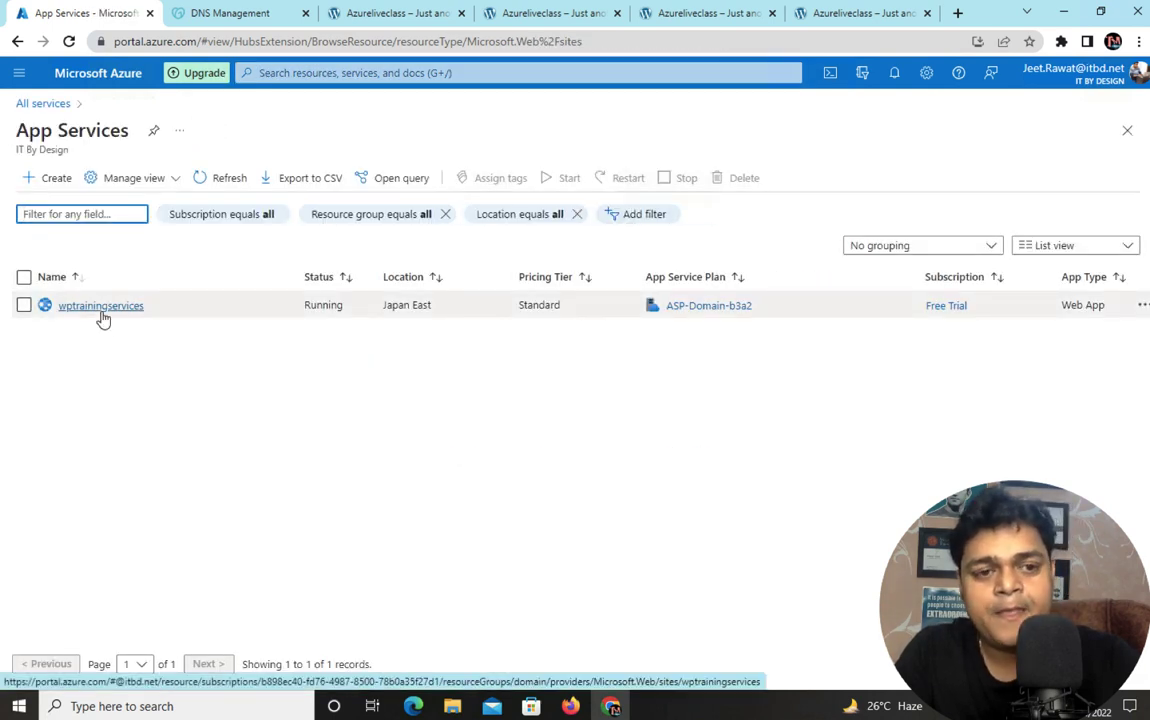
click(101, 308)
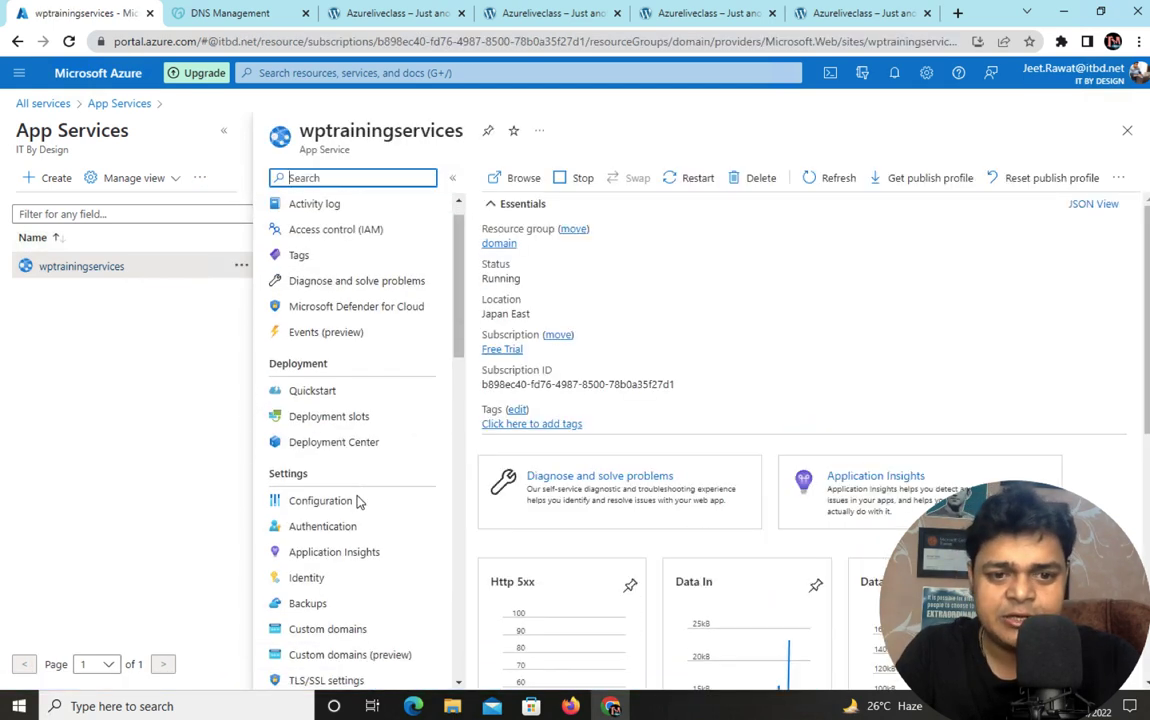
- Load the Scale up (App Service plan) page of wptrainingservices in a new browser tab
scroll(358, 502, down, 5)
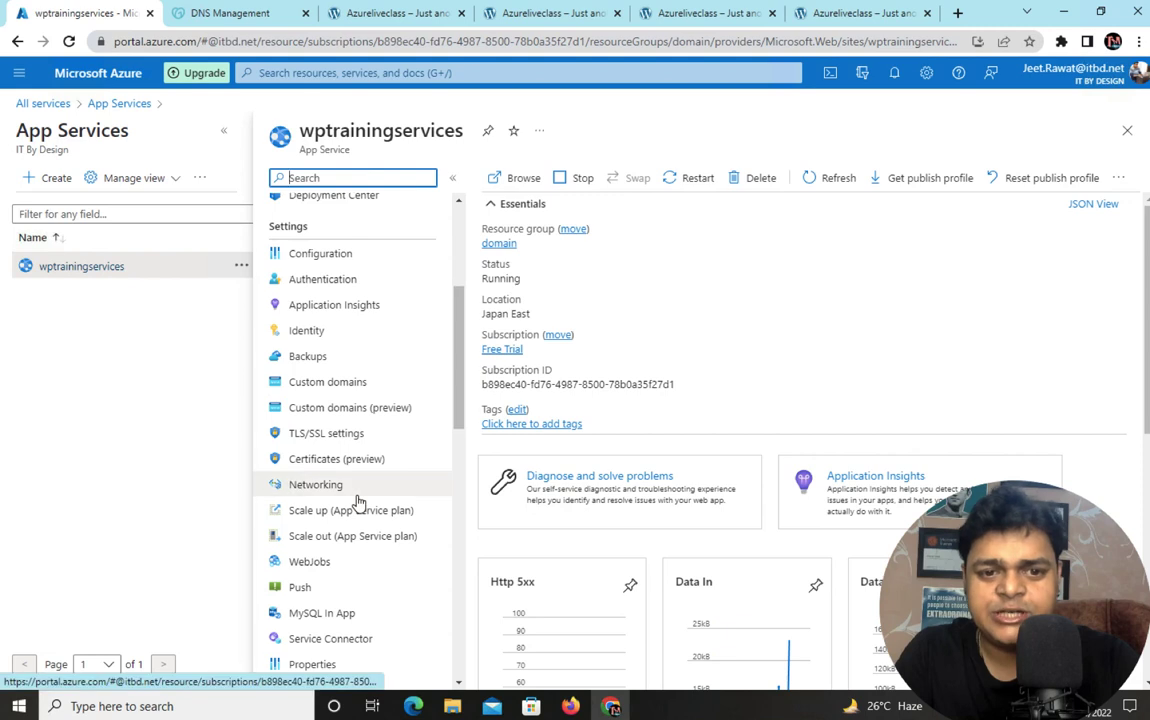
scroll(358, 502, down, 3)
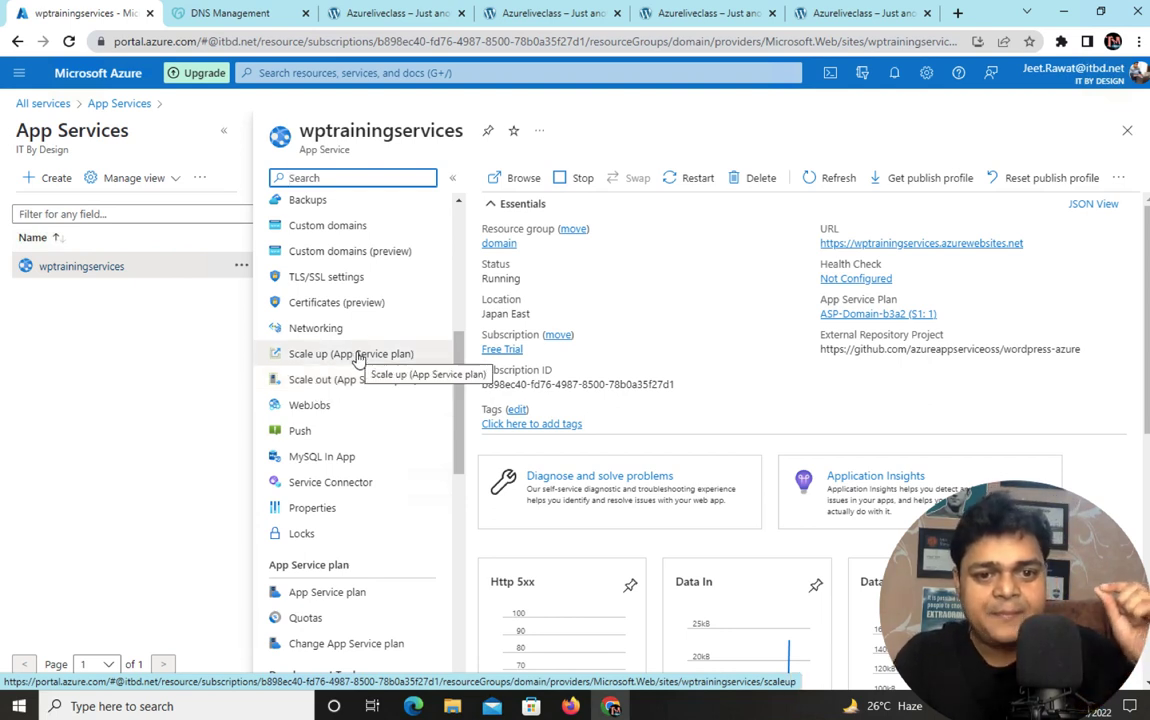
right_click(358, 358)
click(400, 371)
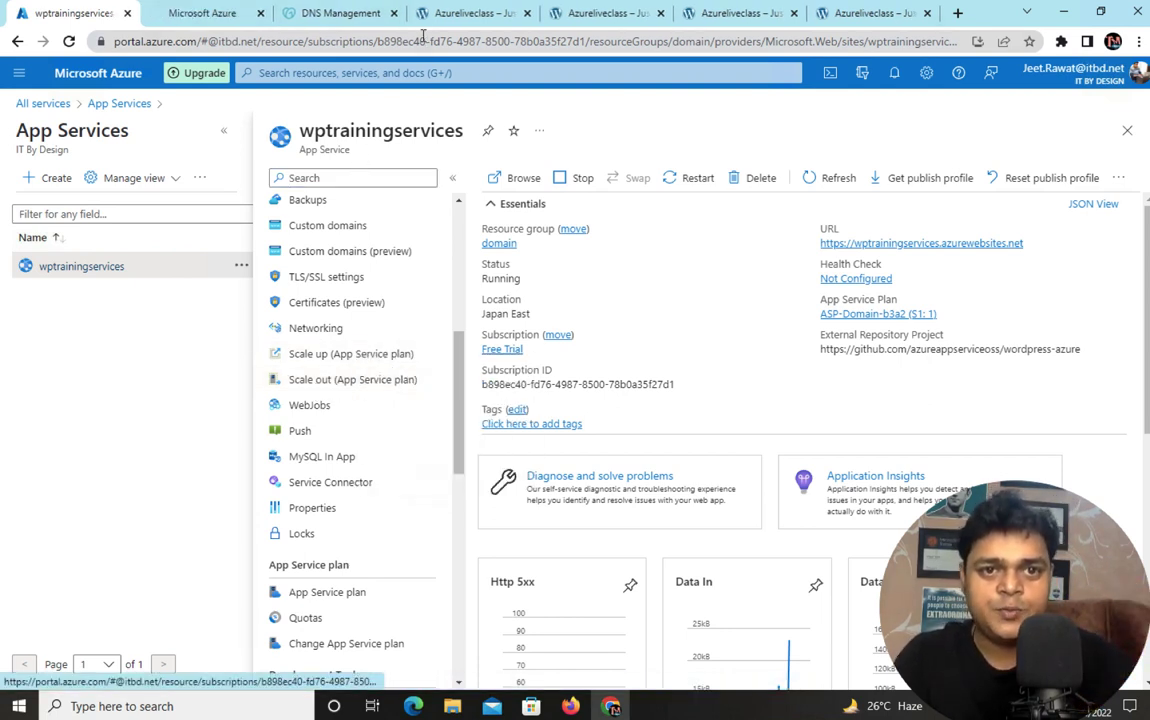
- Close all the browser tabs showing the Azureliveclass WordPress site
click(527, 13)
click(527, 13)
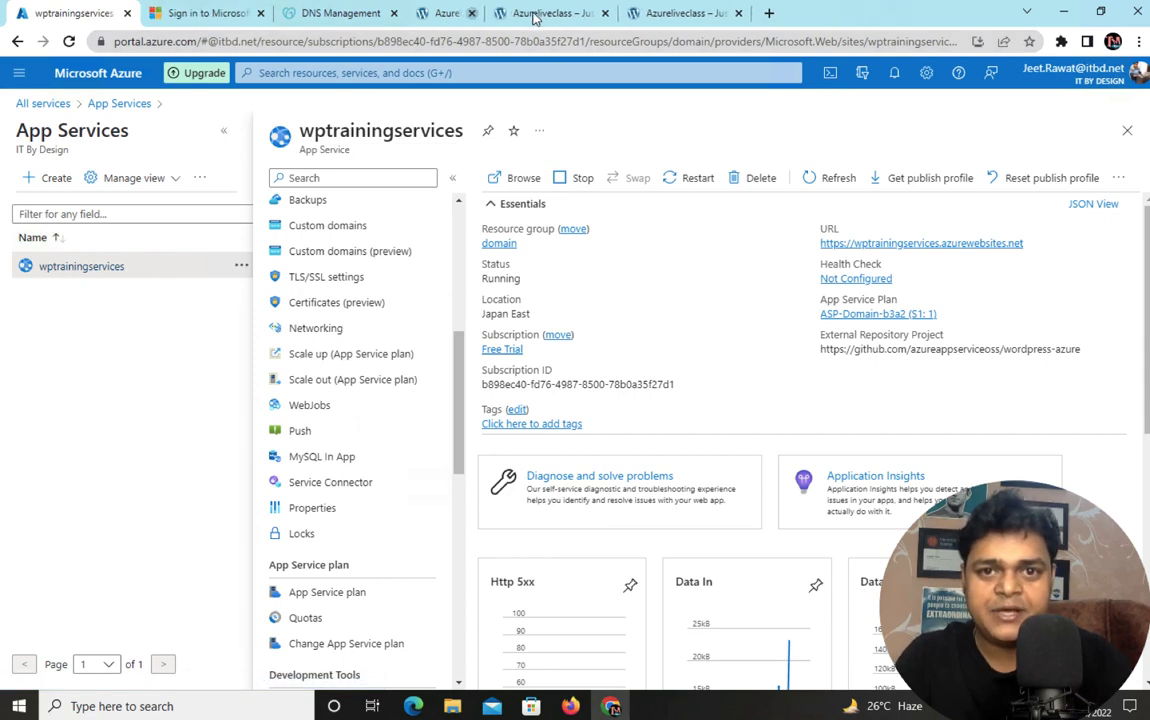
click(527, 13)
click(480, 13)
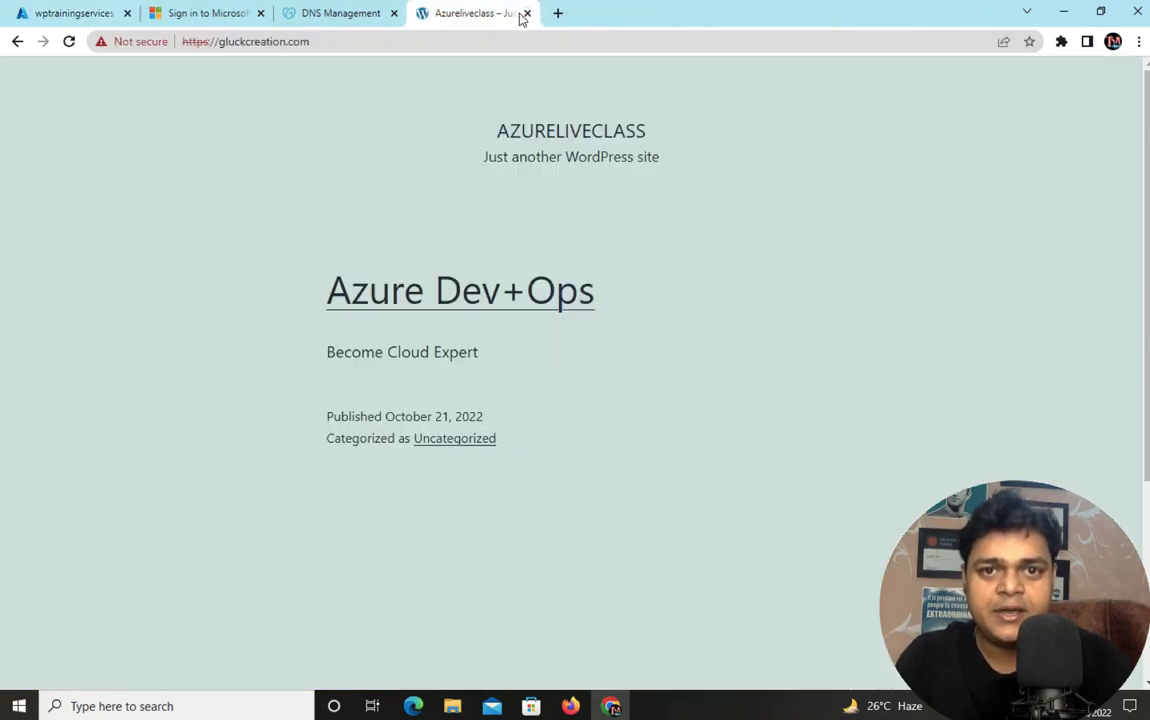
click(527, 13)
- Sign in to the Scale up tab with the first listed account, and open the Scale out page in another tab the same way
click(265, 13)
click(480, 289)
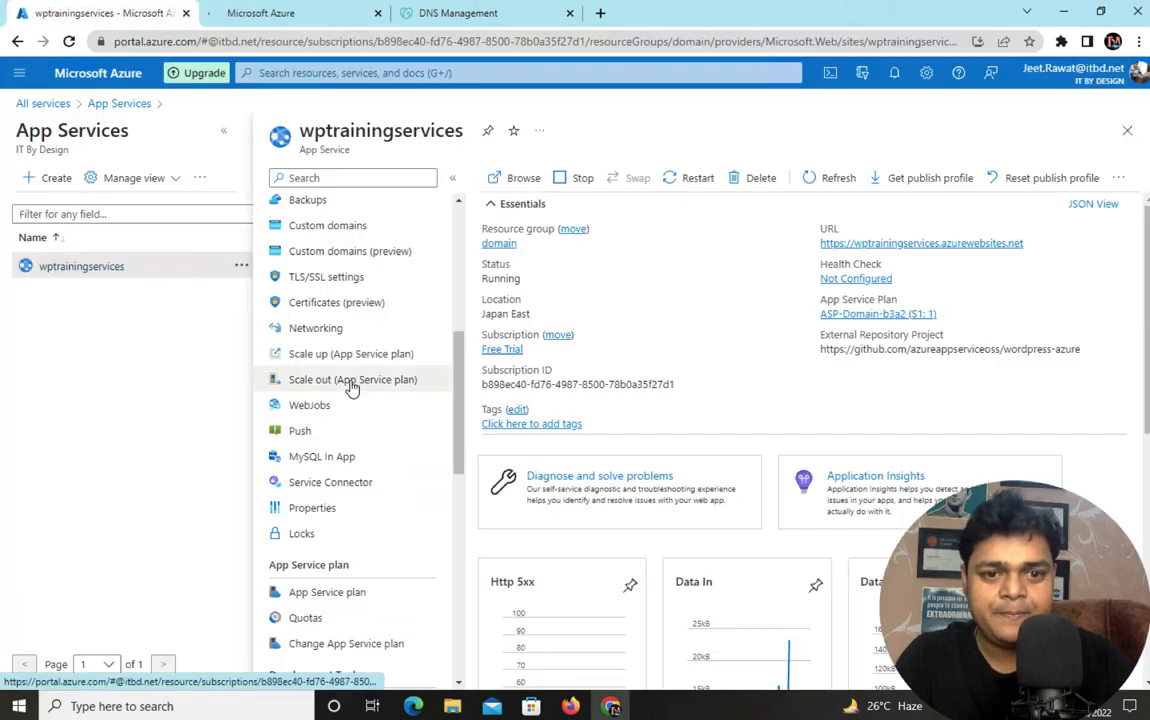
right_click(337, 382)
click(390, 394)
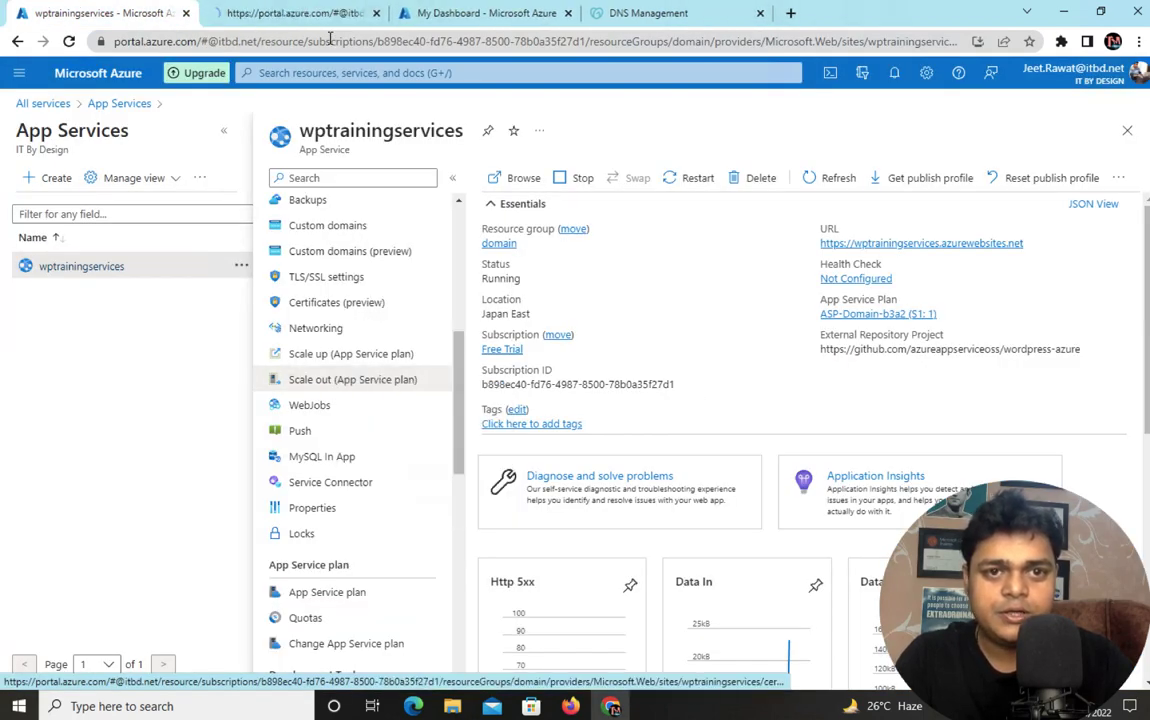
click(480, 13)
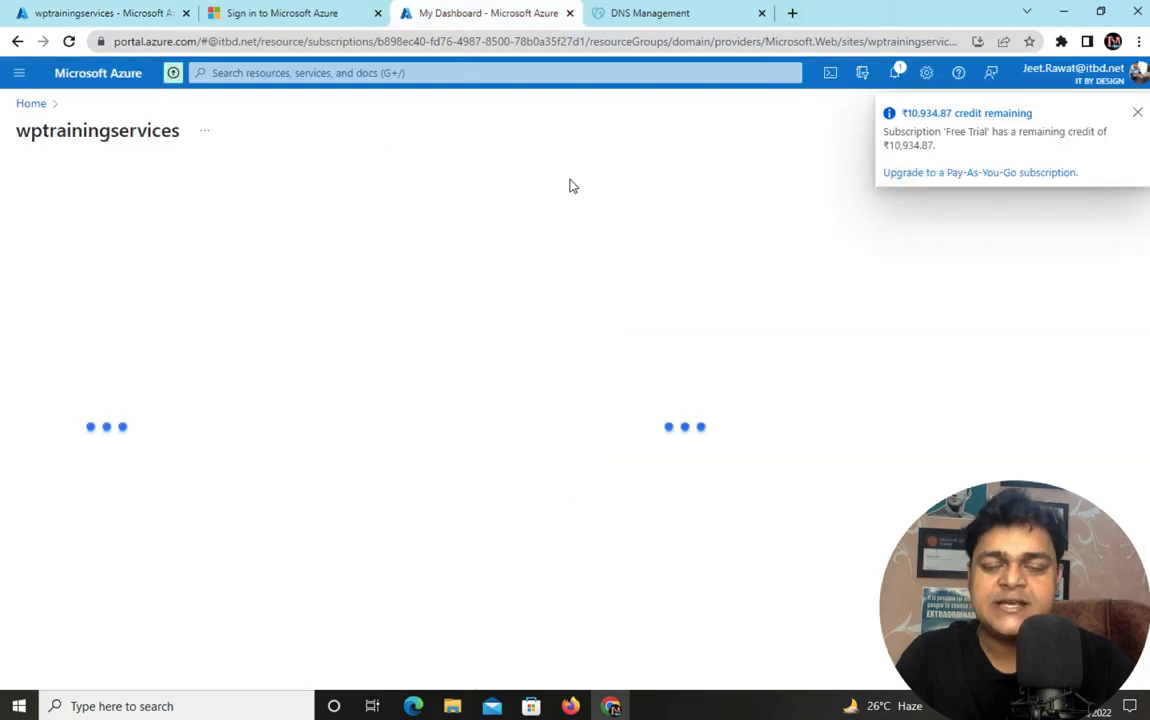
click(320, 15)
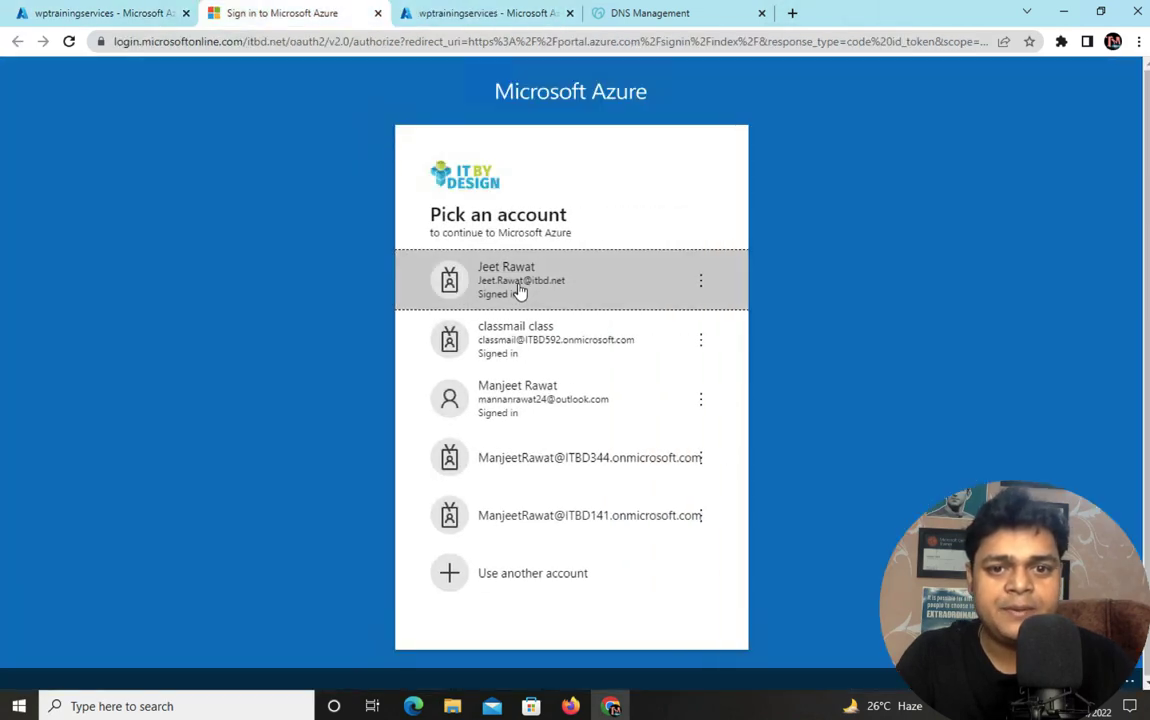
click(521, 290)
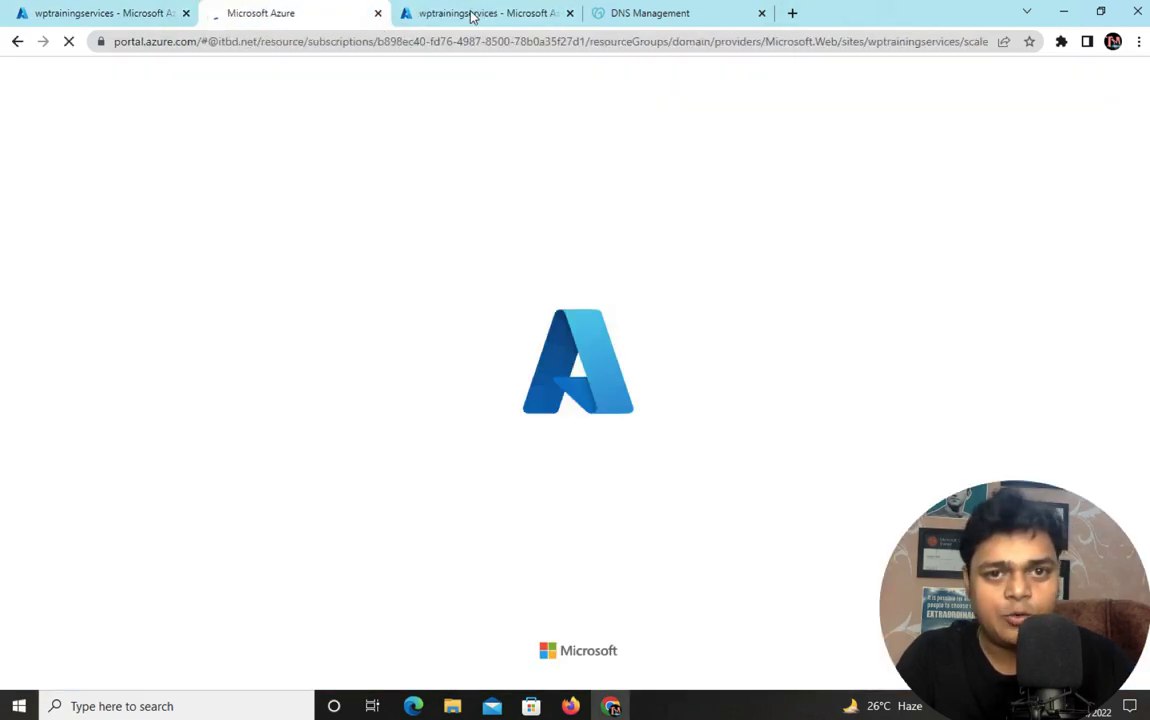
- Compare the Production pricing tiers for scaling up, selecting P1V2, P2V2, P3V3, S1 and P3V2 without applying any
click(478, 14)
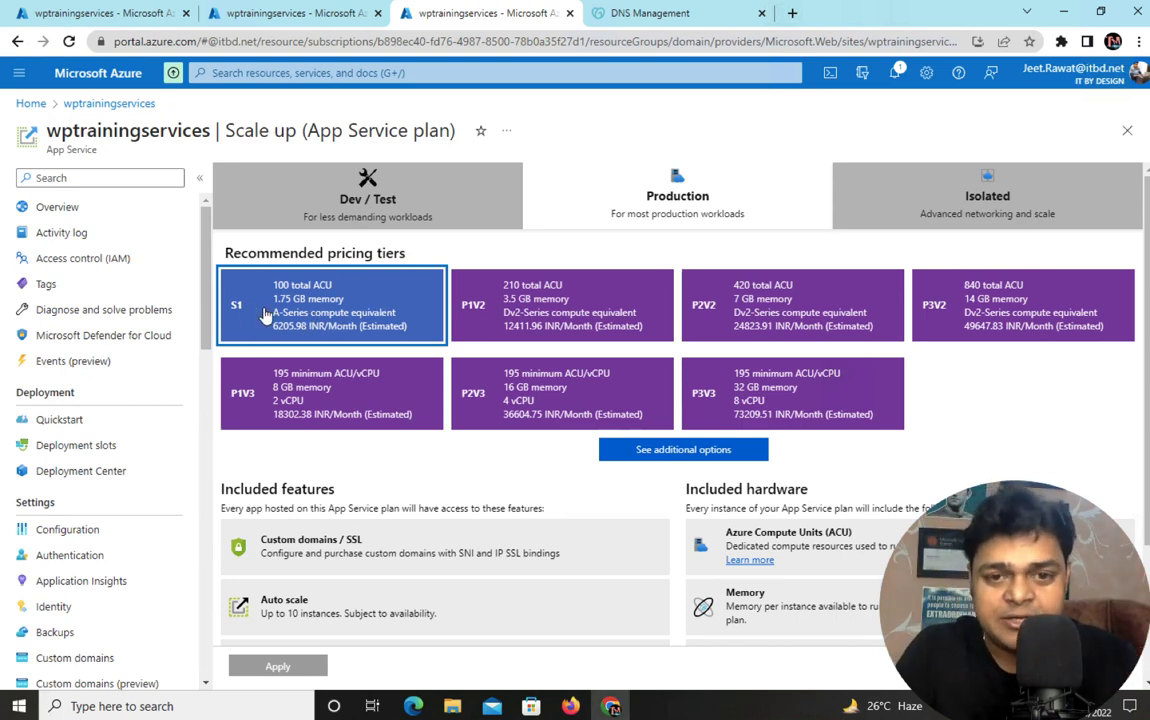
click(506, 273)
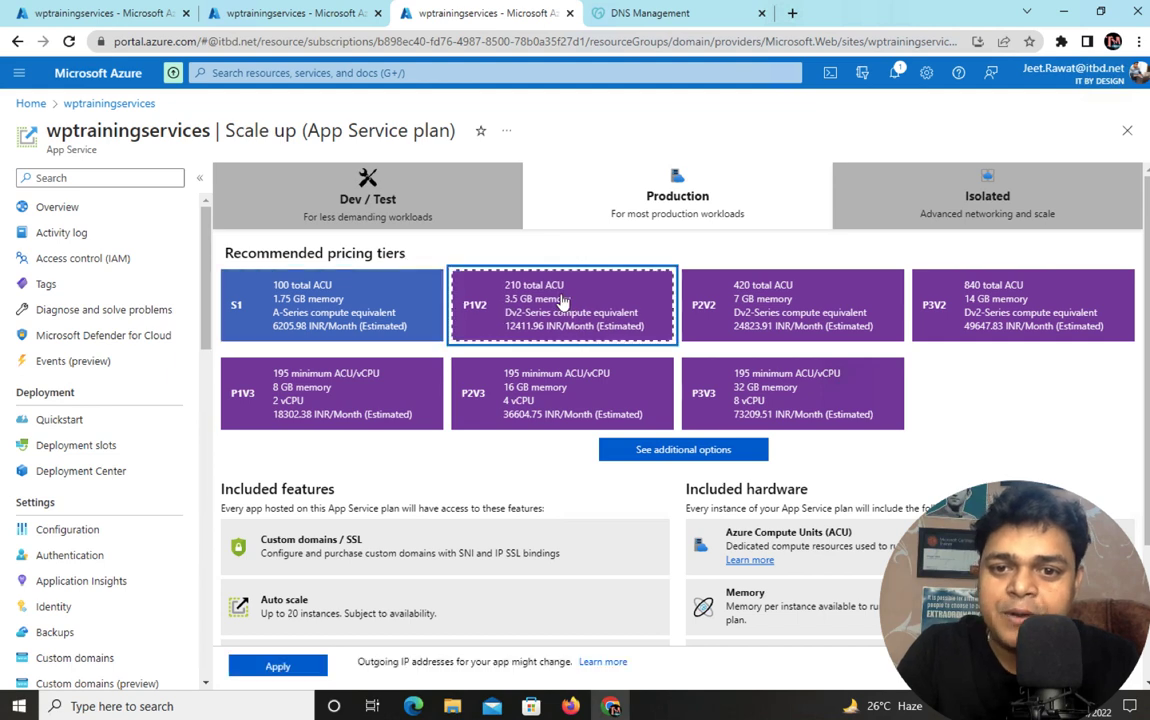
click(802, 319)
click(800, 412)
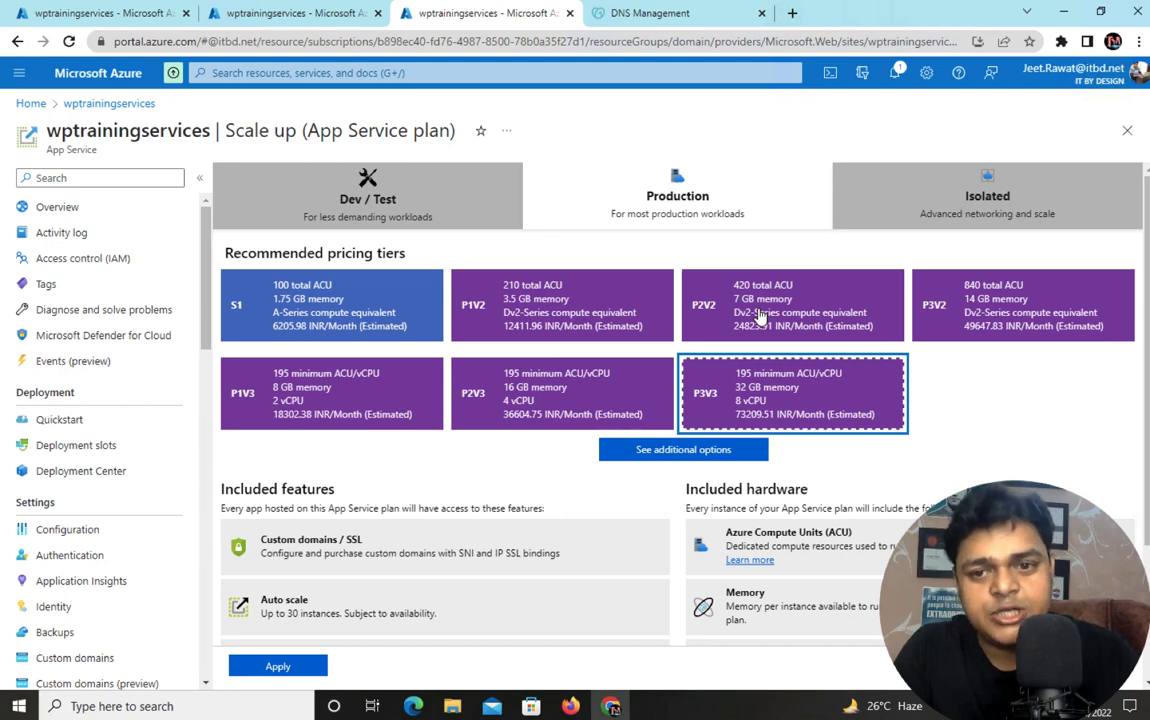
click(335, 280)
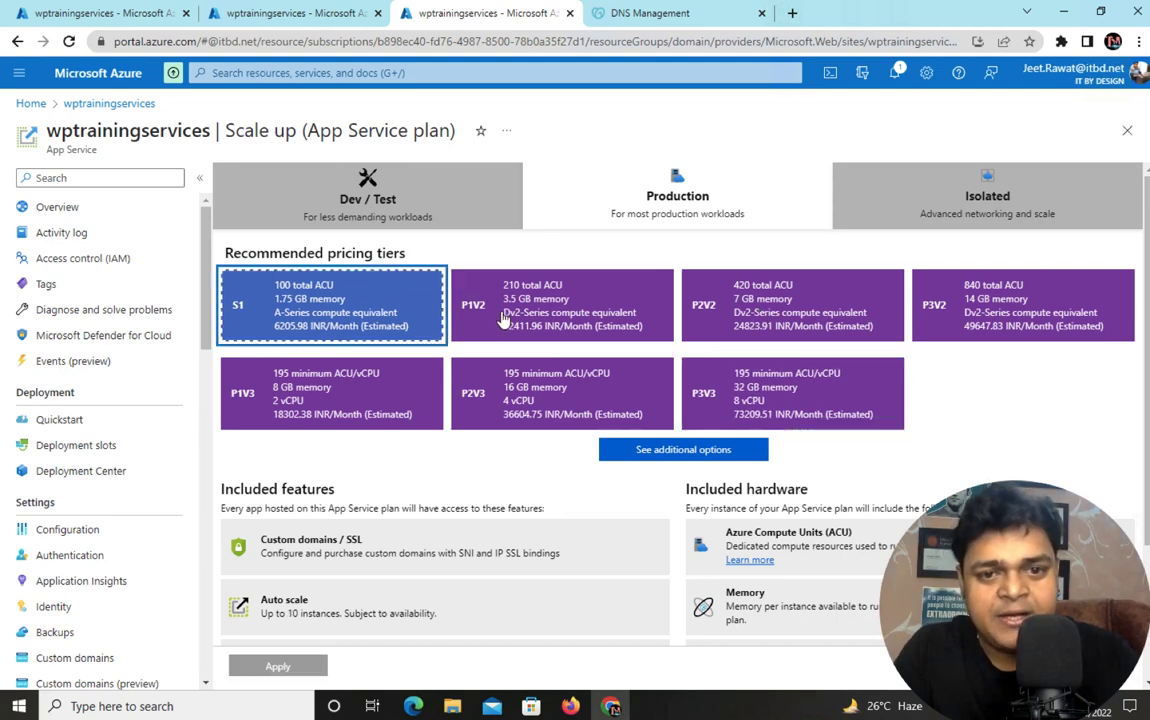
click(503, 318)
click(645, 293)
click(976, 316)
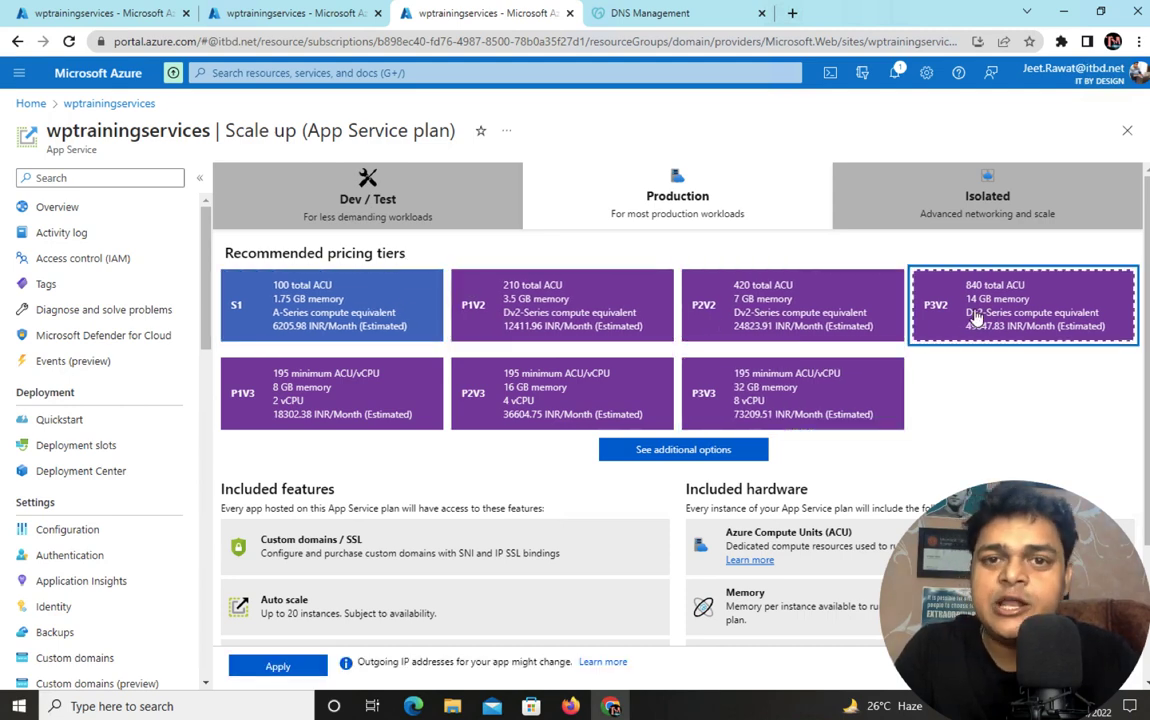
- Review the Custom autoscale settings on the Scale out page without saving, and return to the wptrainingservices overview
click(310, 14)
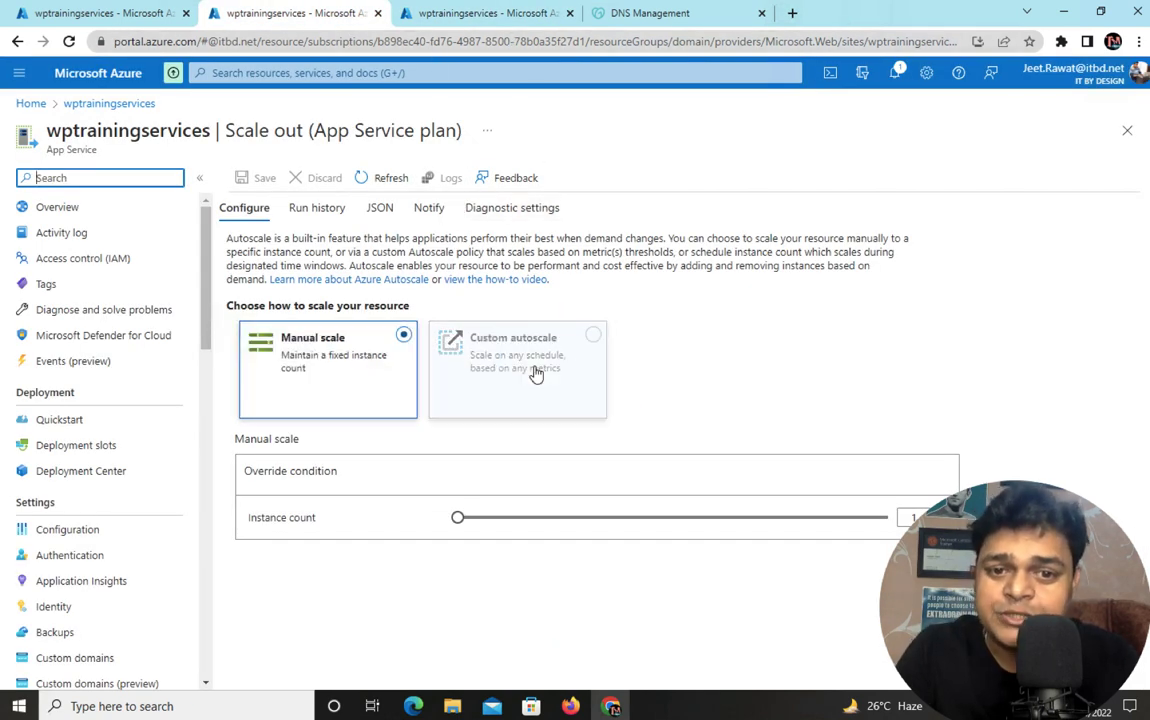
click(601, 338)
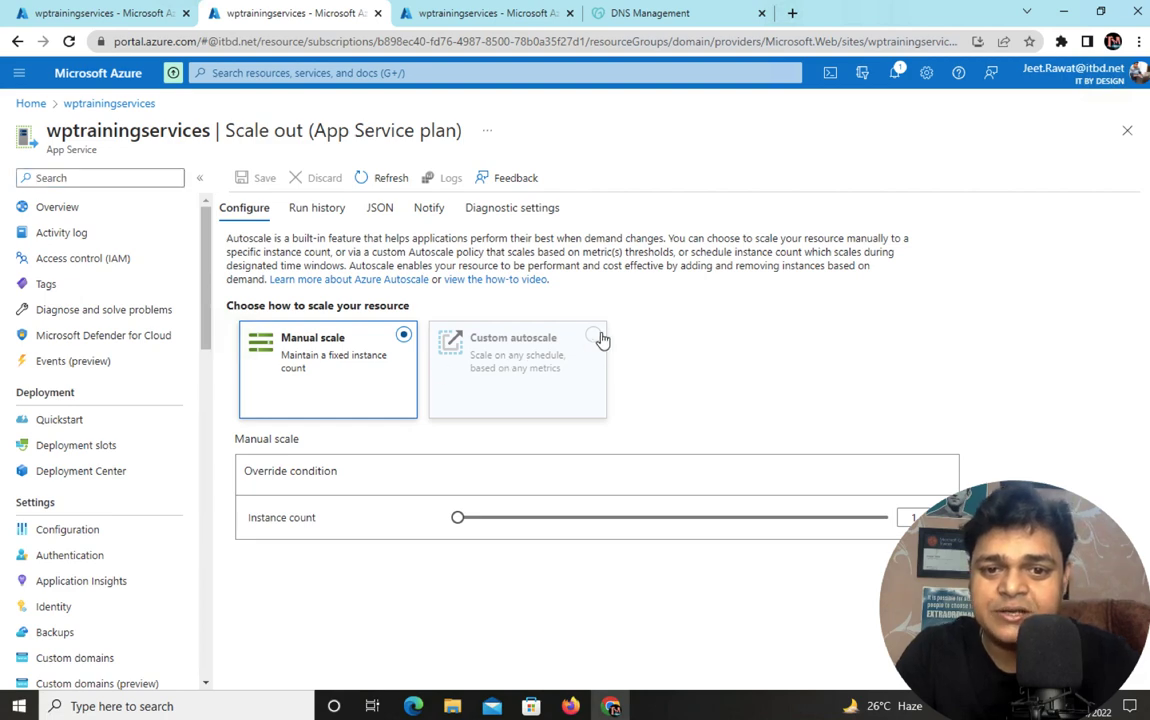
scroll(549, 477, down, 2)
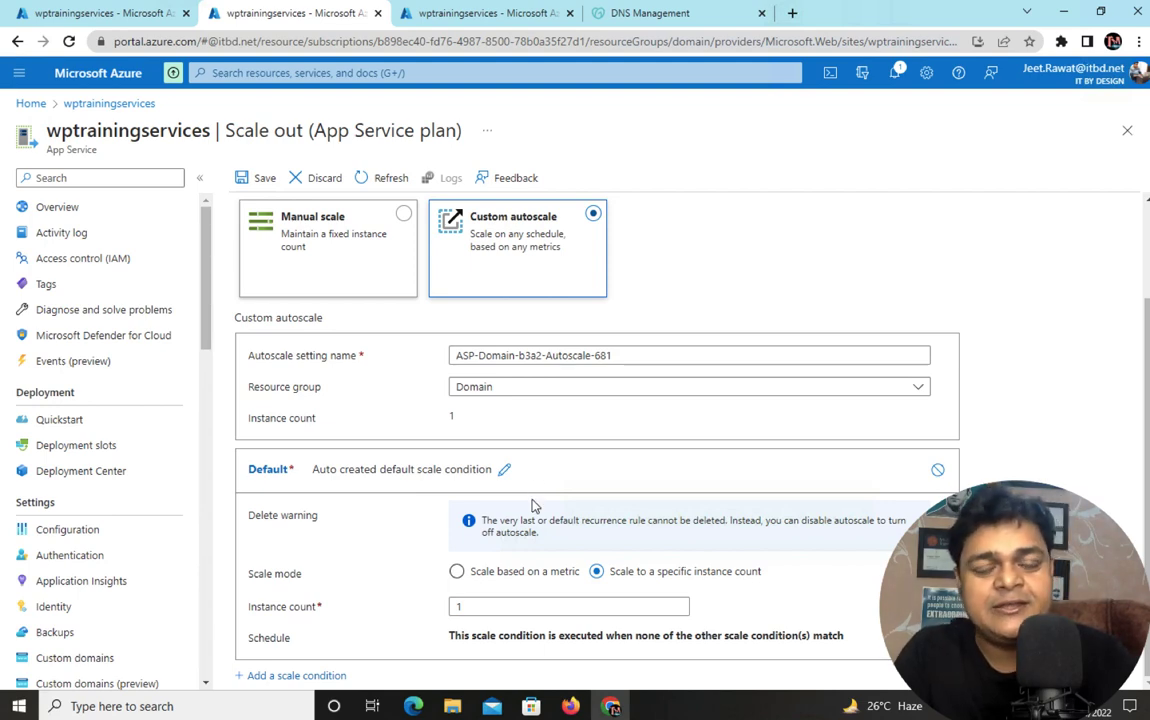
click(136, 9)
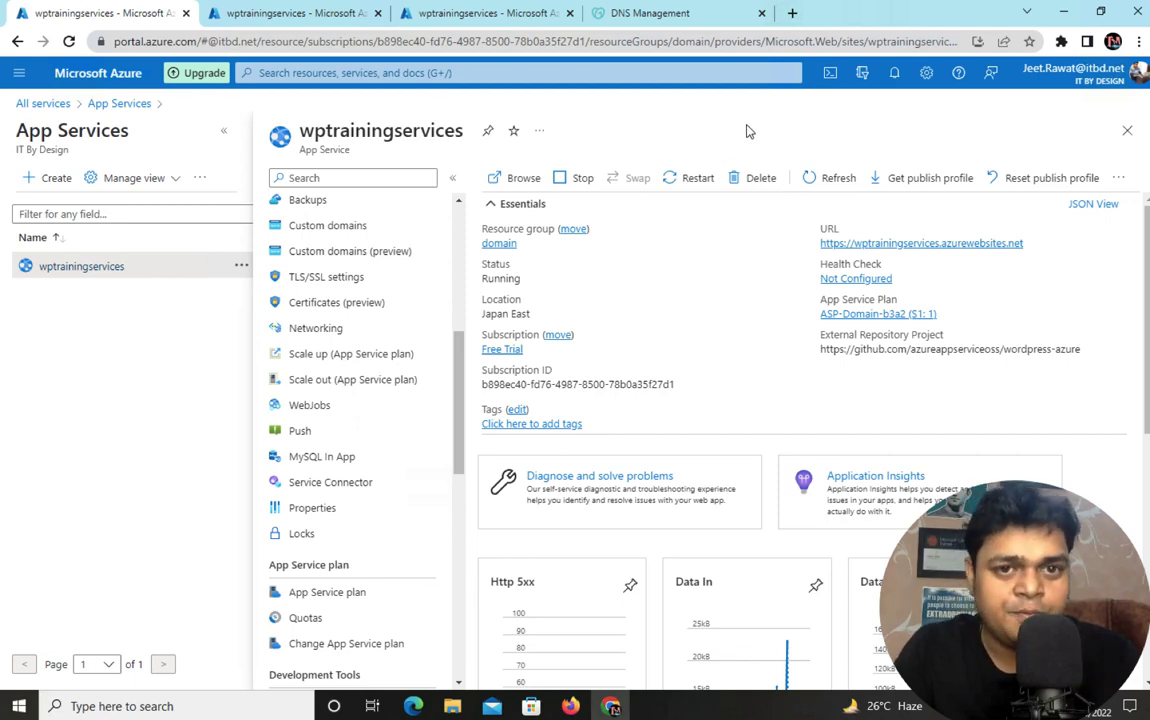
key(ctrl+Left)
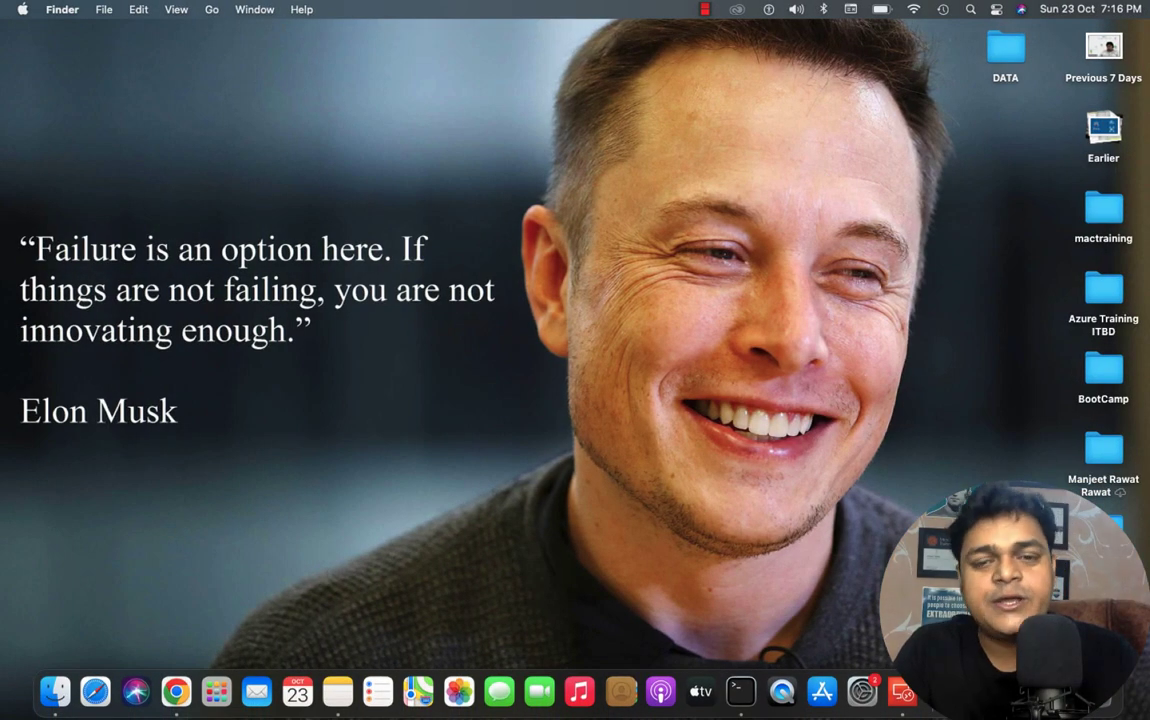